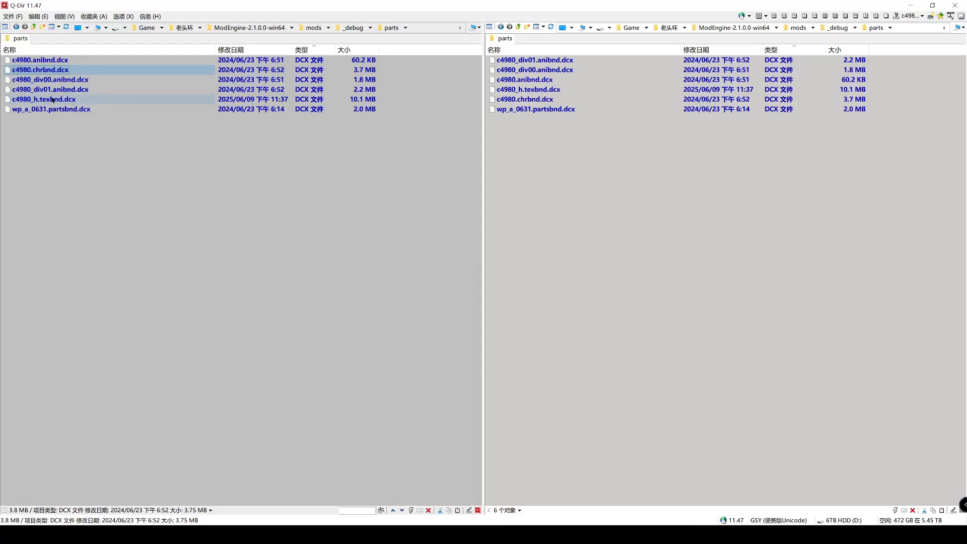
- Unpack all six .dcx files in the parts folder with WitchyBND
{"action": "left_click", "coordinate": [52, 100]}
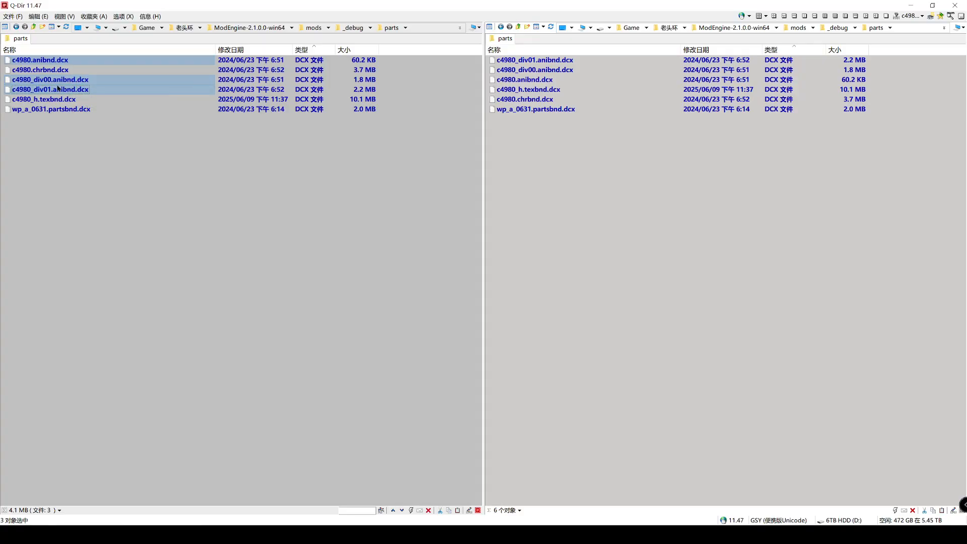
{"action": "left_click", "coordinate": [47, 112]}
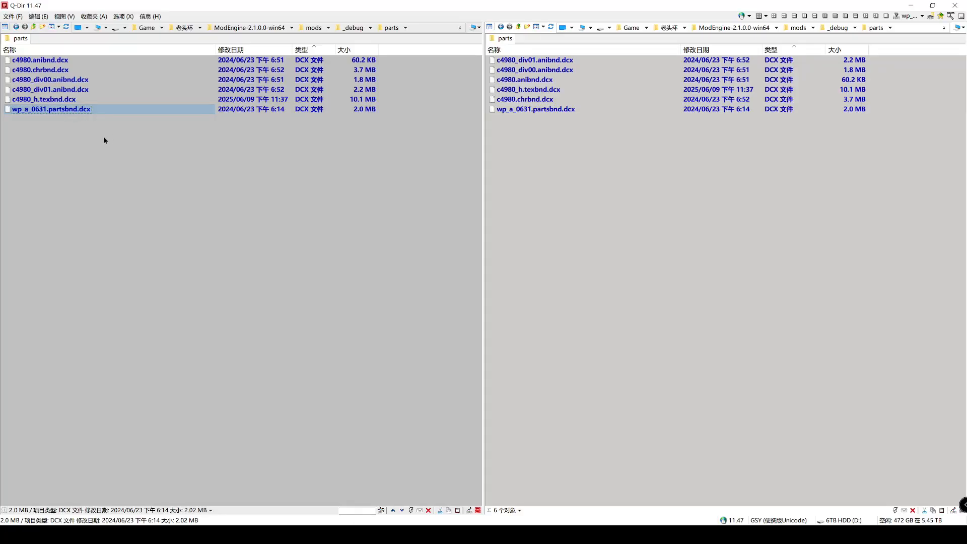
{"action": "left_click_drag", "start_coordinate": [126, 124], "coordinate": [52, 61]}
{"action": "right_click", "coordinate": [52, 62]}
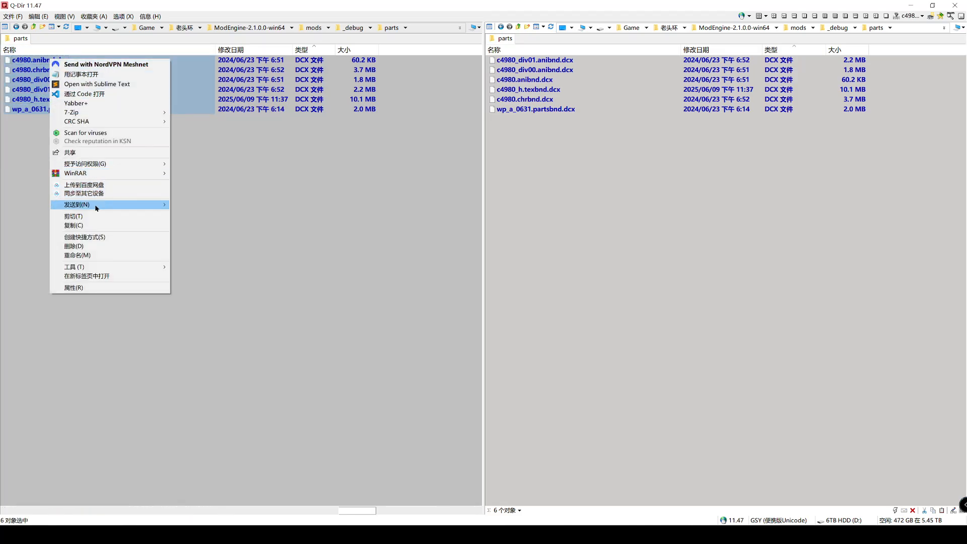
{"action": "mouse_move", "coordinate": [156, 204]}
{"action": "left_click", "coordinate": [192, 253]}
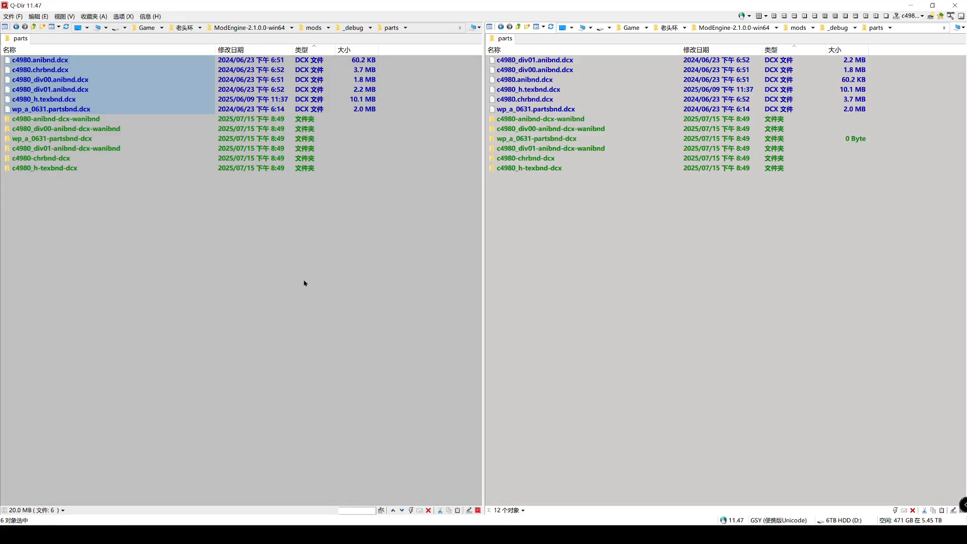
{"action": "left_click", "coordinate": [303, 279]}
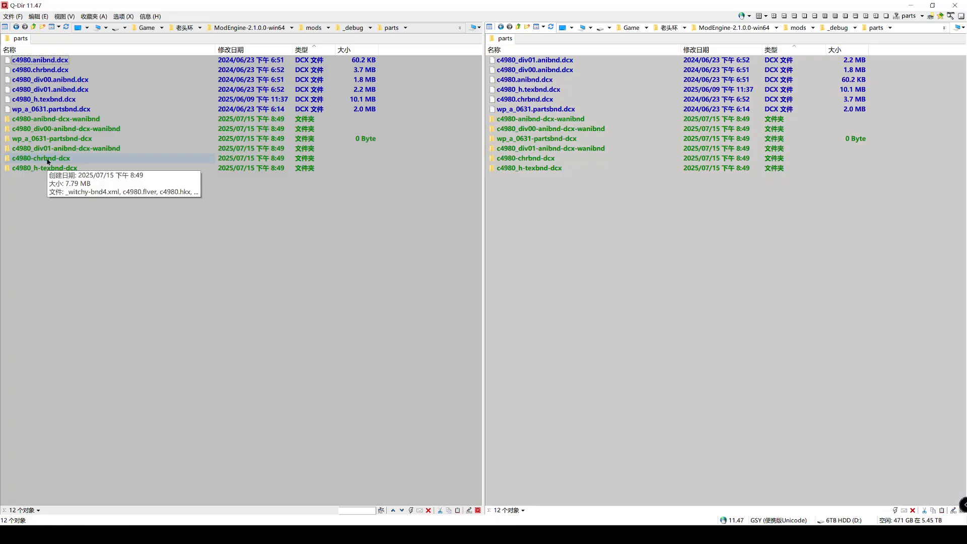
- Unpack c4980_h.tpf in the c4980_h-texbnd-dcx folder and WP_A_0631.tpf in the wp_a_0631-partsbnd-dcx folder with WitchyBND
{"action": "double_click", "coordinate": [50, 138]}
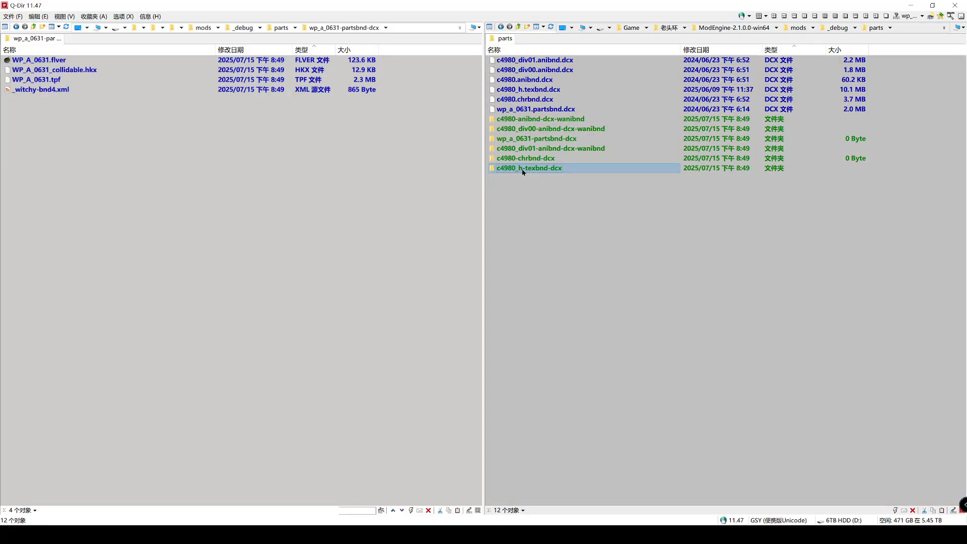
{"action": "double_click", "coordinate": [523, 169]}
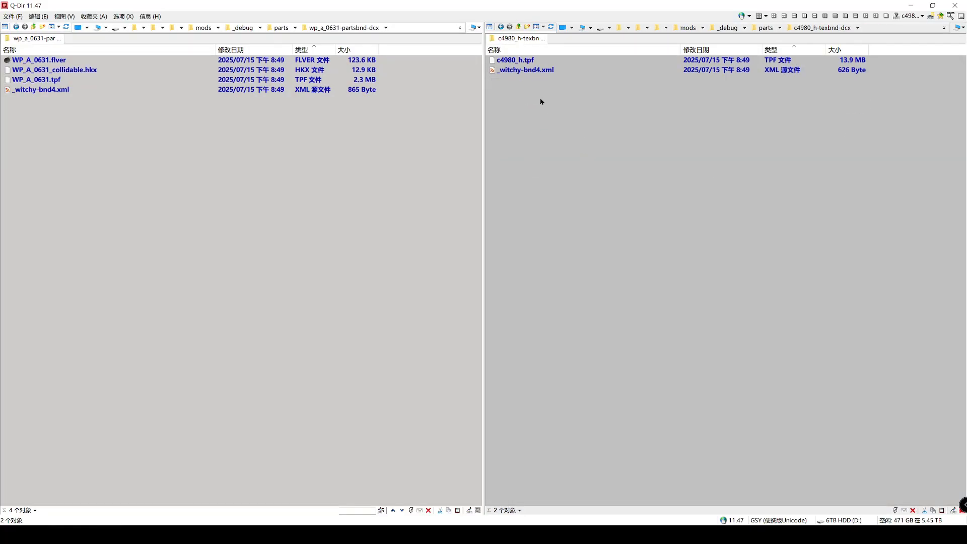
{"action": "right_click", "coordinate": [524, 62]}
{"action": "left_click", "coordinate": [650, 225]}
{"action": "right_click", "coordinate": [26, 79]}
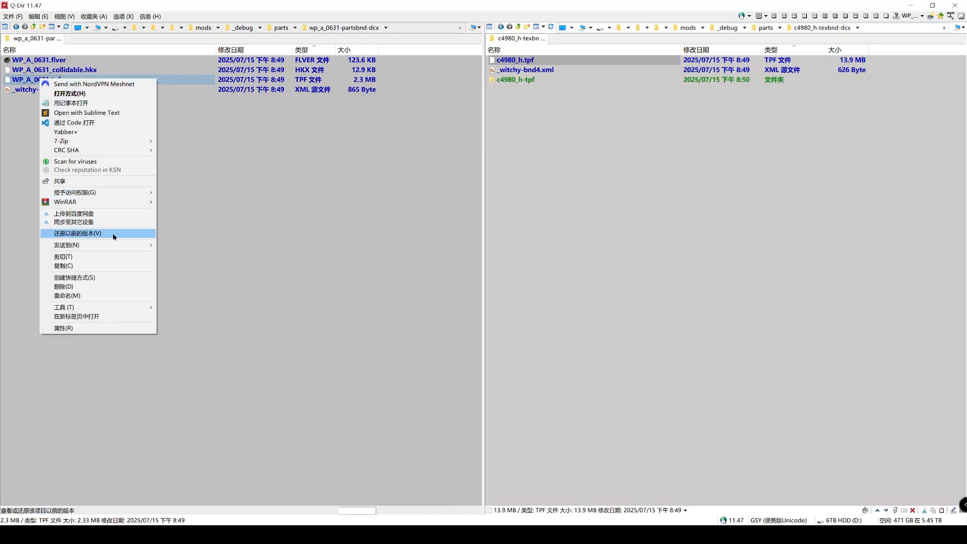
{"action": "left_click", "coordinate": [183, 295]}
- Copy all the c4980 DDS textures from the c4980_h-tpf folder into the WP_A_0631-tpf folder
{"action": "double_click", "coordinate": [41, 99]}
{"action": "double_click", "coordinate": [524, 80]}
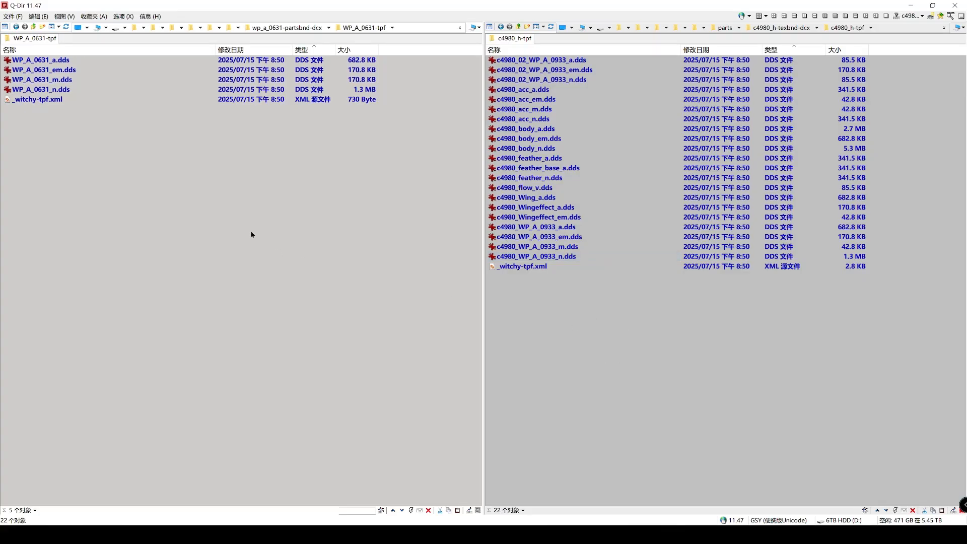
{"action": "left_click", "coordinate": [559, 257]}
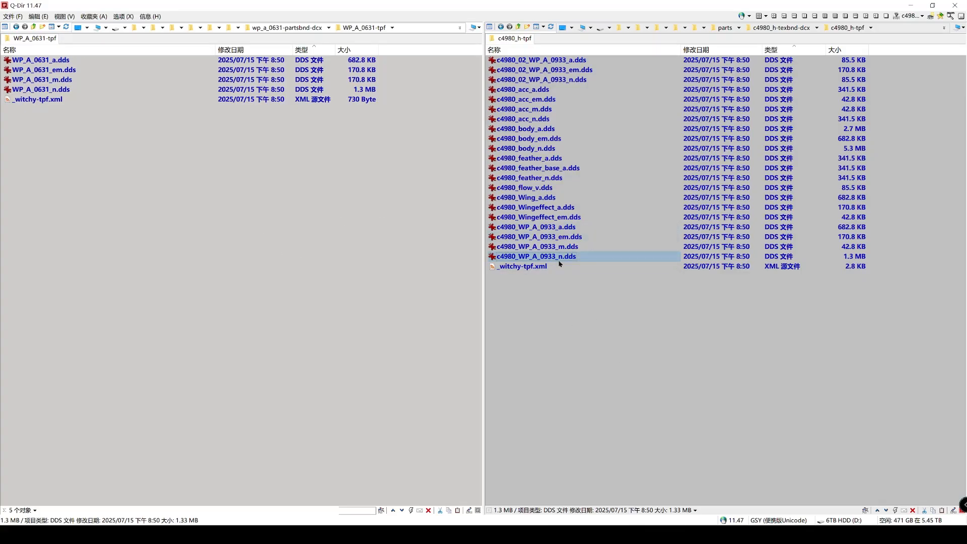
{"action": "left_click", "coordinate": [547, 62], "text": "shift"}
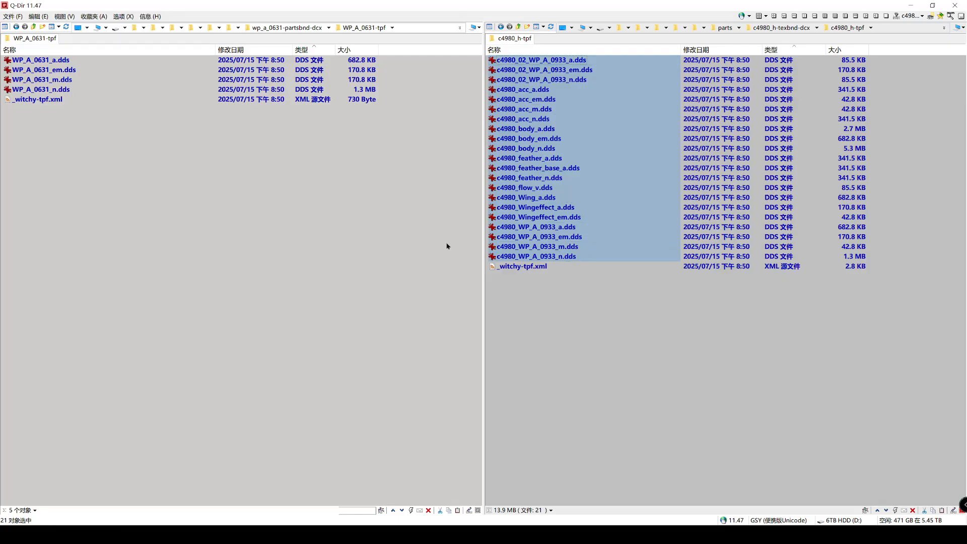
{"action": "left_click", "coordinate": [162, 259]}
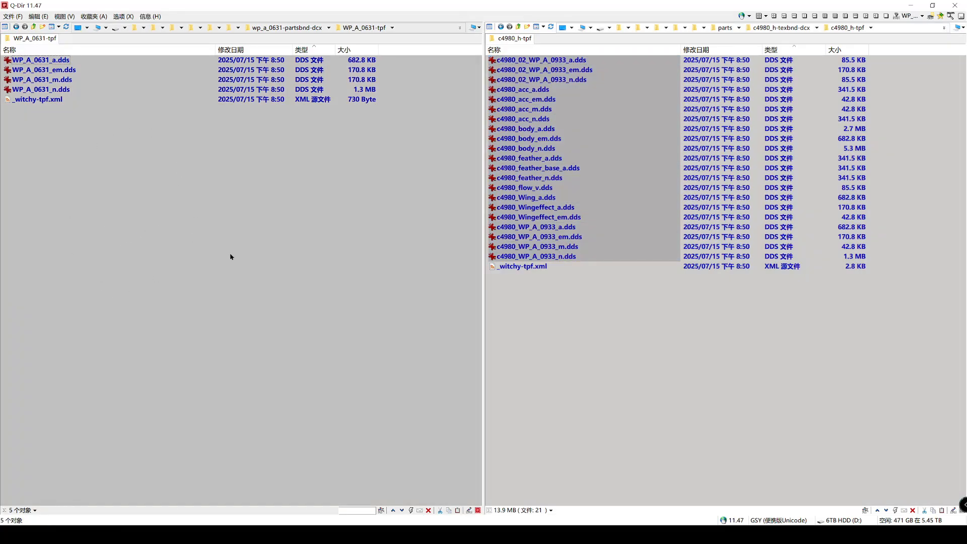
{"action": "left_click", "coordinate": [564, 257]}
{"action": "left_click", "coordinate": [531, 61], "text": "shift"}
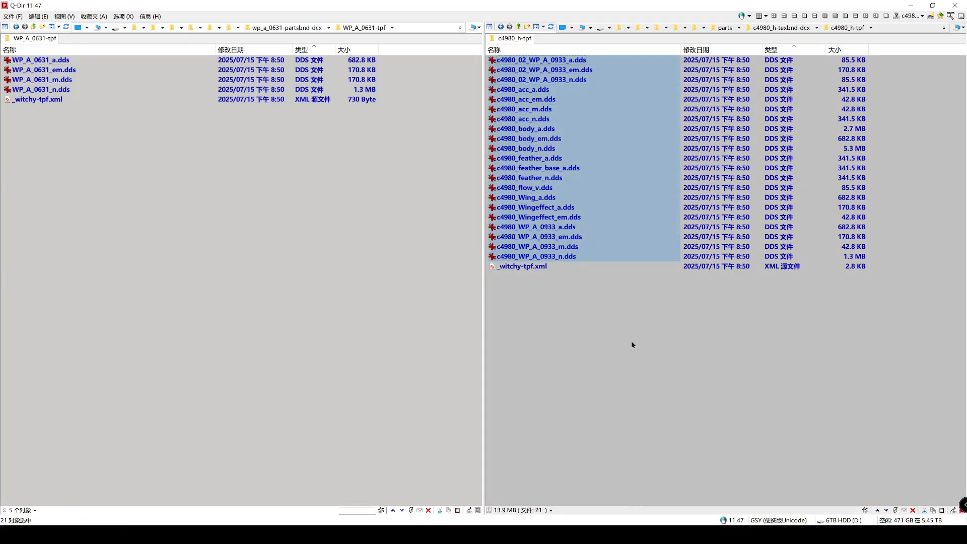
{"action": "left_click", "coordinate": [172, 272]}
{"action": "key", "text": "ctrl+v"}
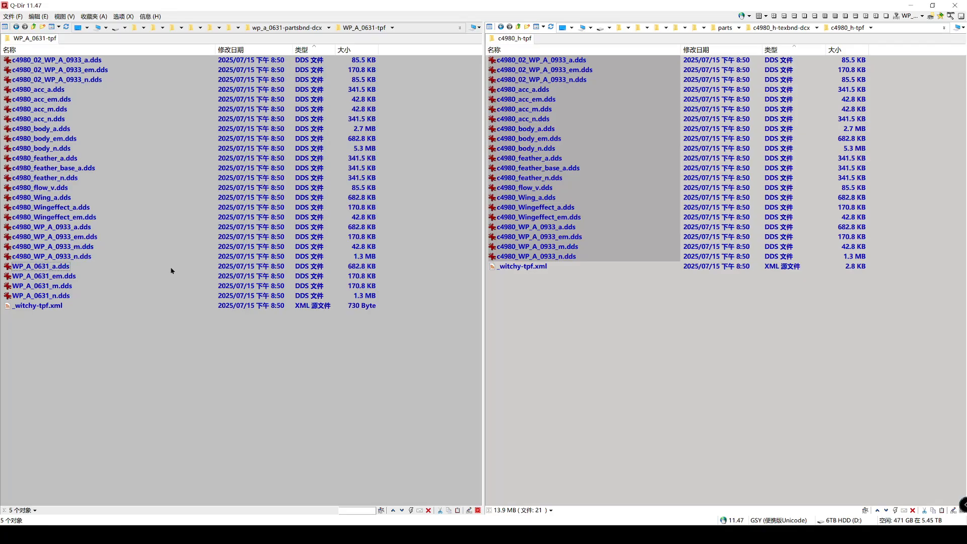
{"action": "left_click", "coordinate": [197, 363]}
- Open the _witchy-tpf.xml files of the WP_A_0631-tpf and c4980_h-tpf folders in a maximized VS Code window
{"action": "double_click", "coordinate": [35, 306]}
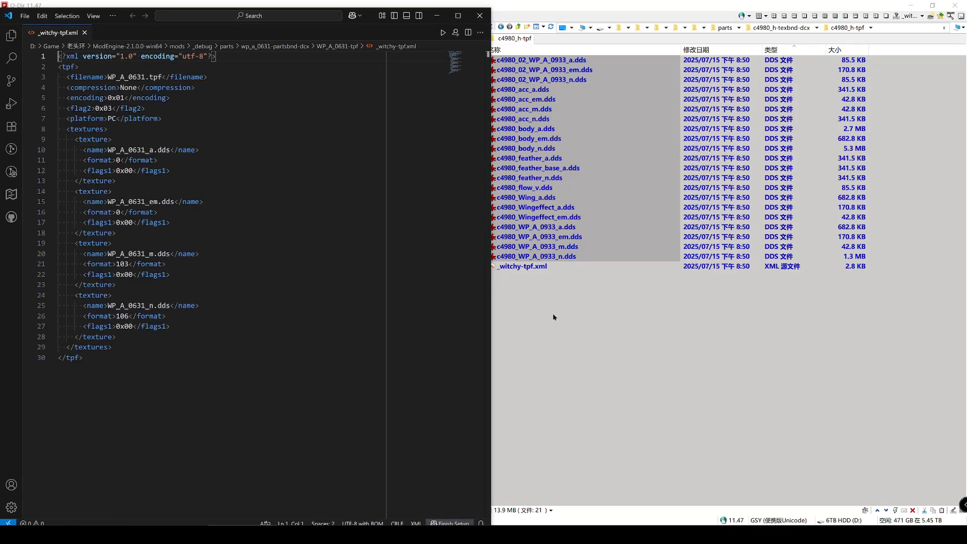
{"action": "left_click", "coordinate": [552, 317]}
{"action": "double_click", "coordinate": [554, 266]}
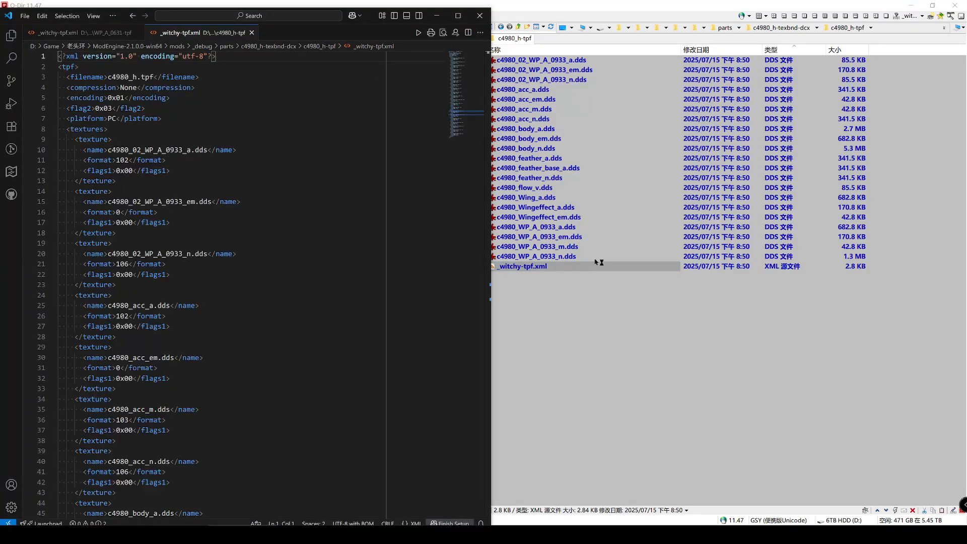
{"action": "left_click", "coordinate": [458, 15]}
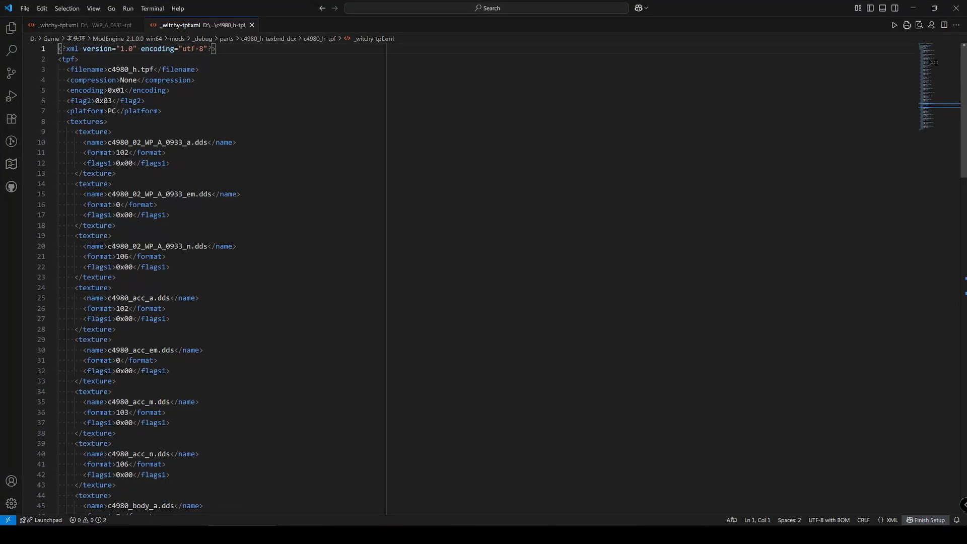
- Copy every texture entry from the c4980_h XML after the WP_A_0631_n.dds entry in the WP_A_0631 XML and save it
{"action": "scroll", "coordinate": [693, 344], "scroll_direction": "up", "scroll_amount": 20}
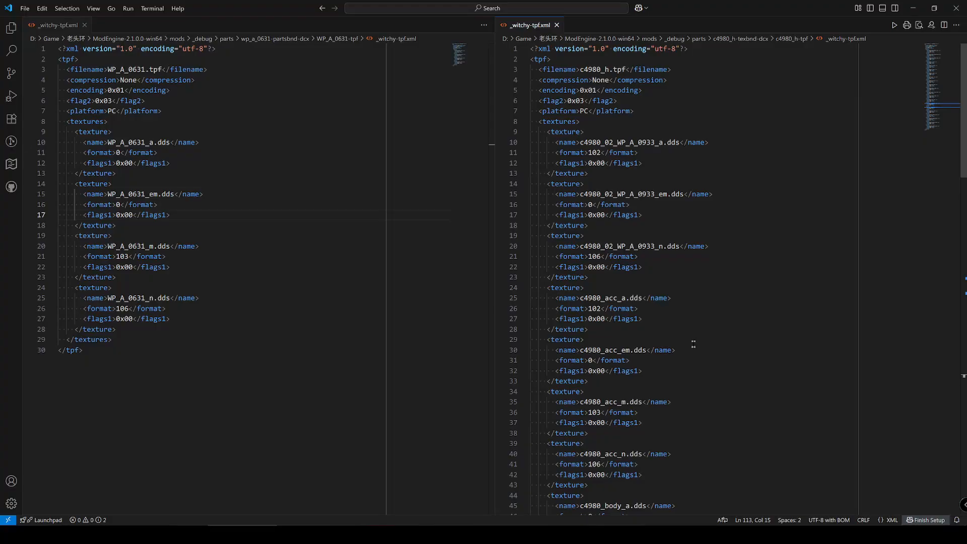
{"action": "left_click", "coordinate": [548, 131], "text": "shift"}
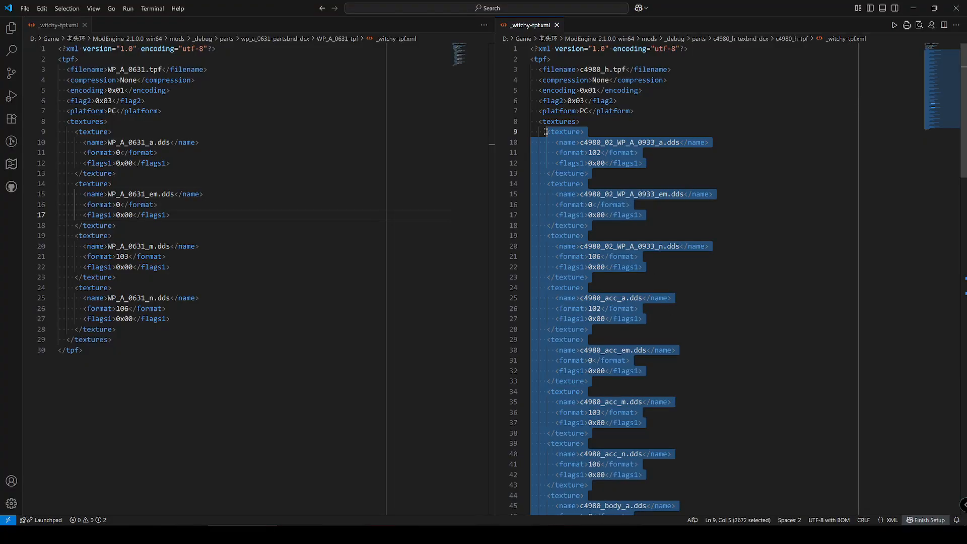
{"action": "scroll", "coordinate": [569, 140], "scroll_direction": "down", "scroll_amount": 1}
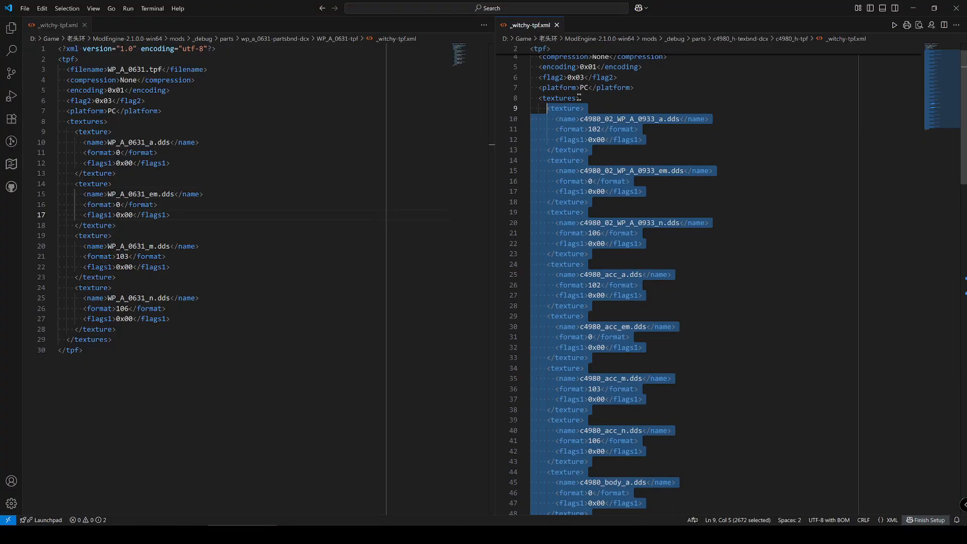
{"action": "scroll", "coordinate": [632, 222], "scroll_direction": "down", "scroll_amount": 20}
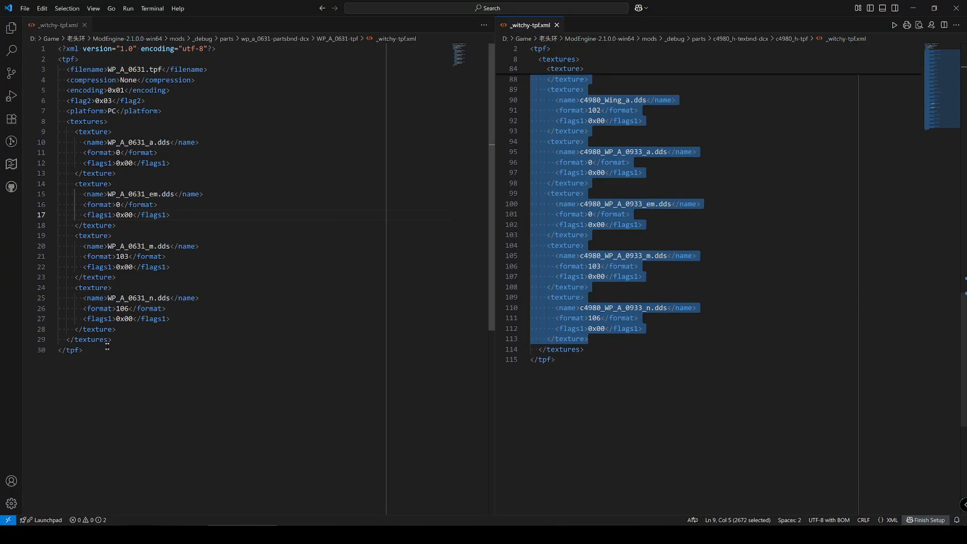
{"action": "left_click", "coordinate": [181, 329]}
{"action": "key", "text": "Return"}
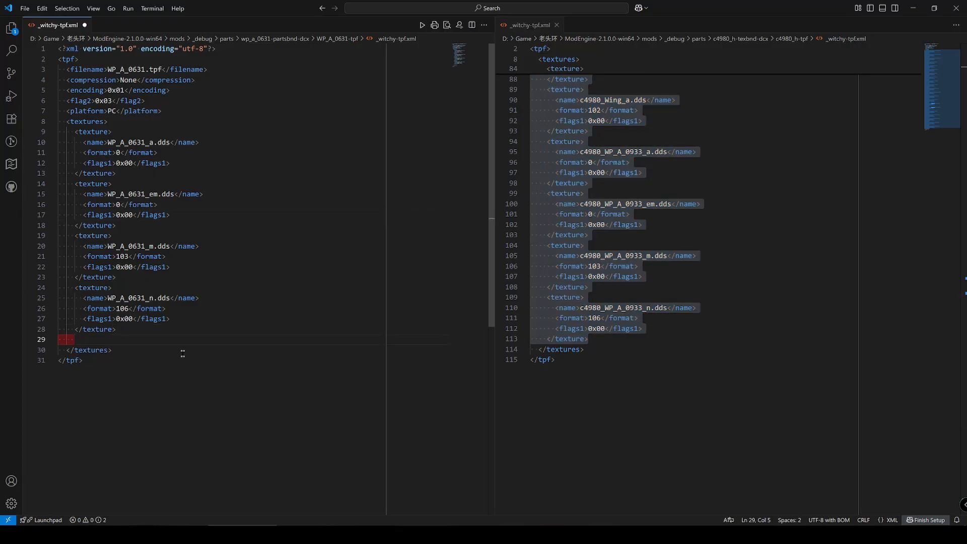
{"action": "key", "text": "ctrl+v"}
{"action": "key", "text": "ctrl+s"}
{"action": "left_click", "coordinate": [183, 353]}
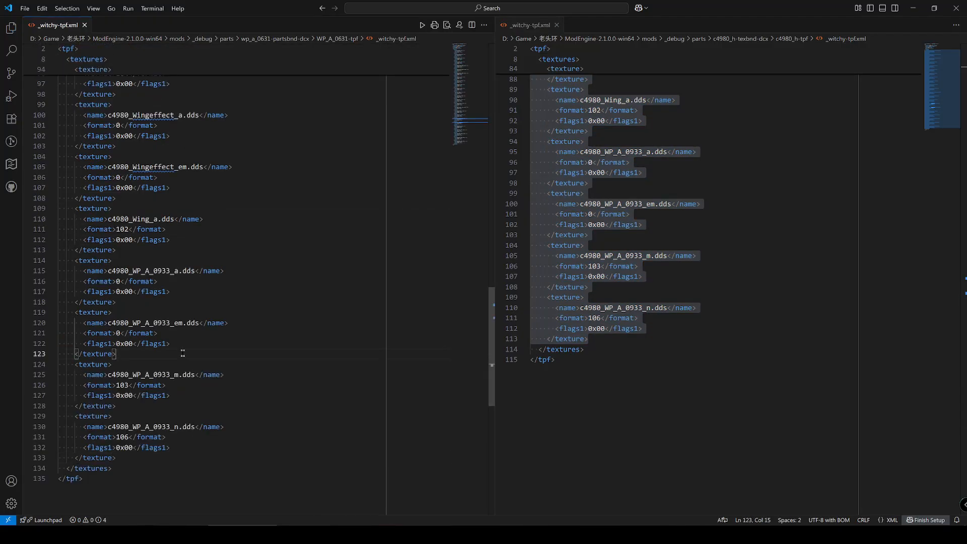
- Switch back to Q-Dir and repack the WP_A_0631-tpf folder with WitchyBND
{"action": "key", "text": "alt+Tab"}
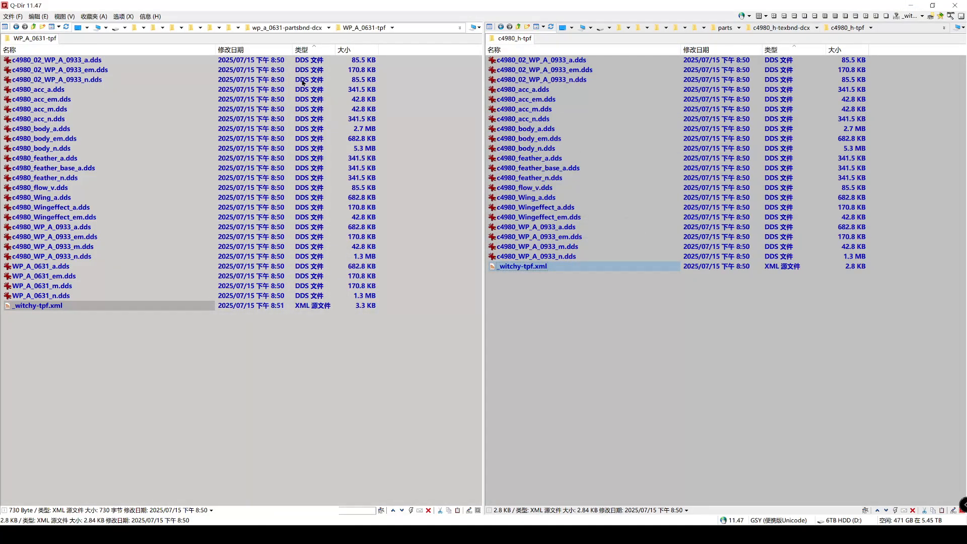
{"action": "left_click", "coordinate": [287, 27]}
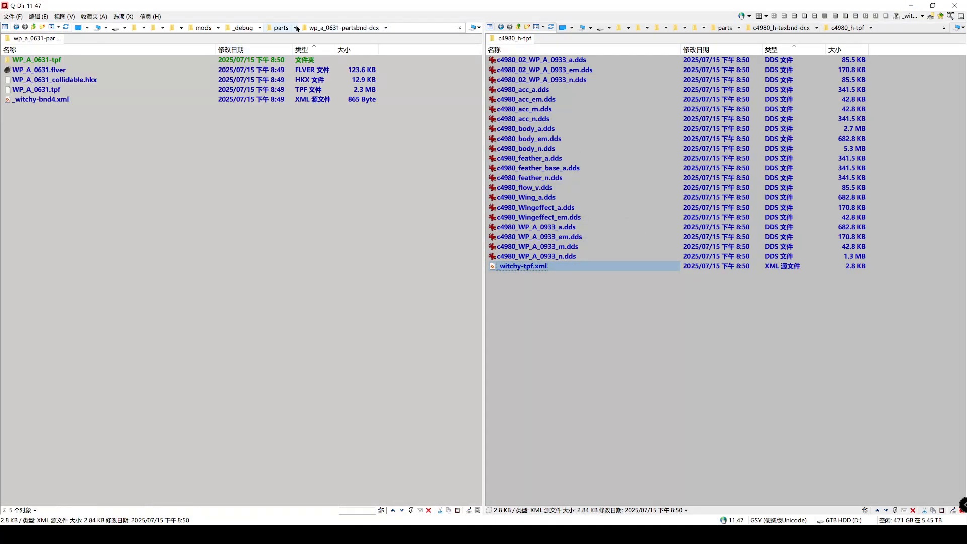
{"action": "right_click", "coordinate": [36, 59]}
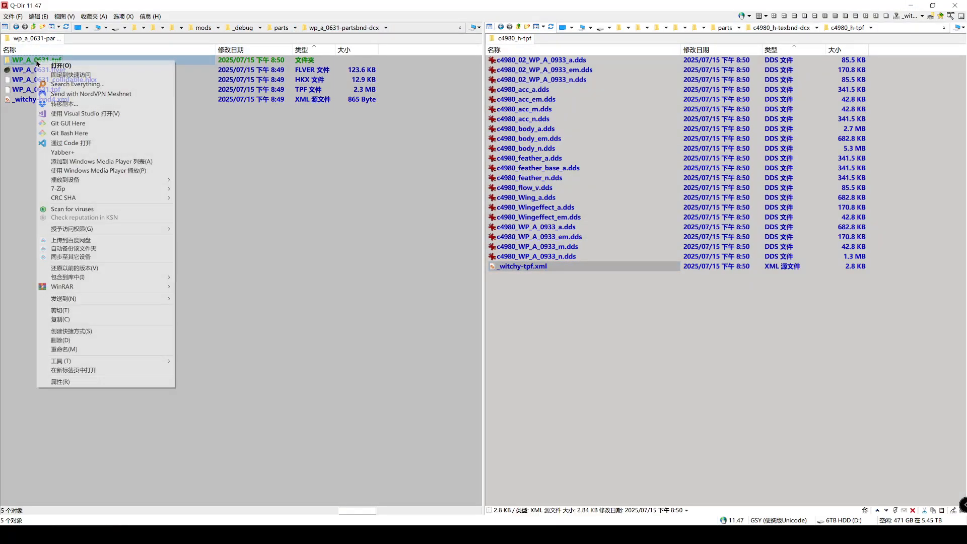
{"action": "mouse_move", "coordinate": [141, 300]}
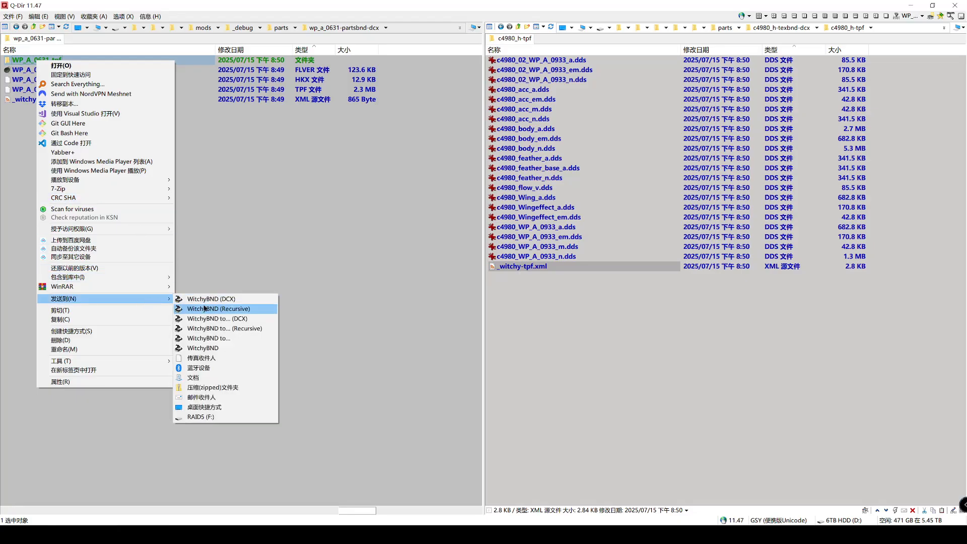
{"action": "left_click", "coordinate": [200, 348]}
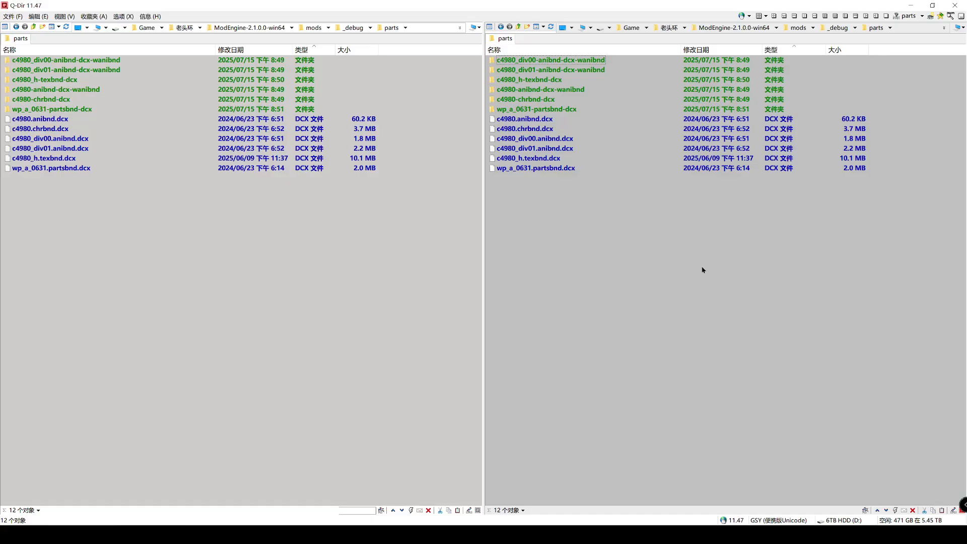
- Open c4980.flver from the c4980-chrbnd-dcx folder in FLVER Editor and place its model viewer beside the file list
{"action": "double_click", "coordinate": [537, 100]}
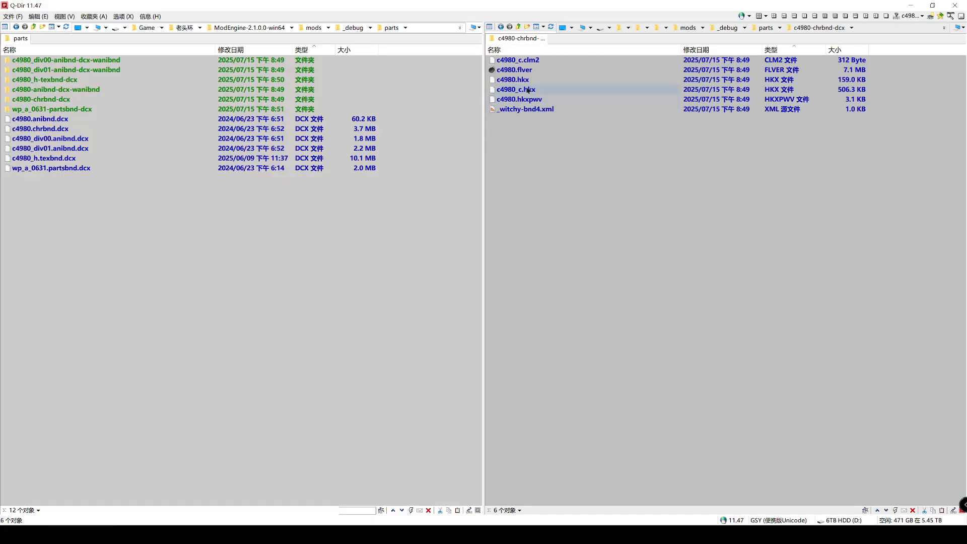
{"action": "left_click", "coordinate": [520, 72]}
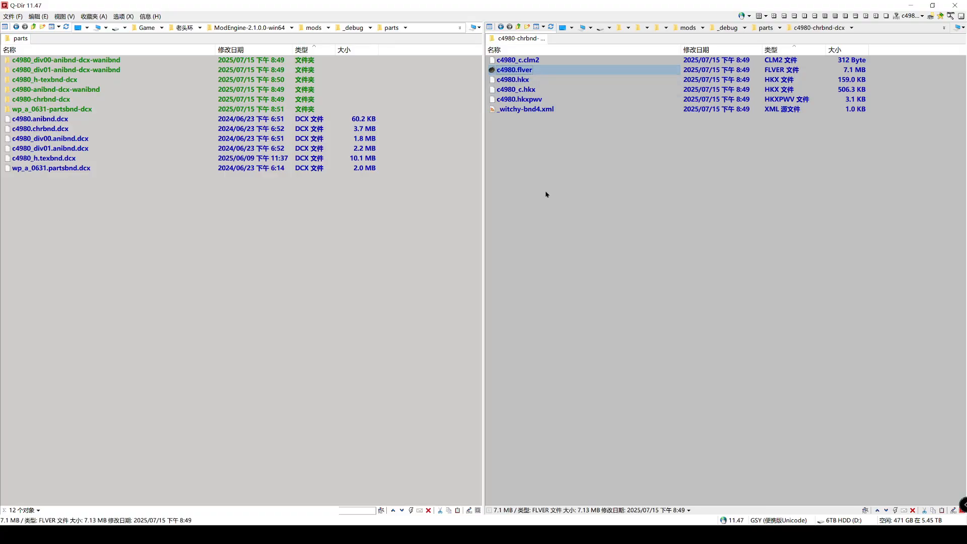
{"action": "left_click_drag", "start_coordinate": [401, 182], "coordinate": [0, 219]}
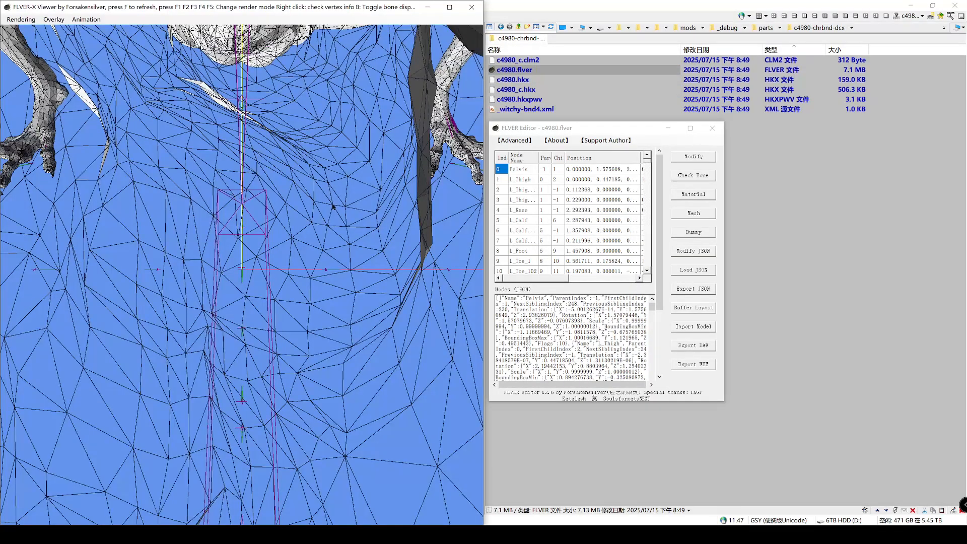
- Examine the c4980 creature's mesh and wings from several angles, with the viewer enlarged and the editor window beside it
{"action": "scroll", "coordinate": [334, 204], "scroll_direction": "down", "scroll_amount": 5}
{"action": "scroll", "coordinate": [333, 203], "scroll_direction": "down", "scroll_amount": 6}
{"action": "left_click_drag", "start_coordinate": [333, 204], "coordinate": [338, 197]}
{"action": "scroll", "coordinate": [339, 197], "scroll_direction": "down", "scroll_amount": 5}
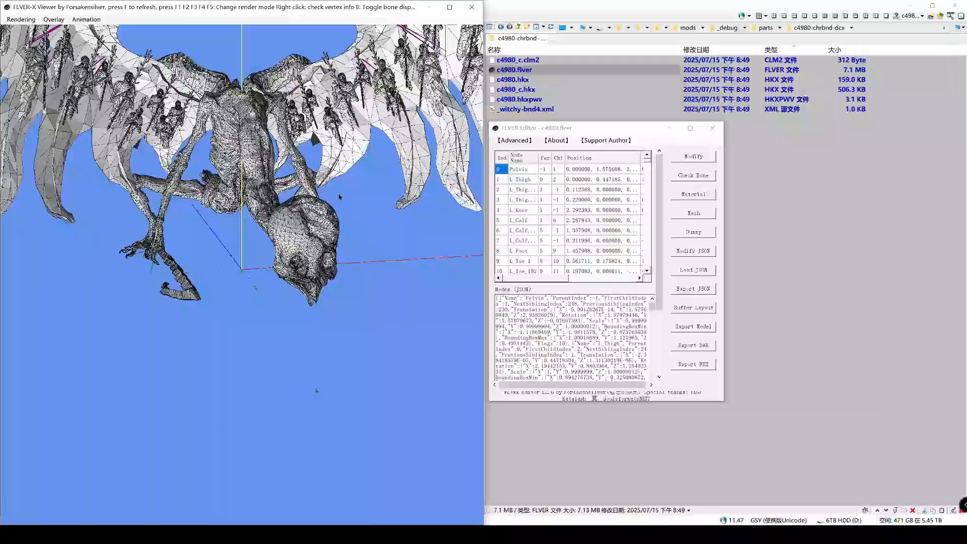
{"action": "middle_click_drag", "start_coordinate": [338, 197], "coordinate": [347, 221]}
{"action": "scroll", "coordinate": [347, 222], "scroll_direction": "down", "scroll_amount": 2}
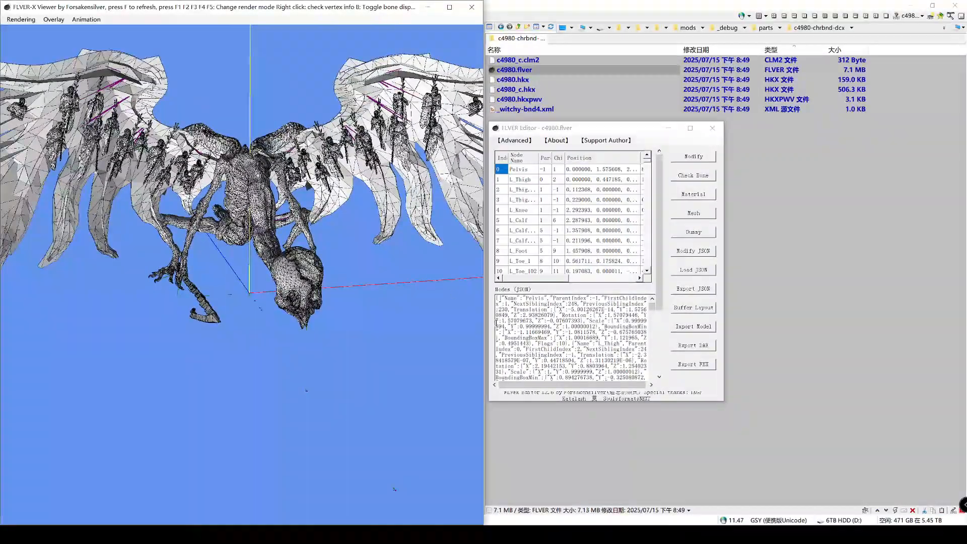
{"action": "left_click_drag", "start_coordinate": [483, 321], "coordinate": [514, 320]}
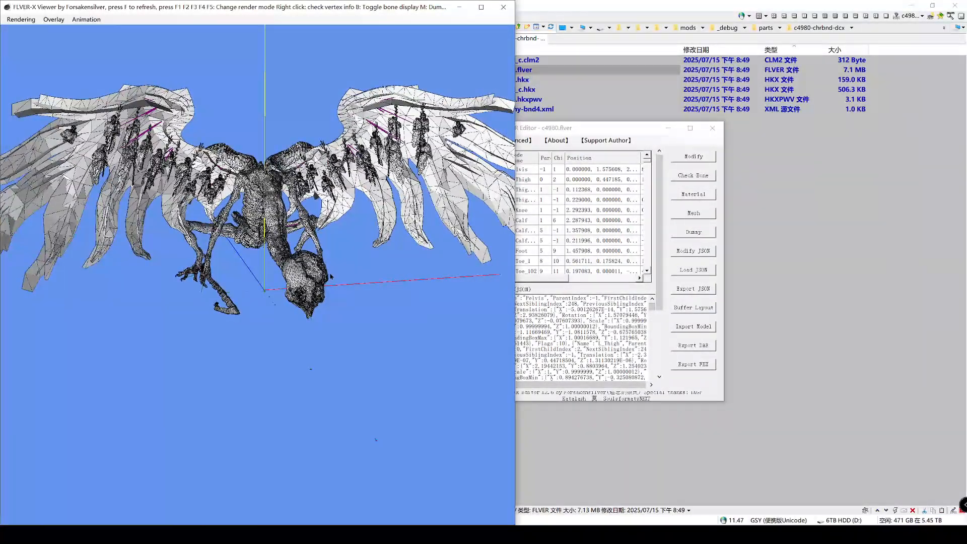
{"action": "left_click_drag", "start_coordinate": [331, 276], "coordinate": [288, 267]}
{"action": "left_click_drag", "start_coordinate": [589, 128], "coordinate": [653, 108]}
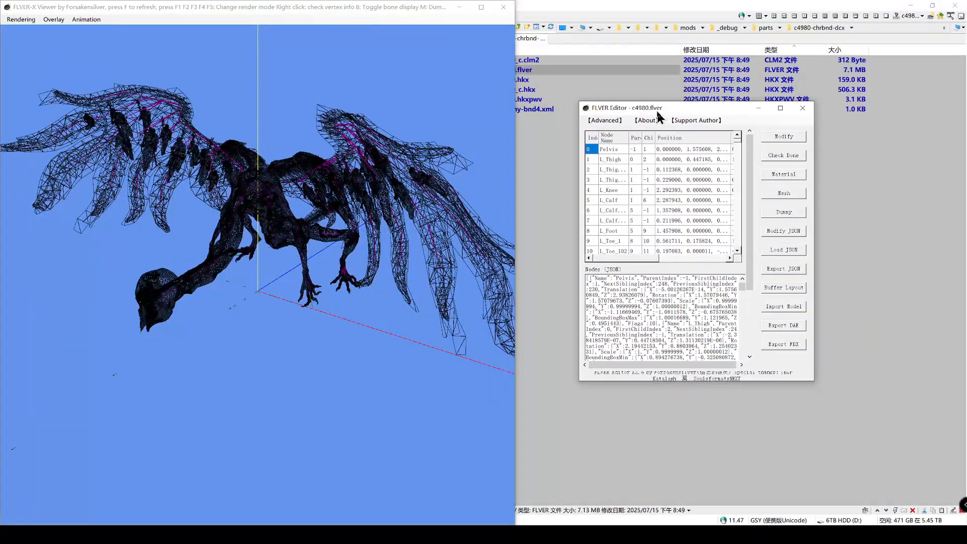
- Open the mesh list beside the model viewer and enable deleting only the facesets
{"action": "left_click", "coordinate": [784, 194]}
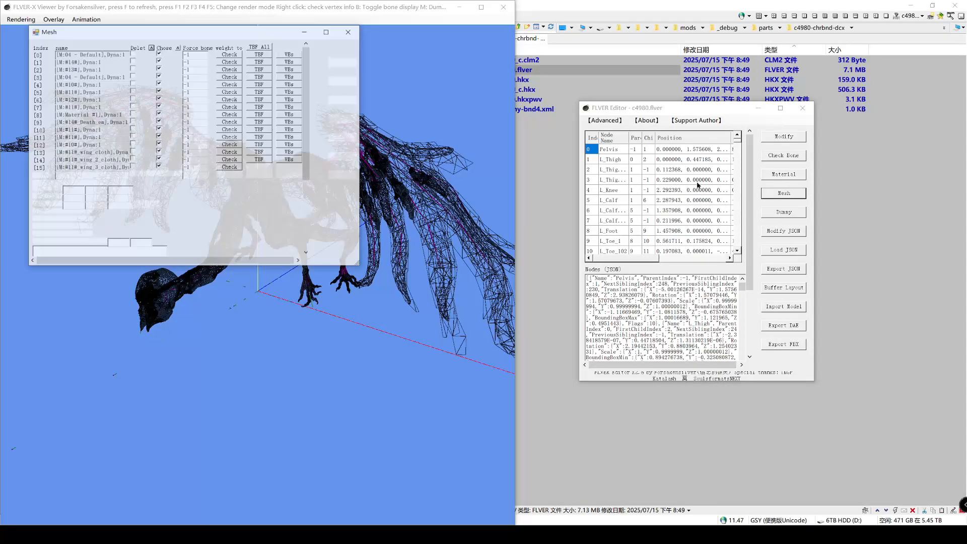
{"action": "left_click_drag", "start_coordinate": [228, 29], "coordinate": [742, 80]}
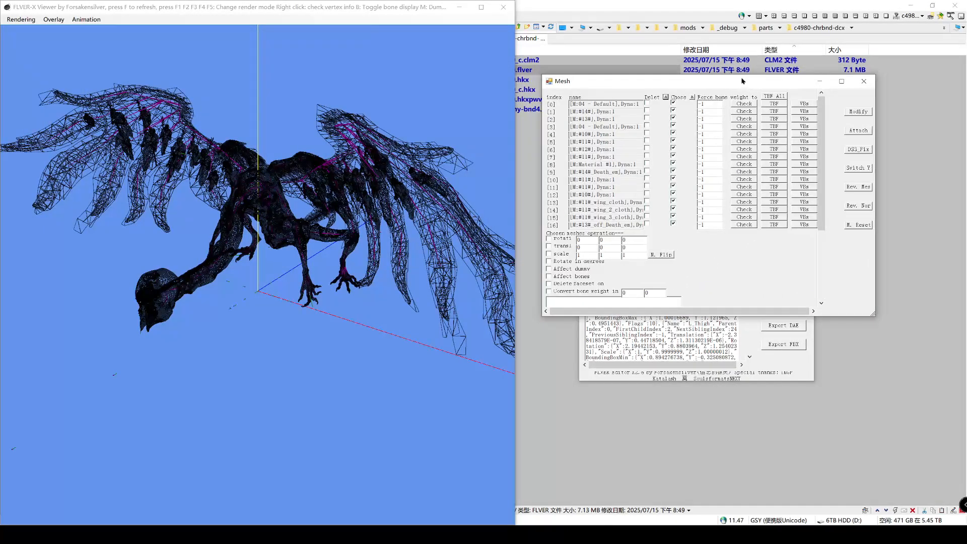
{"action": "left_click", "coordinate": [548, 284]}
{"action": "mouse_move", "coordinate": [408, 316]}
{"action": "left_mouse_down"}
{"action": "mouse_move", "coordinate": [419, 320]}
{"action": "mouse_move", "coordinate": [412, 315]}
{"action": "left_mouse_up"}
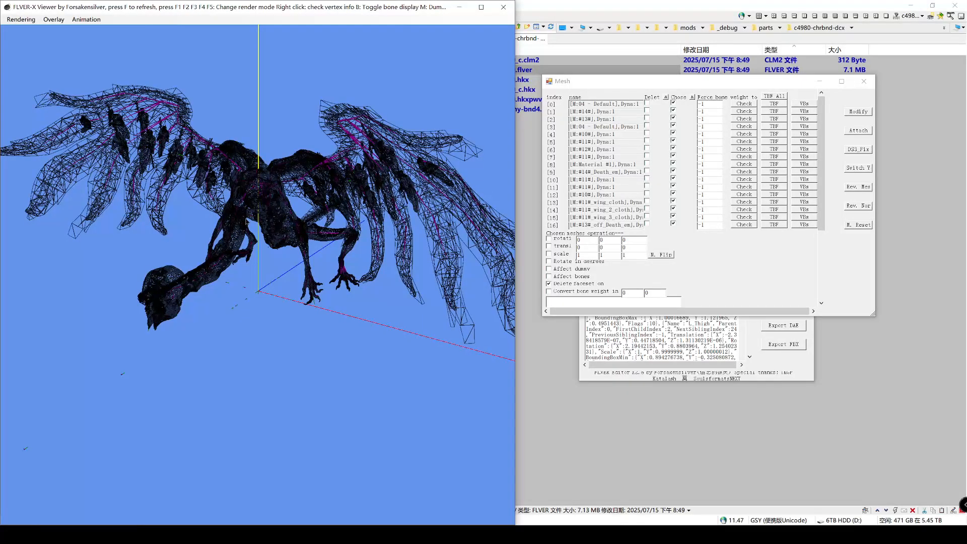
{"action": "left_click_drag", "start_coordinate": [246, 218], "coordinate": [254, 220]}
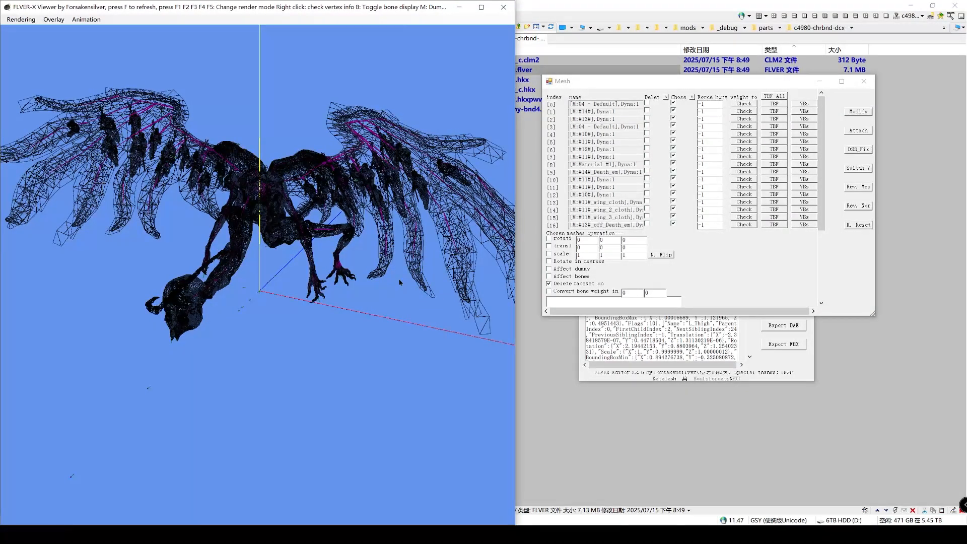
{"action": "middle_click_drag", "start_coordinate": [253, 220], "coordinate": [258, 228]}
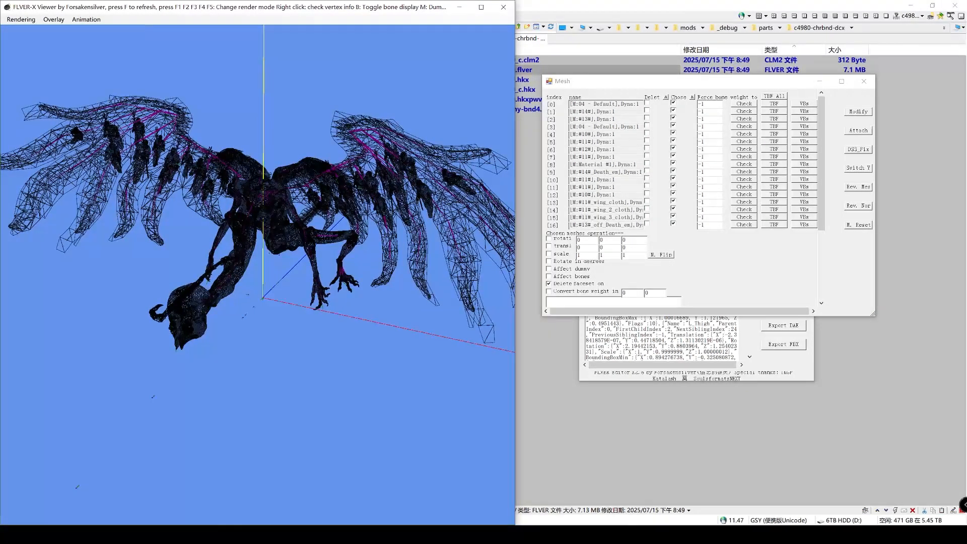
- Mark every mesh for deletion and highlight meshes 0 to 3 one by one on the creature
{"action": "left_click", "coordinate": [666, 98]}
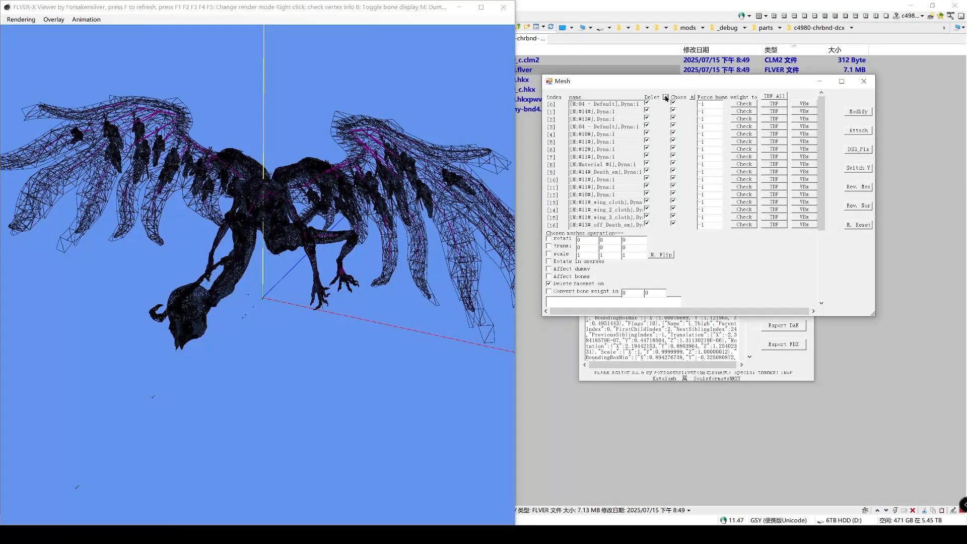
{"action": "left_click", "coordinate": [746, 106]}
{"action": "left_click_drag", "start_coordinate": [398, 274], "coordinate": [373, 301]}
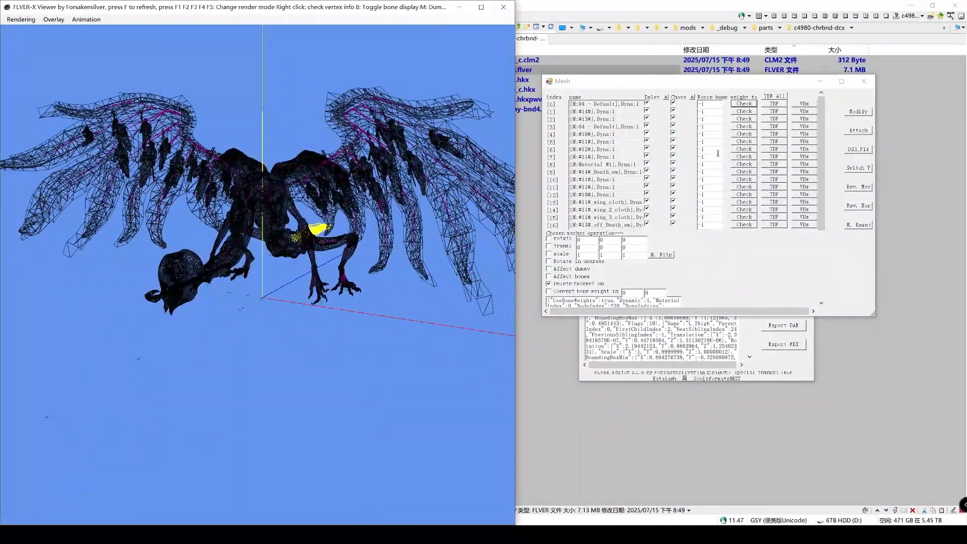
{"action": "left_click", "coordinate": [746, 111]}
{"action": "left_click", "coordinate": [744, 119]}
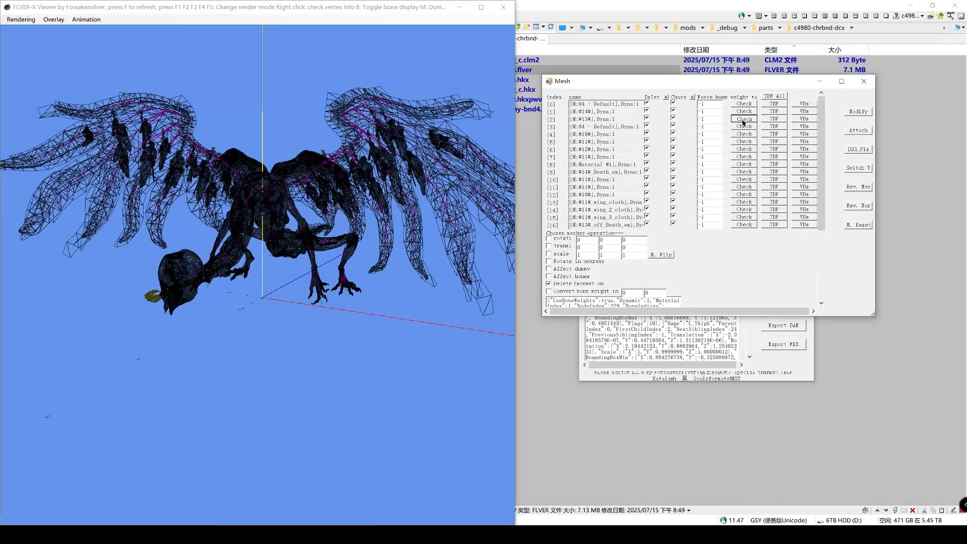
{"action": "left_click", "coordinate": [744, 126]}
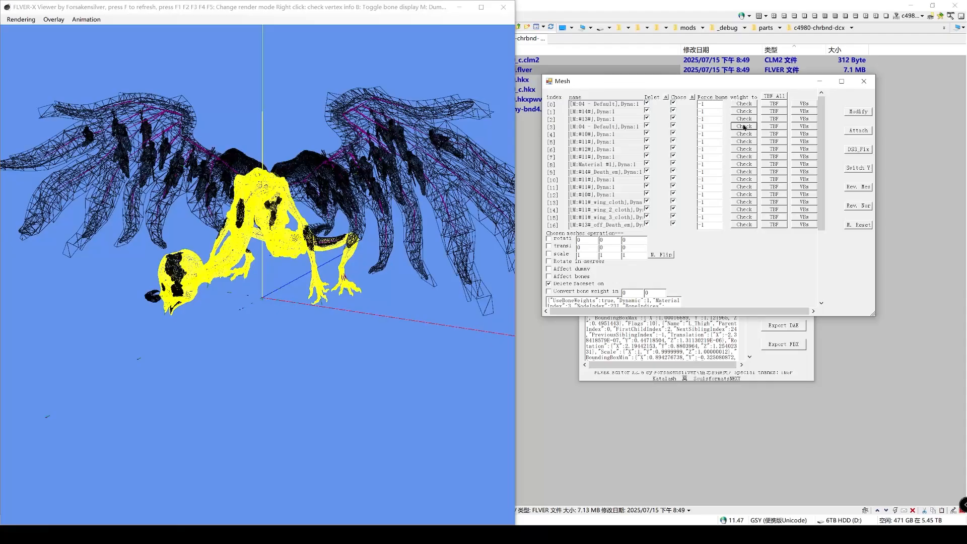
- Highlight meshes 4 to 7 one by one and exclude meshes 5, 6 and 7 from deletion
{"action": "left_click", "coordinate": [744, 133]}
{"action": "left_click", "coordinate": [744, 141]}
{"action": "left_click", "coordinate": [745, 149]}
{"action": "left_click", "coordinate": [647, 148]}
{"action": "left_click", "coordinate": [739, 157]}
{"action": "left_click", "coordinate": [647, 156]}
- Highlight the meshes from index 8 to 13 and exclude mesh 10 and the #11#_wing_cloth mesh from deletion
{"action": "left_click", "coordinate": [739, 164]}
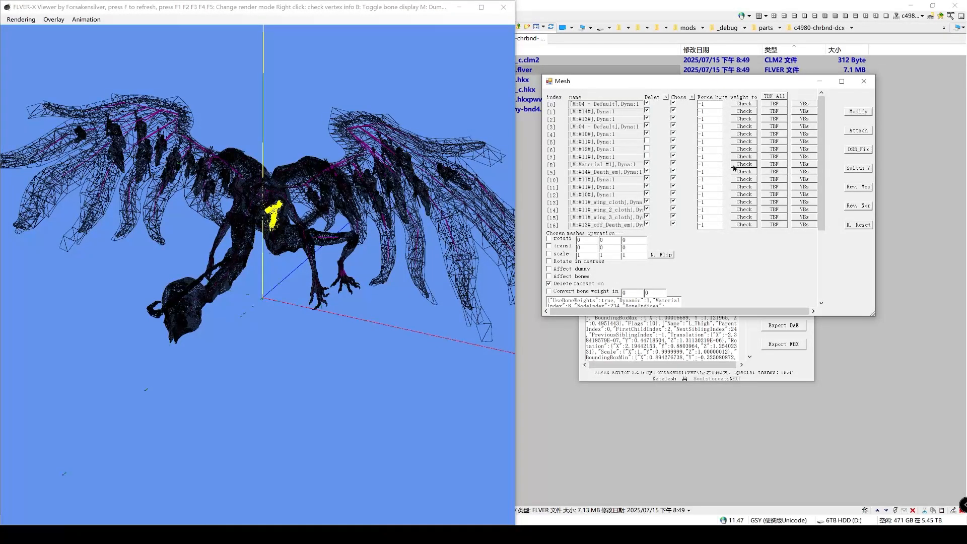
{"action": "left_click", "coordinate": [741, 172]}
{"action": "left_click", "coordinate": [741, 179]}
{"action": "left_click", "coordinate": [647, 179]}
{"action": "left_click", "coordinate": [741, 196]}
{"action": "left_click", "coordinate": [741, 203]}
{"action": "left_click", "coordinate": [647, 201]}
- Highlight meshes 14 to 16 and exclude the #11#_wing_2_cloth and #11#_wing_3_cloth meshes from deletion
{"action": "left_click", "coordinate": [744, 209]}
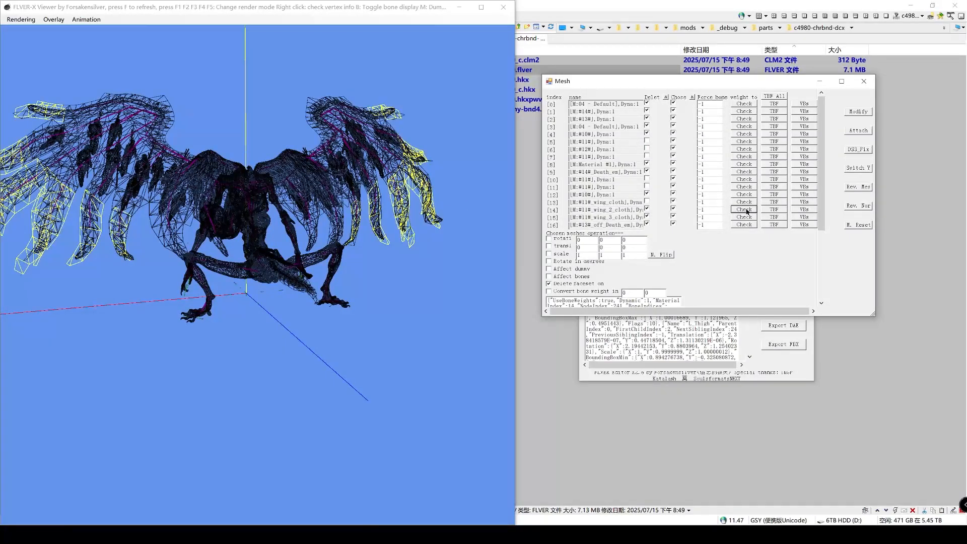
{"action": "left_click", "coordinate": [647, 209]}
{"action": "left_click", "coordinate": [742, 217]}
{"action": "left_click", "coordinate": [647, 216]}
{"action": "left_click", "coordinate": [744, 225]}
{"action": "left_click_drag", "start_coordinate": [351, 222], "coordinate": [298, 225]}
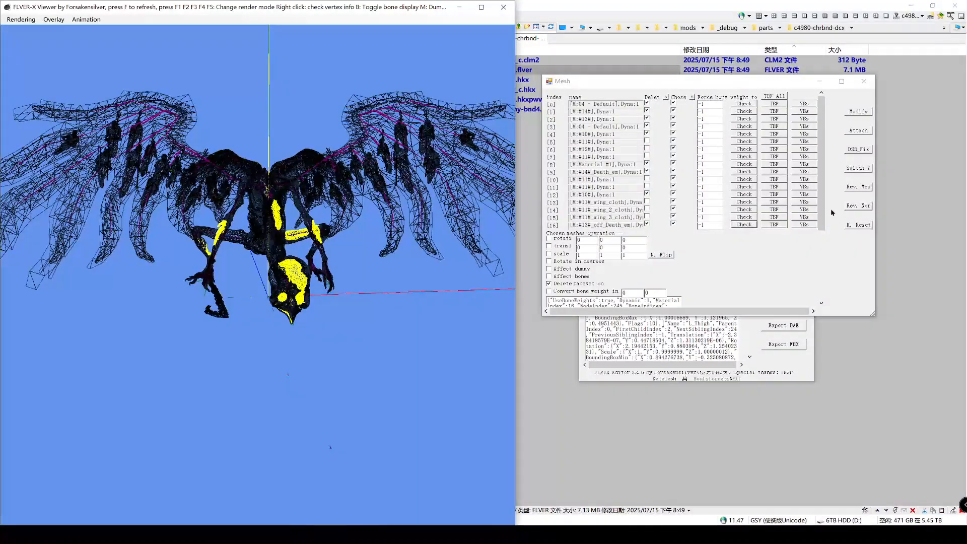
- Apply the faceset deletion to the marked body meshes and close the mesh list
{"action": "left_click", "coordinate": [854, 112]}
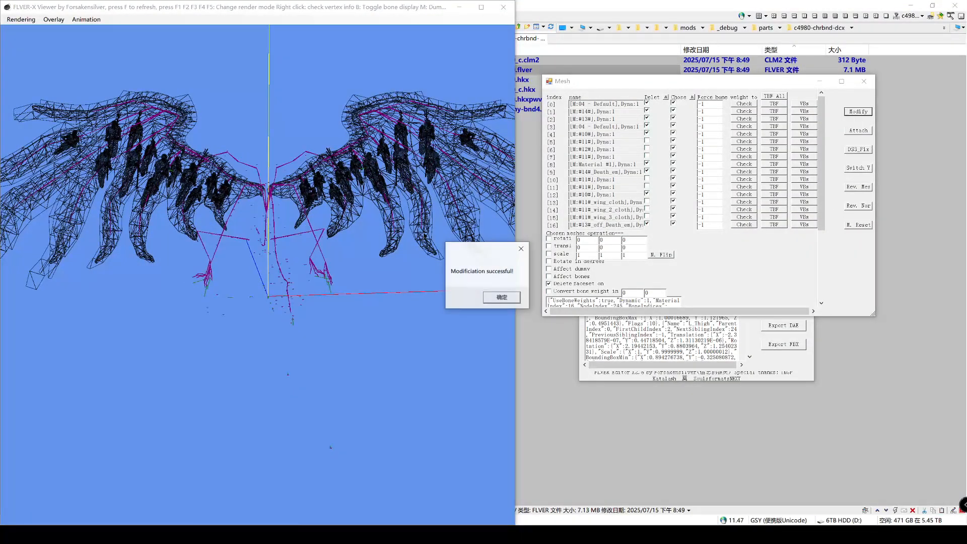
{"action": "left_click", "coordinate": [501, 298]}
{"action": "left_click_drag", "start_coordinate": [501, 300], "coordinate": [511, 206]}
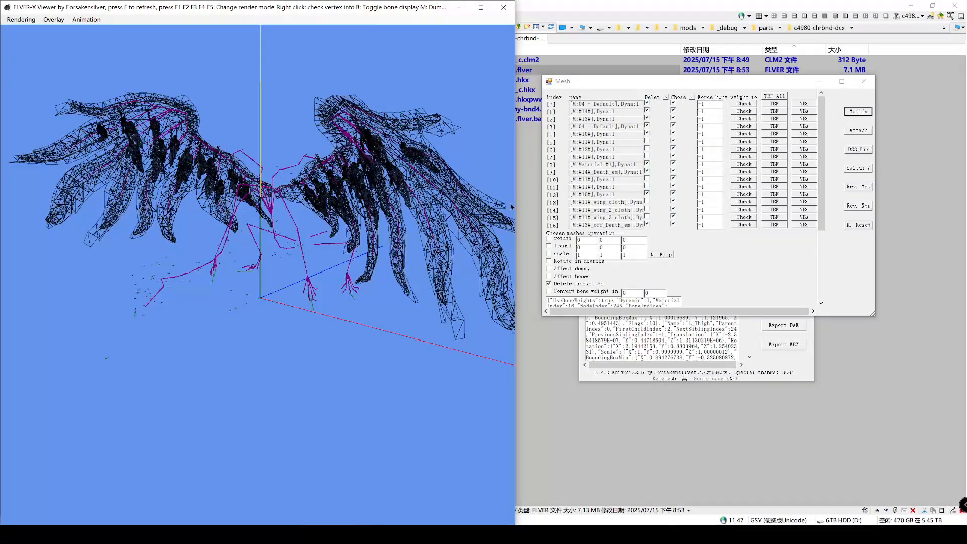
{"action": "left_click", "coordinate": [864, 81]}
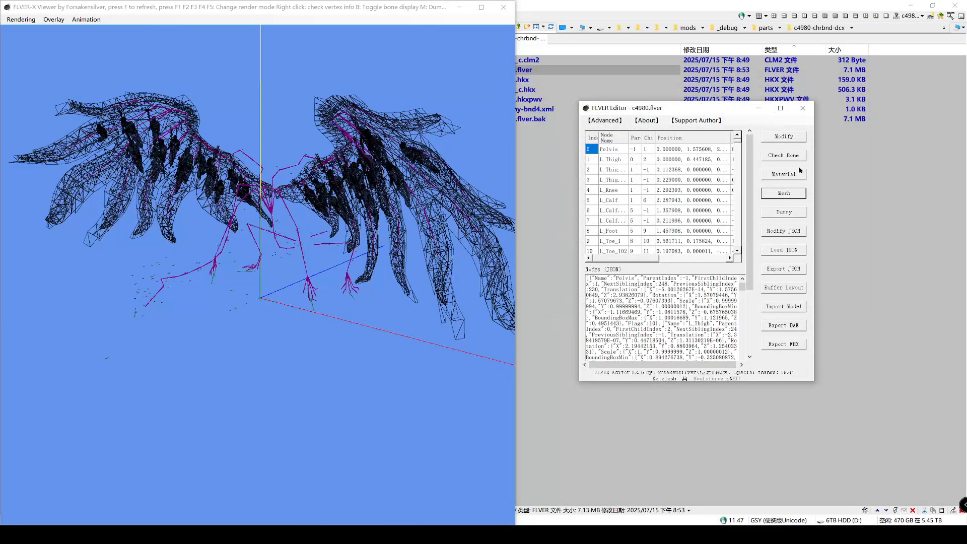
- Open the model's material list and place it beside the model viewer
{"action": "left_click", "coordinate": [783, 174]}
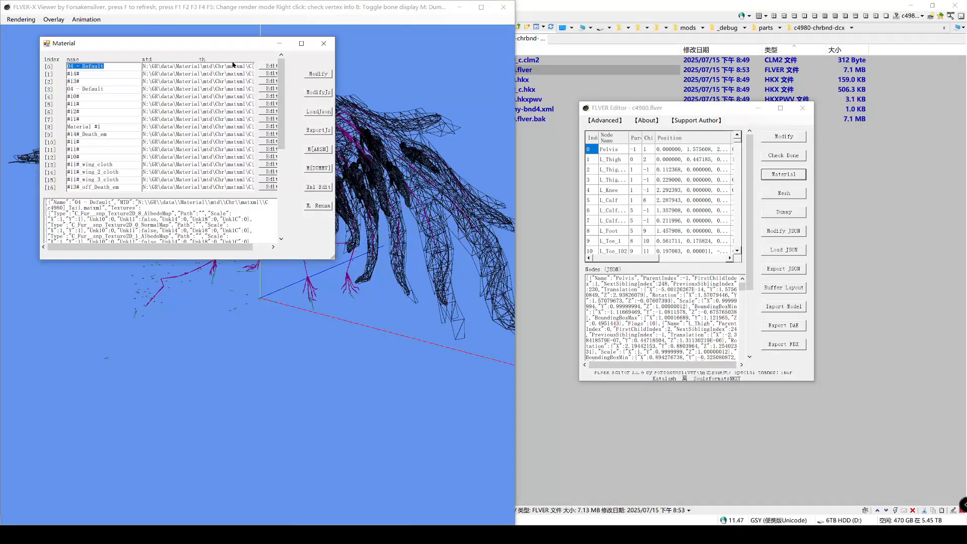
{"action": "left_click_drag", "start_coordinate": [221, 47], "coordinate": [715, 135]}
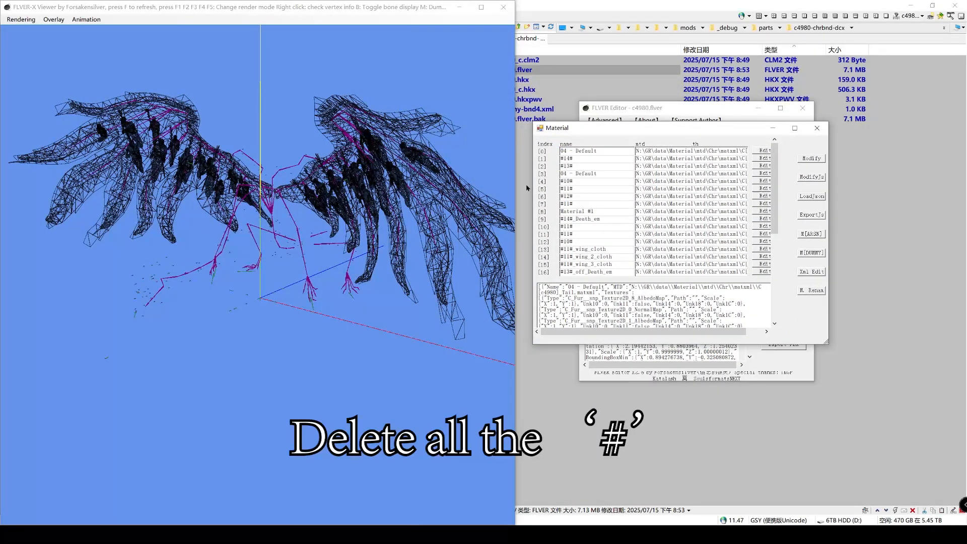
{"action": "left_click_drag", "start_coordinate": [500, 188], "coordinate": [510, 187]}
{"action": "mouse_move", "coordinate": [420, 181]}
{"action": "left_mouse_down"}
{"action": "mouse_move", "coordinate": [353, 184]}
{"action": "mouse_move", "coordinate": [413, 181]}
{"action": "left_mouse_up"}
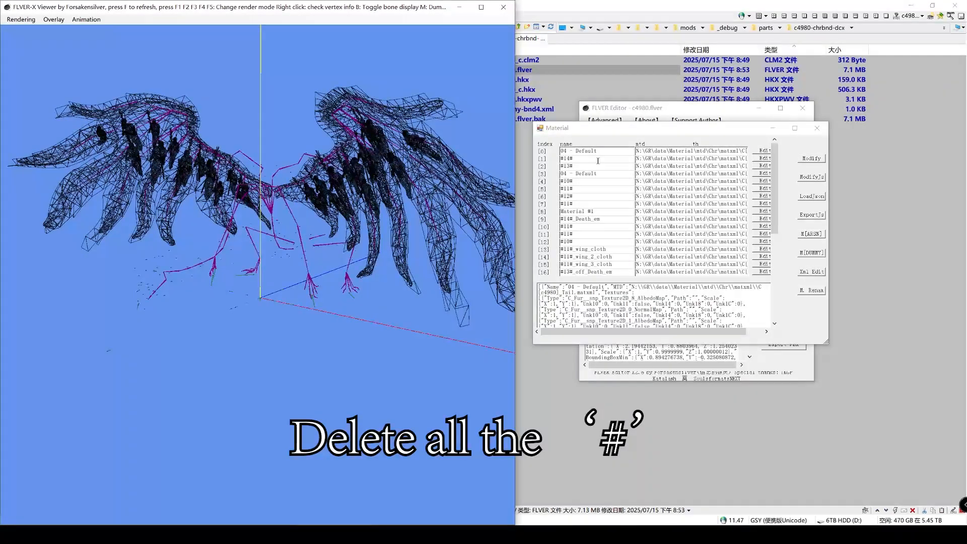
- Delete every # from the material names at indexes 1, 2 and 4 to 7
{"action": "left_click", "coordinate": [597, 158]}
{"action": "key", "text": "BackSpace"}
{"action": "left_click", "coordinate": [590, 166]}
{"action": "key", "text": "BackSpace"}
{"action": "left_click", "coordinate": [564, 159]}
{"action": "key", "text": "BackSpace"}
{"action": "left_click", "coordinate": [563, 166]}
{"action": "key", "text": "BackSpace"}
{"action": "left_click", "coordinate": [564, 181]}
{"action": "key", "text": "BackSpace"}
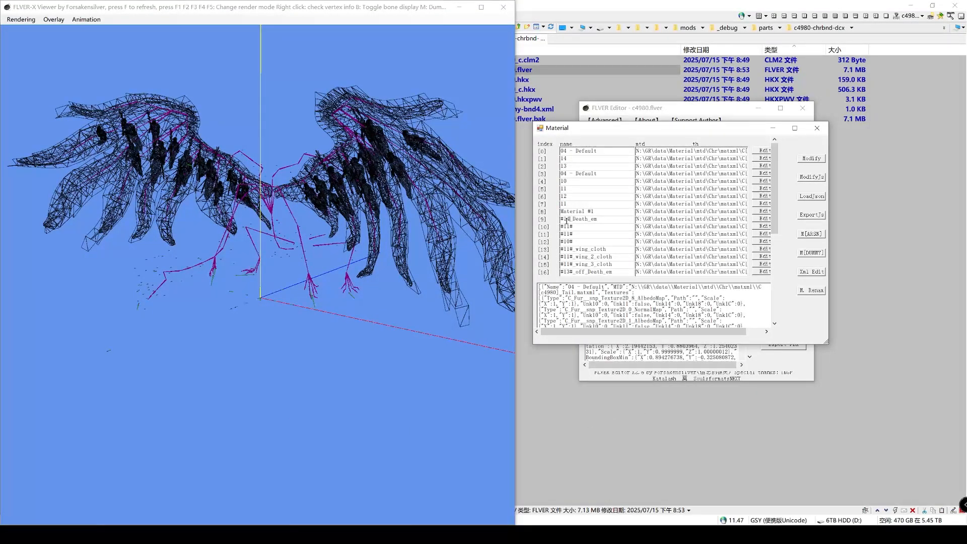
- Delete the # characters from the remaining material names up to index 16 and apply the material changes
{"action": "left_click", "coordinate": [572, 257]}
{"action": "key", "text": "BackSpace"}
{"action": "left_click", "coordinate": [563, 271]}
{"action": "key", "text": "BackSpace"}
{"action": "left_click", "coordinate": [811, 158]}
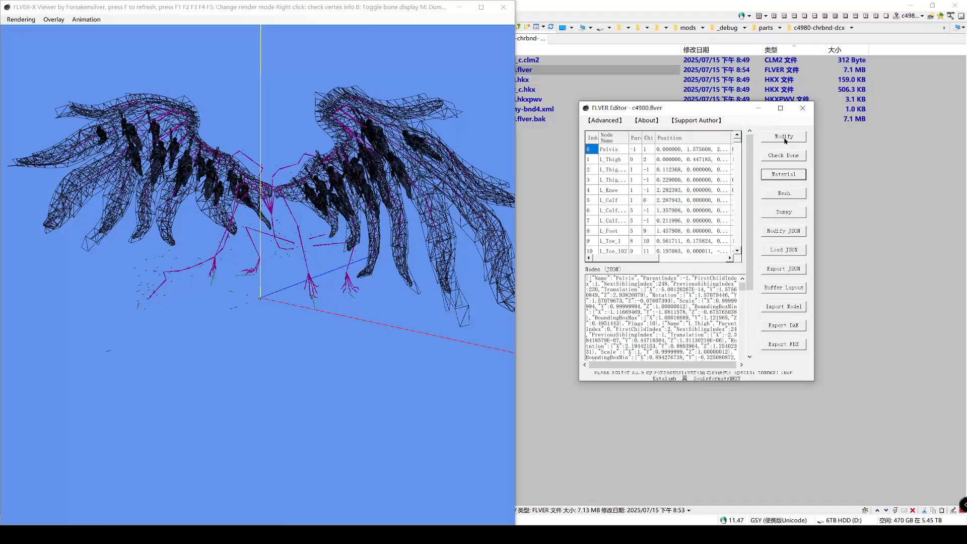
- Save the modified c4980.flver and close FLVER Editor
{"action": "left_click", "coordinate": [784, 138]}
{"action": "left_click", "coordinate": [517, 301]}
{"action": "left_click_drag", "start_coordinate": [633, 117], "coordinate": [610, 121]}
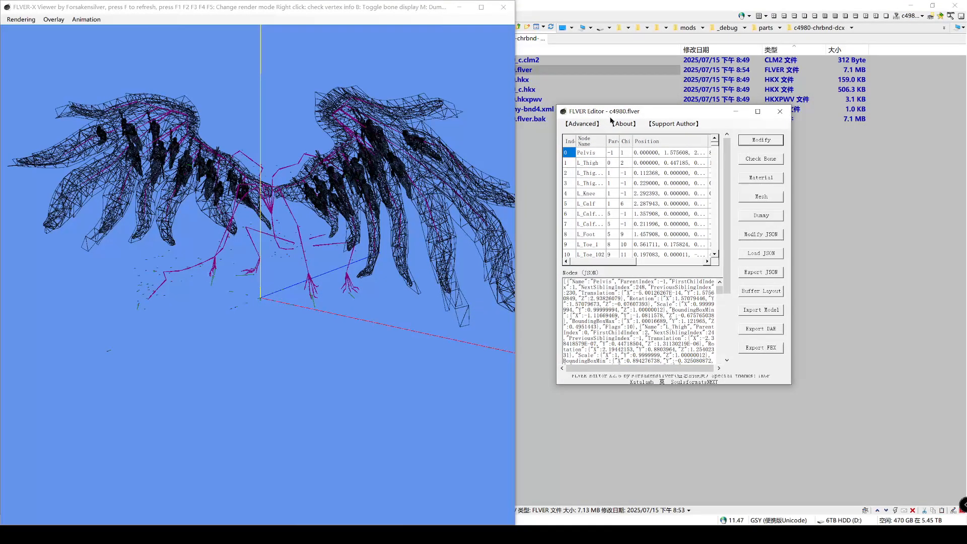
{"action": "left_click", "coordinate": [781, 113]}
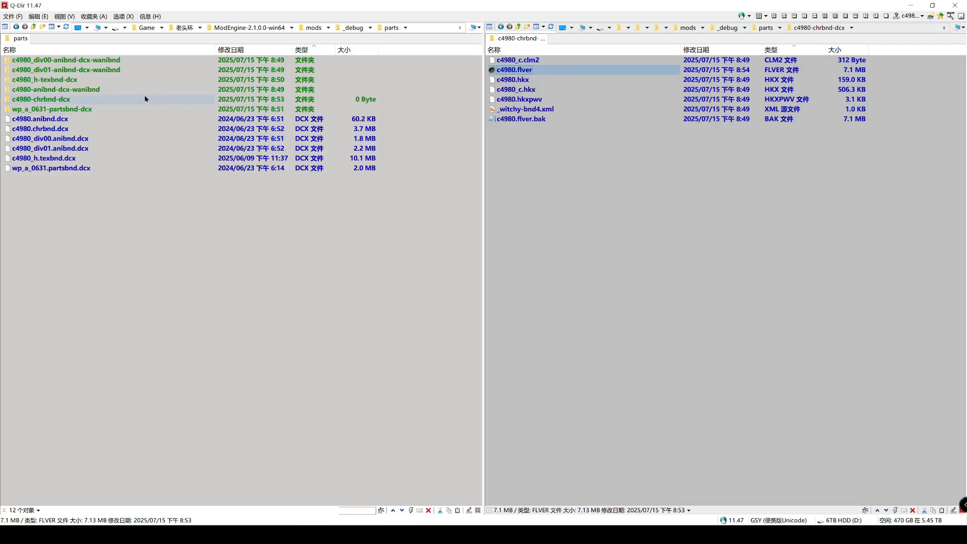
- Copy c4980_c.clm2, c4980.flver and c4980_c.hkx from c4980-chrbnd-dcx into the wp_a_0631-partsbnd-dcx folder
{"action": "left_click", "coordinate": [51, 110]}
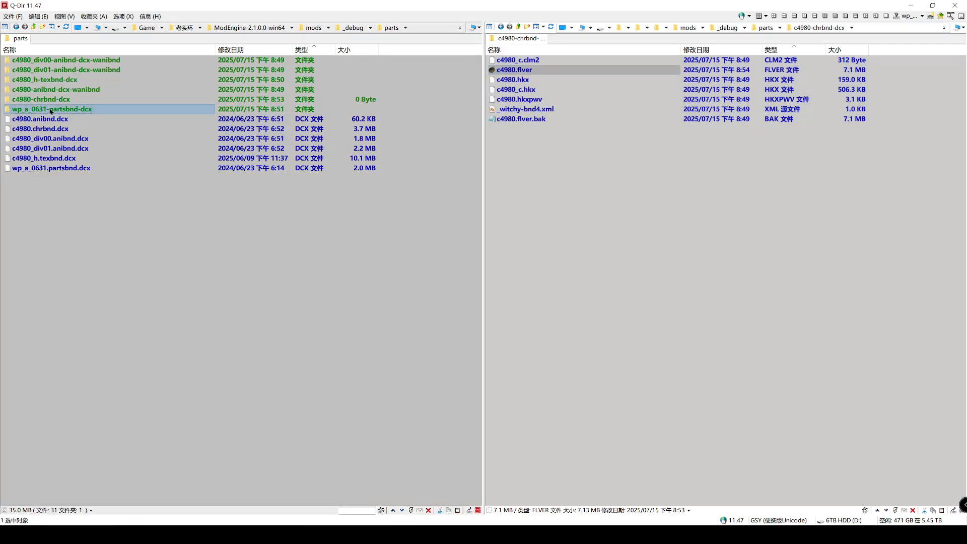
{"action": "double_click", "coordinate": [51, 109]}
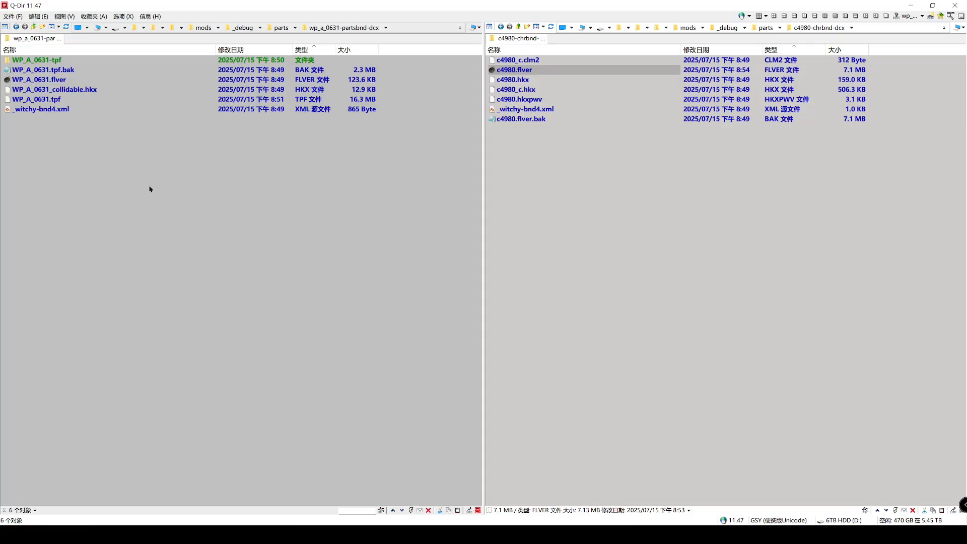
{"action": "left_click", "coordinate": [571, 69]}
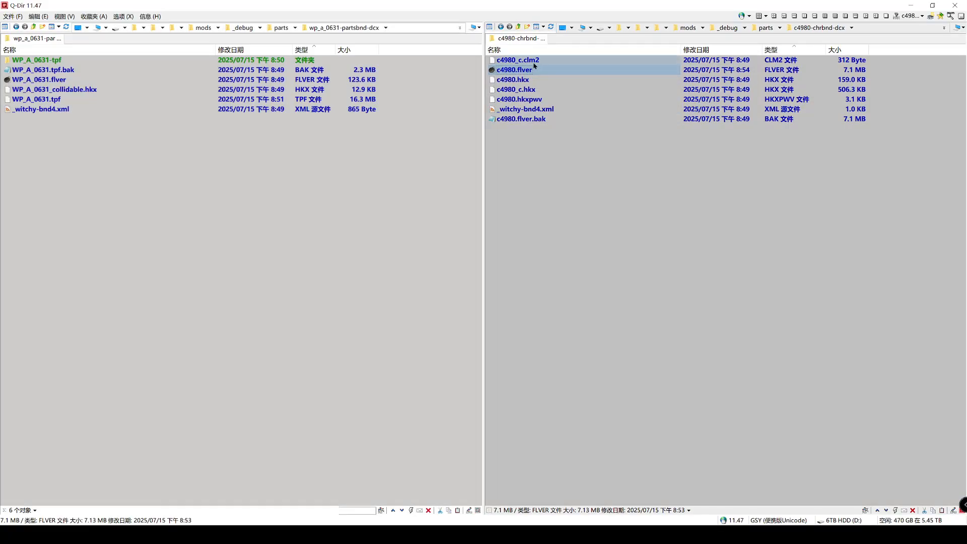
{"action": "left_click", "coordinate": [533, 62], "text": "ctrl"}
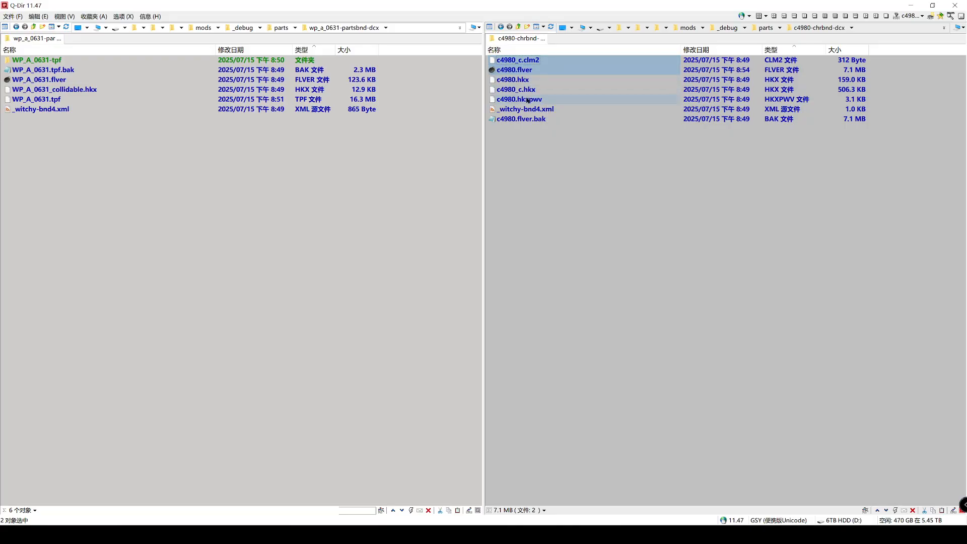
{"action": "left_click", "coordinate": [519, 94], "text": "ctrl"}
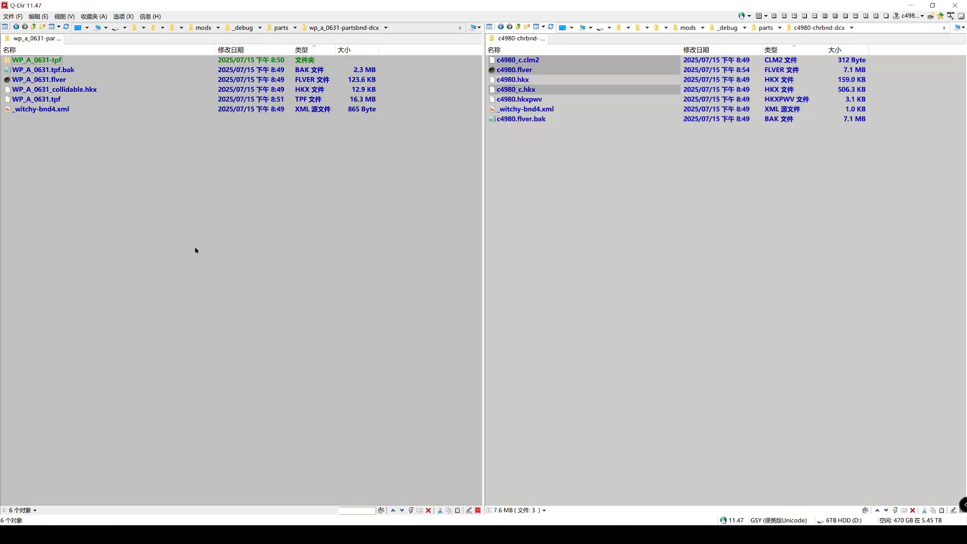
{"action": "key", "text": "ctrl+v"}
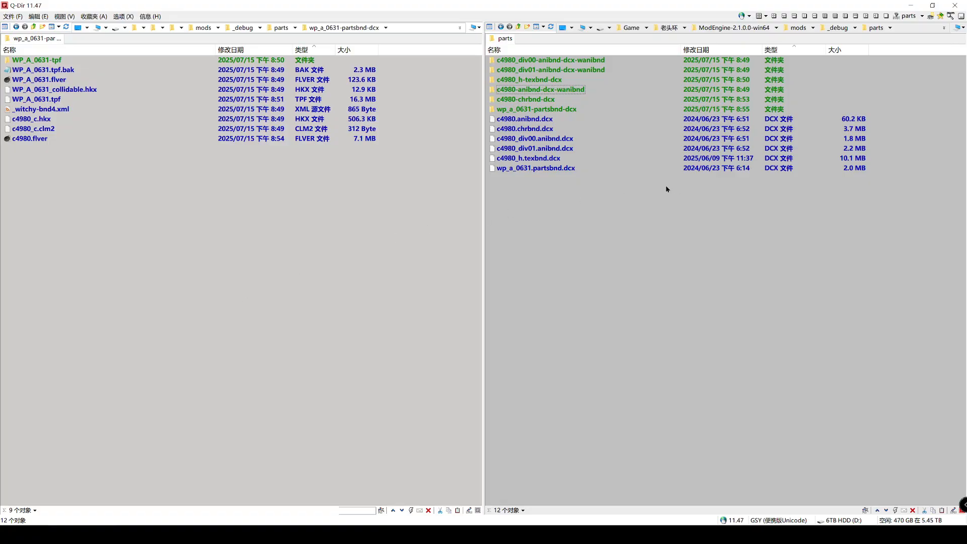
- Open c4980-anibnd-dcx-wanibnd, locate skeleton.hkx in its nested c4980 hkx folder and return to the root
{"action": "double_click", "coordinate": [560, 89]}
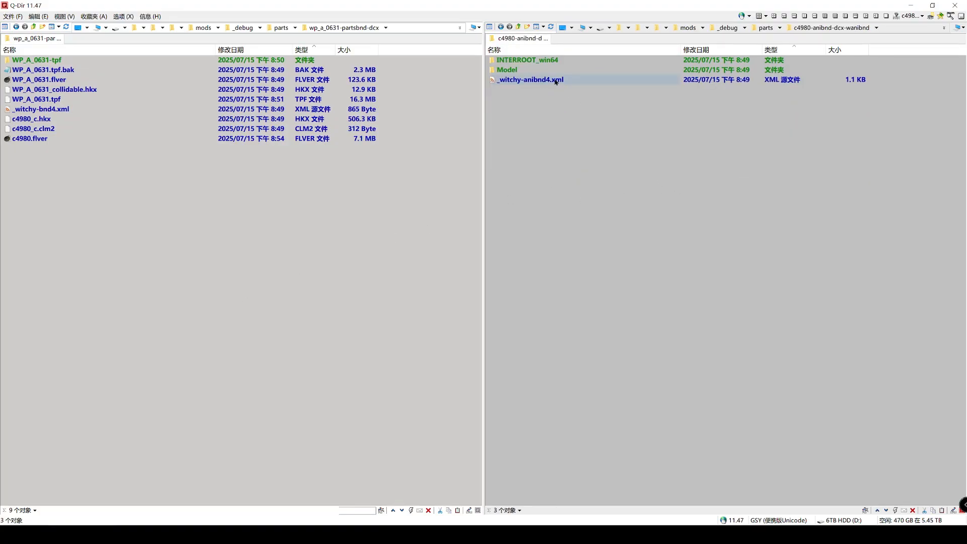
{"action": "double_click", "coordinate": [536, 60]}
{"action": "double_click", "coordinate": [535, 61]}
{"action": "double_click", "coordinate": [535, 61]}
{"action": "double_click", "coordinate": [536, 60]}
{"action": "key", "text": "ctrl+a"}
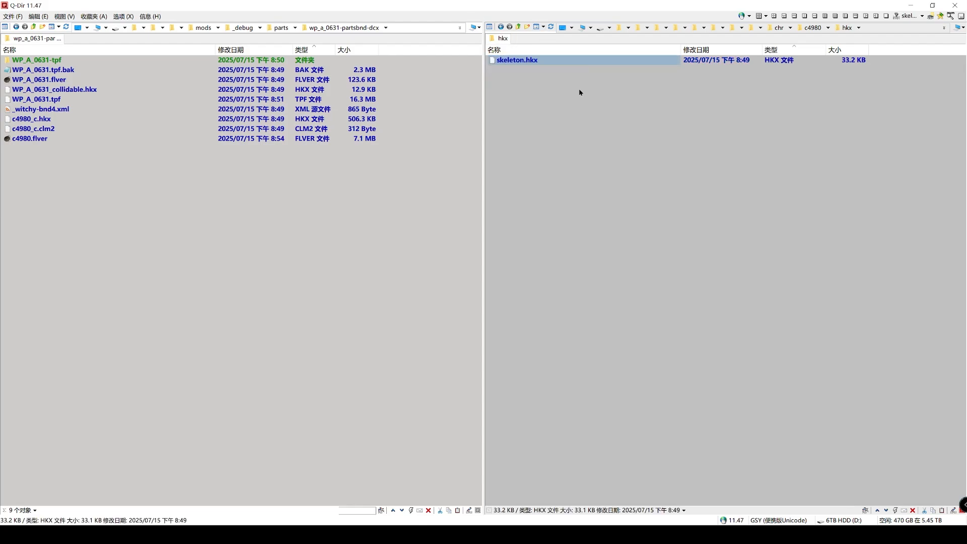
{"action": "key", "text": "BackSpace"}
{"action": "key", "text": "BackSpace"}
{"action": "key", "text": "BackSpace"}
{"action": "key", "text": "BackSpace"}
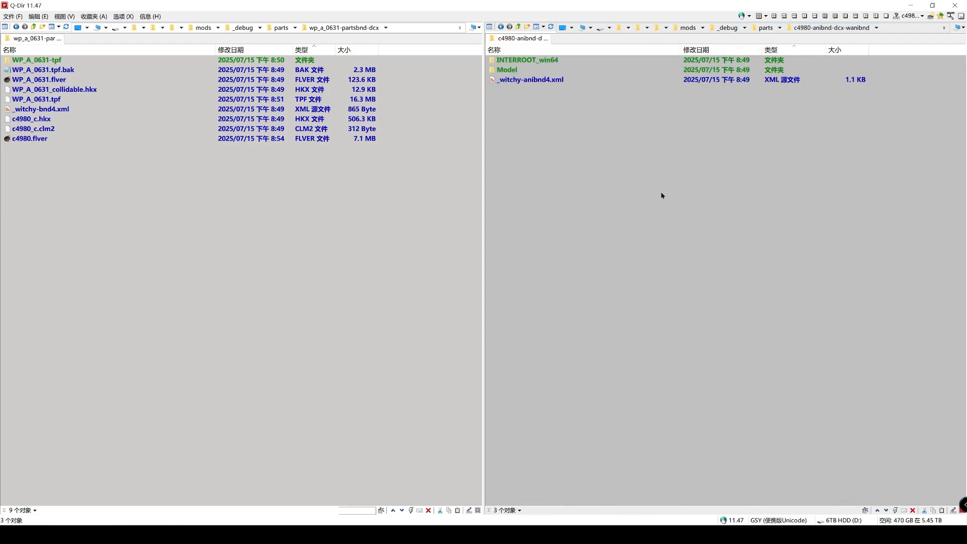
- Copy skeleton.hkx from the nested hkx folder into the root of c4980-anibnd-dcx-wanibnd
{"action": "double_click", "coordinate": [531, 60]}
{"action": "double_click", "coordinate": [531, 61]}
{"action": "double_click", "coordinate": [531, 61]}
{"action": "double_click", "coordinate": [531, 60]}
{"action": "left_click", "coordinate": [531, 60]}
{"action": "left_click", "coordinate": [517, 27]}
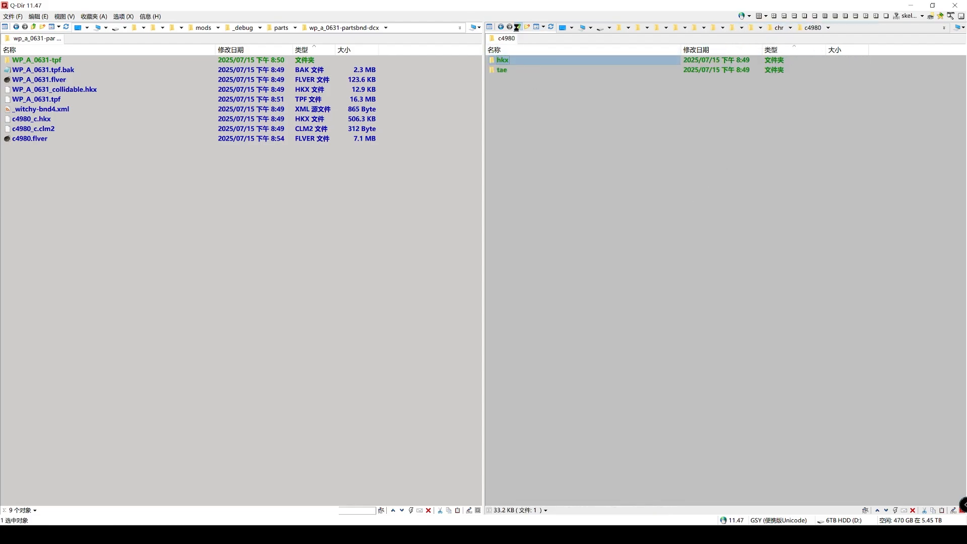
{"action": "triple_click", "coordinate": [517, 27]}
{"action": "key", "text": "ctrl+v"}
{"action": "left_click", "coordinate": [720, 203]}
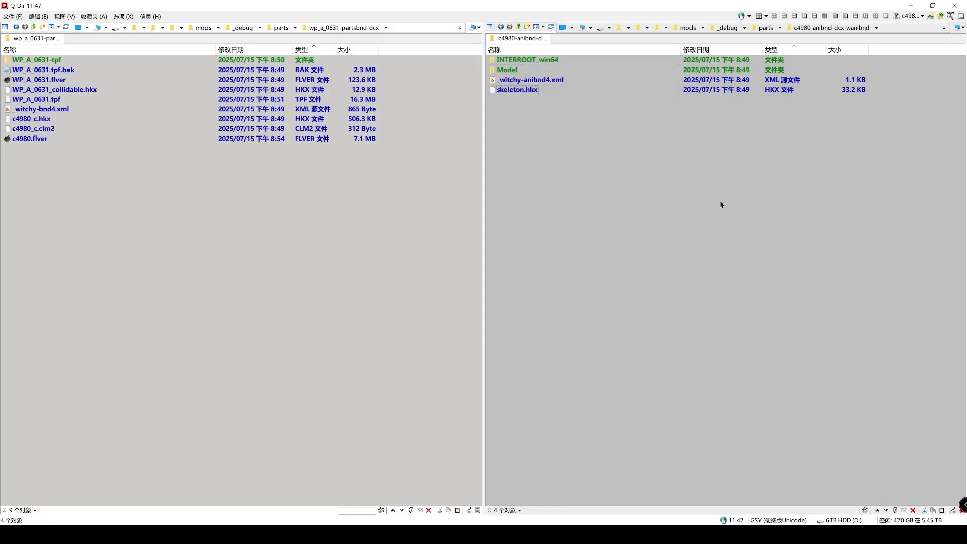
- Open the hkx_div00_compendium folder nested under INTERROOT_win64, chr and c4980
{"action": "double_click", "coordinate": [622, 154]}
{"action": "double_click", "coordinate": [534, 63]}
{"action": "double_click", "coordinate": [534, 62]}
{"action": "double_click", "coordinate": [534, 62]}
{"action": "double_click", "coordinate": [534, 63]}
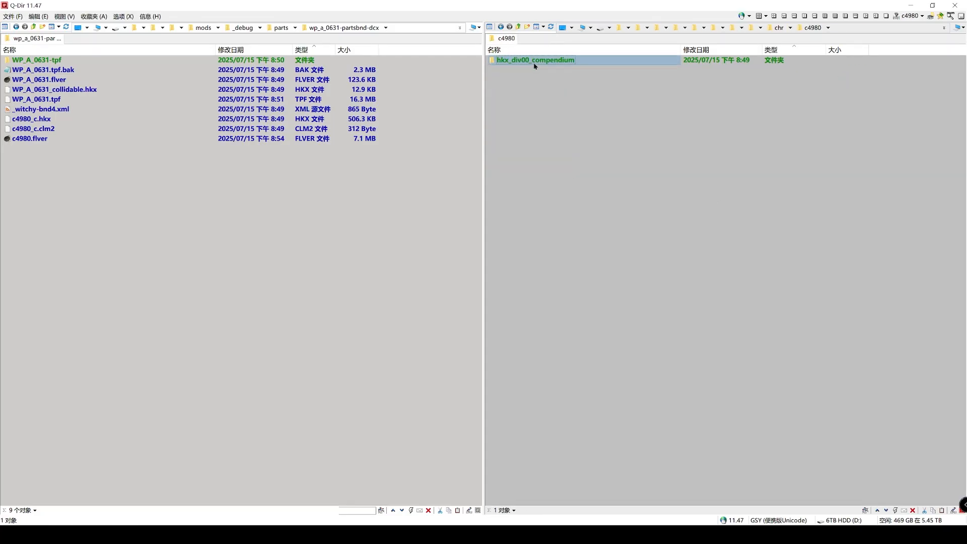
{"action": "double_click", "coordinate": [534, 62]}
- Copy c4980_div00.compendium and a000_000020.hkx from hkx_div00_compendium into the root of c4980-anibnd-dcx-wanibnd
{"action": "left_click", "coordinate": [534, 61]}
{"action": "left_click", "coordinate": [533, 71], "text": "shift"}
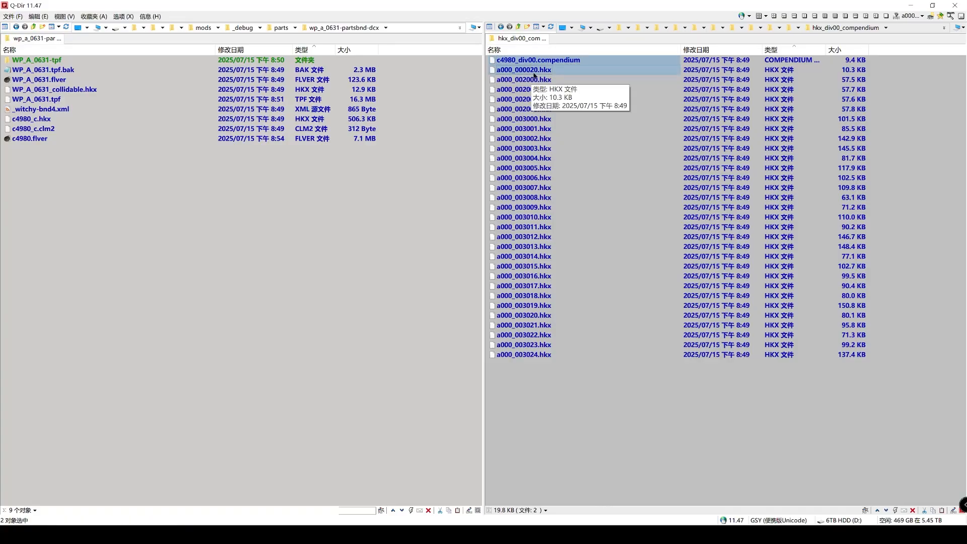
{"action": "key", "text": "BackSpace"}
{"action": "key", "text": "BackSpace"}
{"action": "key", "text": "BackSpace"}
{"action": "key", "text": "BackSpace"}
{"action": "key", "text": "BackSpace"}
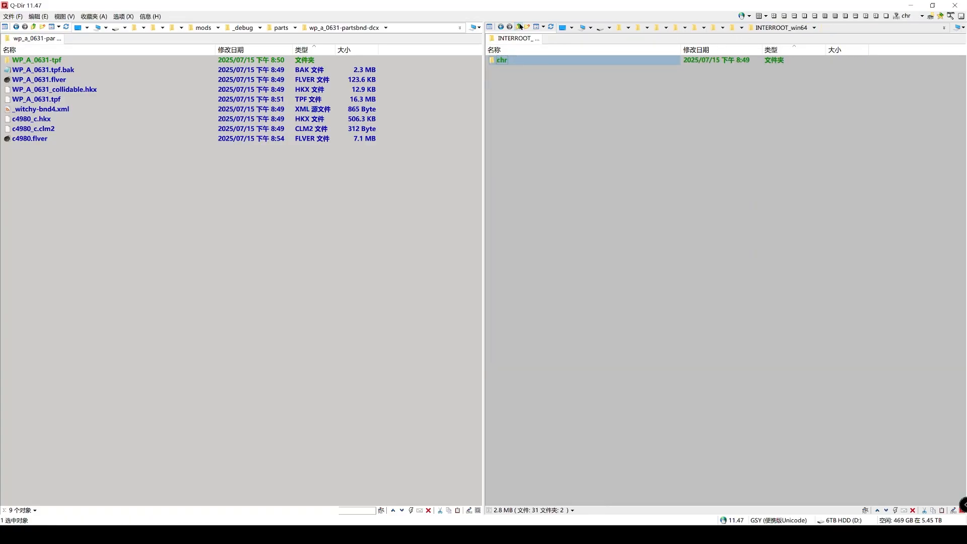
{"action": "double_click", "coordinate": [539, 89]}
{"action": "left_click_drag", "start_coordinate": [1, 56], "coordinate": [206, 236]}
{"action": "left_click", "coordinate": [206, 237]}
{"action": "left_click", "coordinate": [557, 166]}
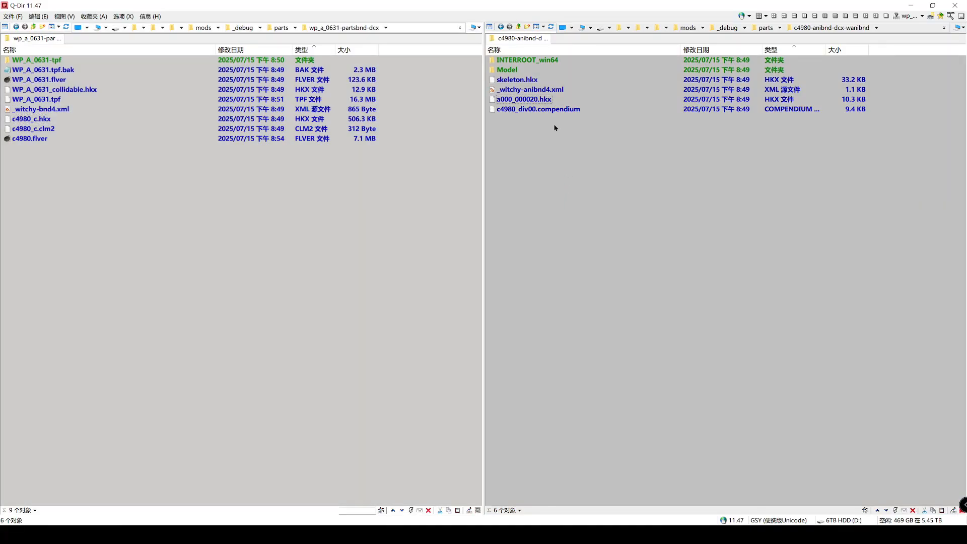
- Select skeleton.hkx, a000_000020.hkx and c4980_div00.compendium in the c4980-anibnd-dcx-wanibnd folder
{"action": "left_click", "coordinate": [530, 80]}
{"action": "left_click", "coordinate": [528, 100], "text": "ctrl"}
{"action": "left_click", "coordinate": [528, 109], "text": "ctrl"}
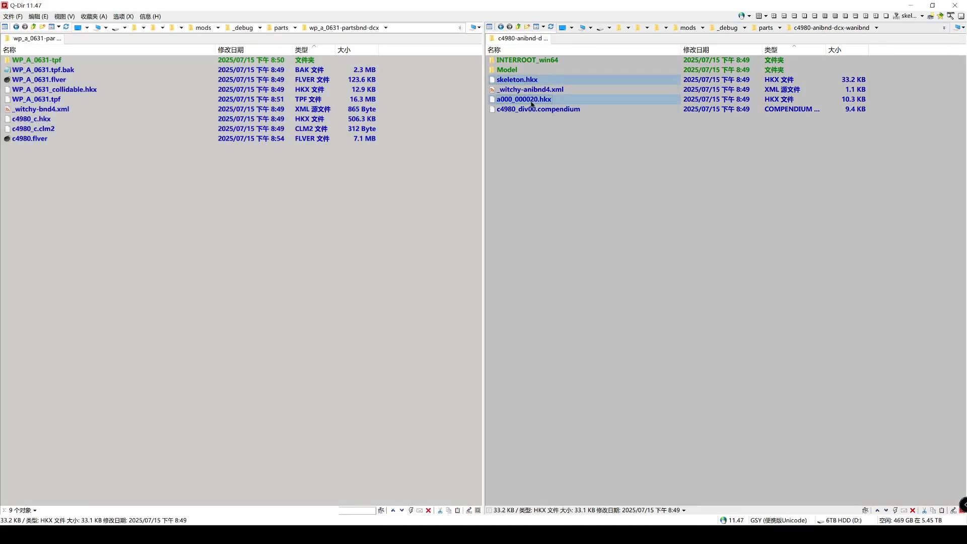
{"action": "left_click_drag", "start_coordinate": [195, 188], "coordinate": [46, 135]}
{"action": "left_click", "coordinate": [44, 131]}
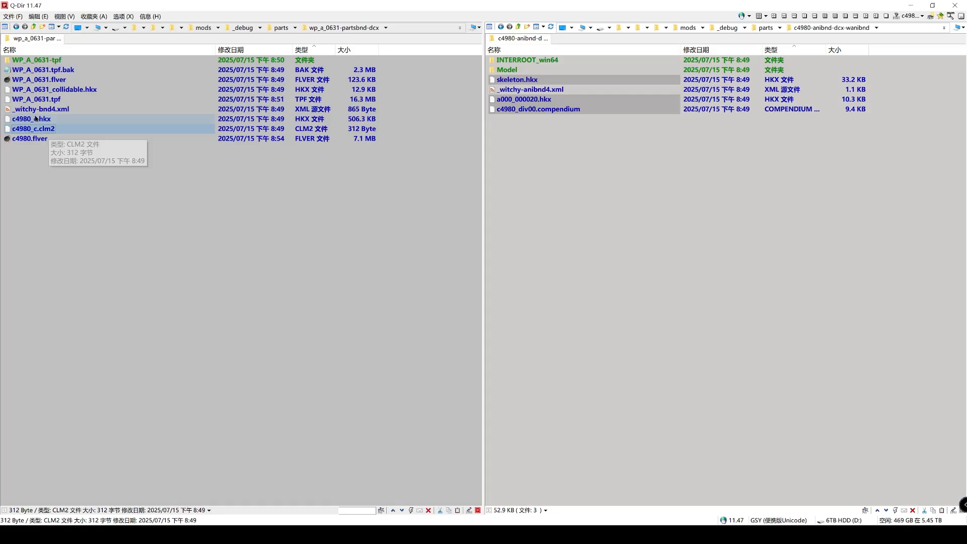
{"action": "left_click", "coordinate": [44, 122]}
{"action": "left_click_drag", "start_coordinate": [143, 191], "coordinate": [26, 119]}
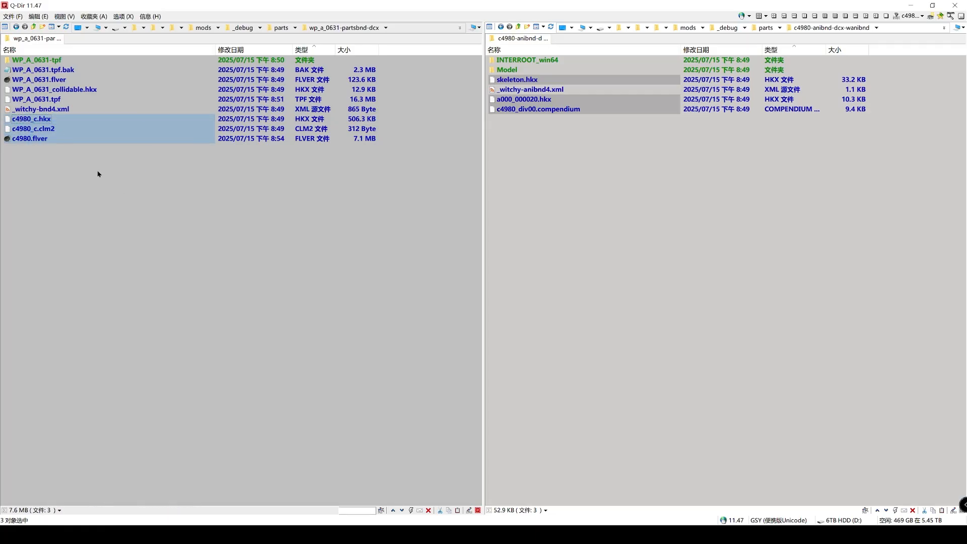
{"action": "left_click_drag", "start_coordinate": [177, 165], "coordinate": [37, 157]}
- Rename c4980.flver as WP_A_0631_1.flver, based on the WP_A_0631.flver name, and copy the new base name
{"action": "left_click", "coordinate": [17, 81]}
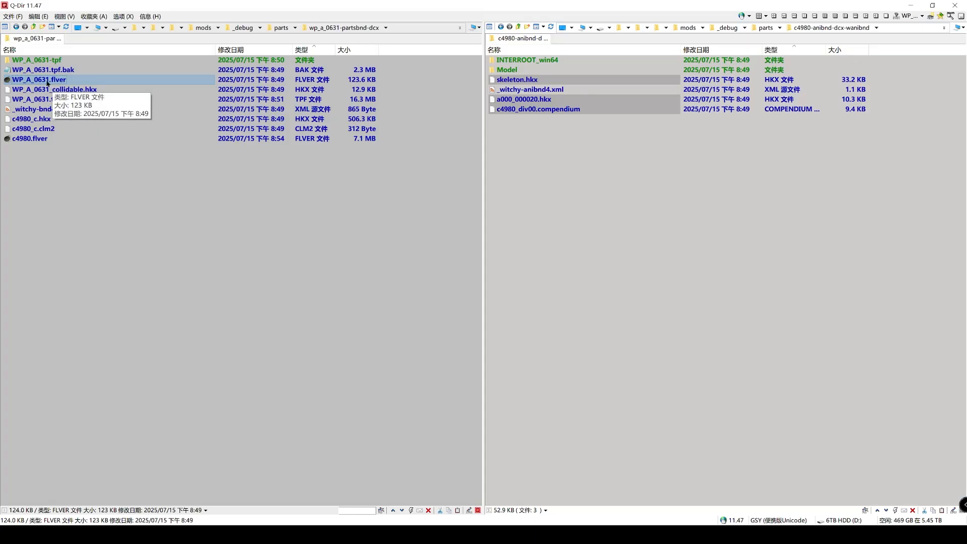
{"action": "left_click", "coordinate": [54, 143]}
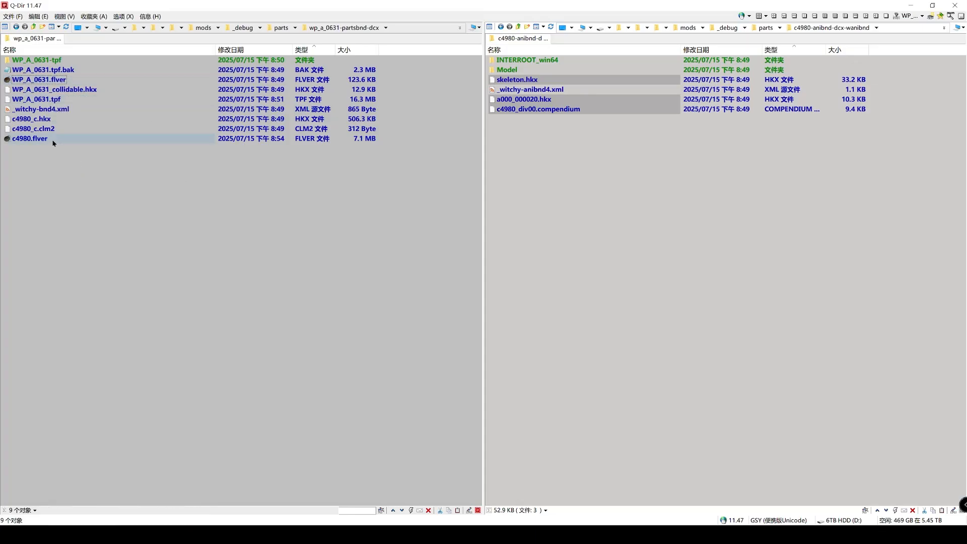
{"action": "left_click", "coordinate": [54, 143]}
{"action": "key", "text": "F2"}
{"action": "type", "text": "WP_A_0631"}
{"action": "type", "text": "_1"}
{"action": "key", "text": "shift+Home"}
{"action": "key", "text": "ctrl+c"}
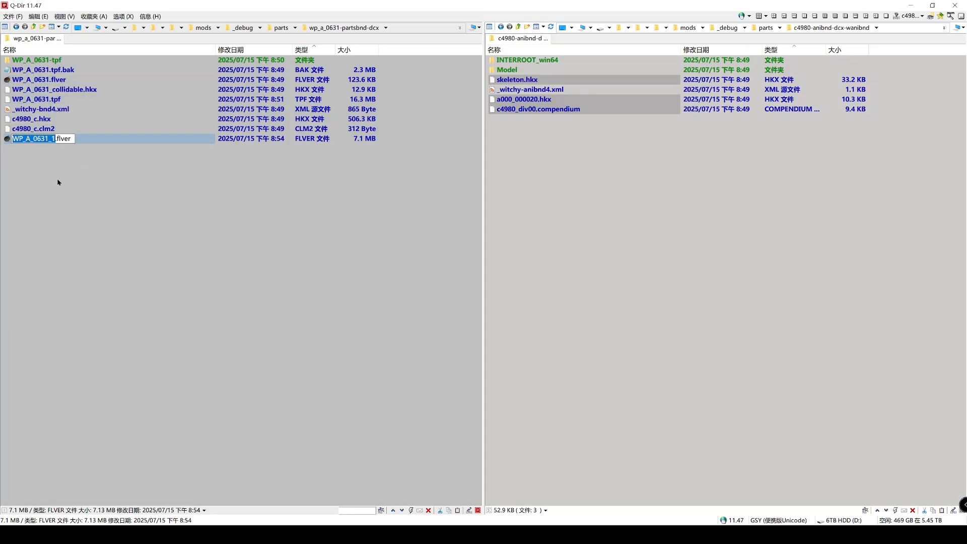
- Rename c4980_c.hkx as WP_A_0631_1_c.hkx and c4980_c.clm2 as WP_A_0631_1_c.clm2
{"action": "key", "text": "Tab"}
{"action": "key", "text": "shift+Left"}
{"action": "key", "text": "shift+Left"}
{"action": "key", "text": "ctrl+v"}
{"action": "key", "text": "Tab"}
{"action": "key", "text": "shift+Left"}
{"action": "key", "text": "shift+Left"}
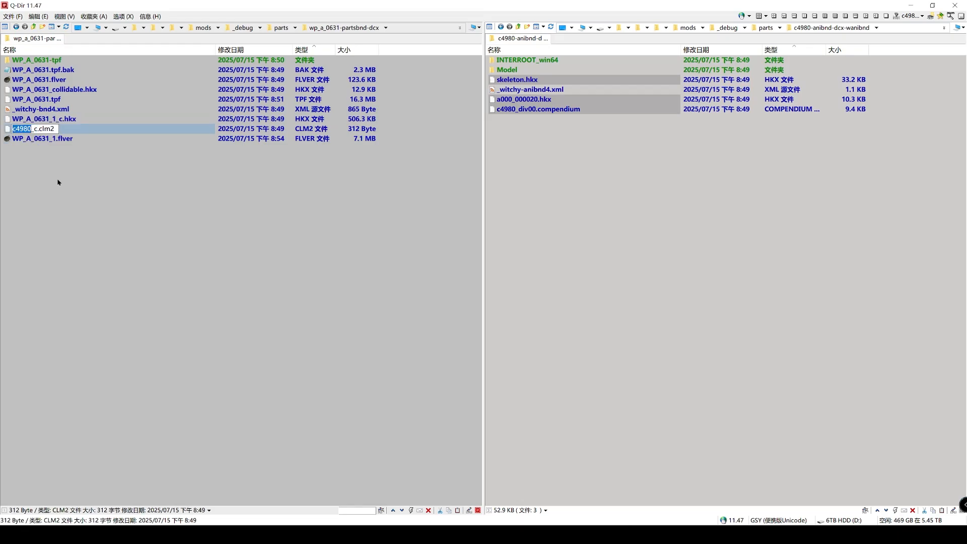
{"action": "key", "text": "ctrl+v"}
{"action": "left_click_drag", "start_coordinate": [128, 174], "coordinate": [43, 115]}
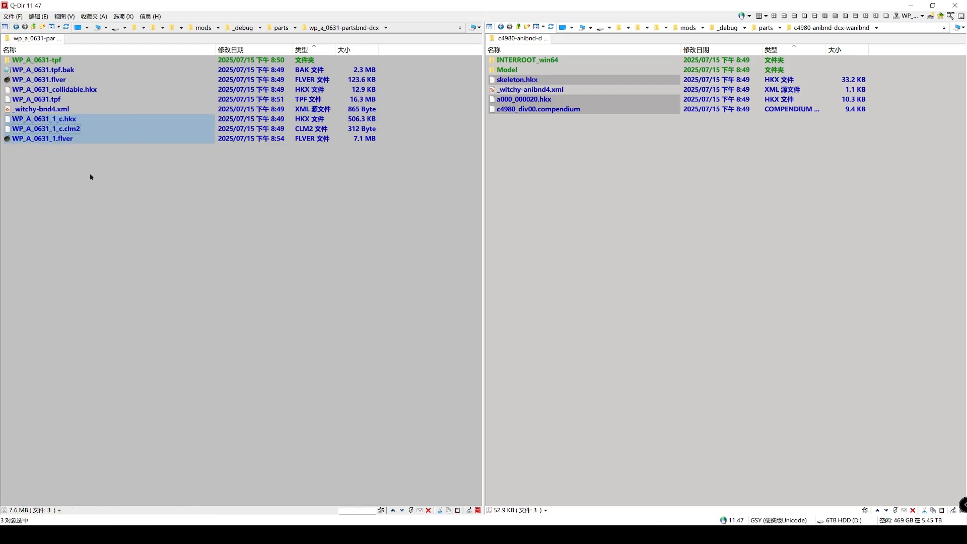
{"action": "left_click", "coordinate": [91, 177]}
- Create an anibnd folder in wp_a_0631-partsbnd-dcx and copy skeleton.hkx, a000_000020.hkx and c4980_div00.compendium into it
{"action": "left_click", "coordinate": [43, 27]}
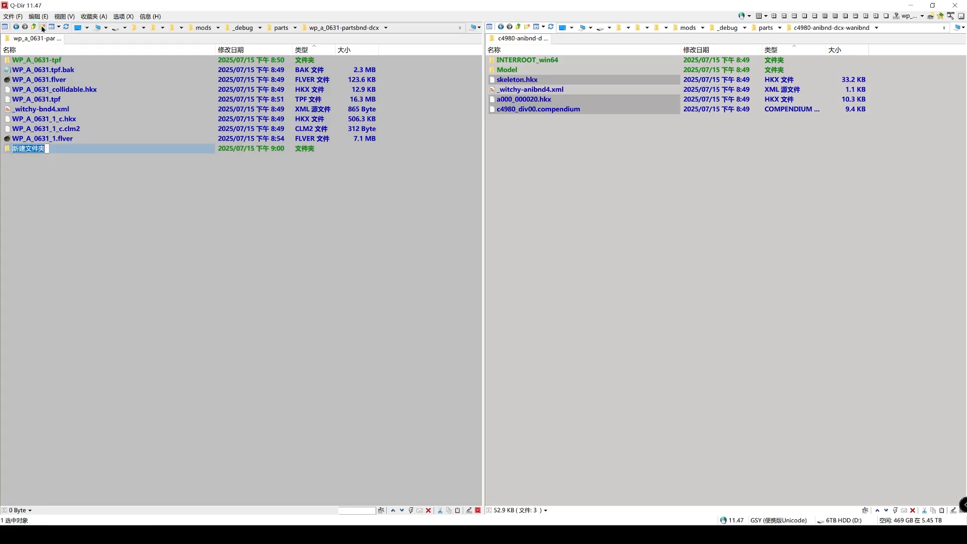
{"action": "type", "text": "anibnd"}
{"action": "key", "text": "Return"}
{"action": "double_click", "coordinate": [47, 147]}
{"action": "left_click_drag", "start_coordinate": [599, 163], "coordinate": [186, 132]}
{"action": "left_click", "coordinate": [500, 79], "text": "ctrl"}
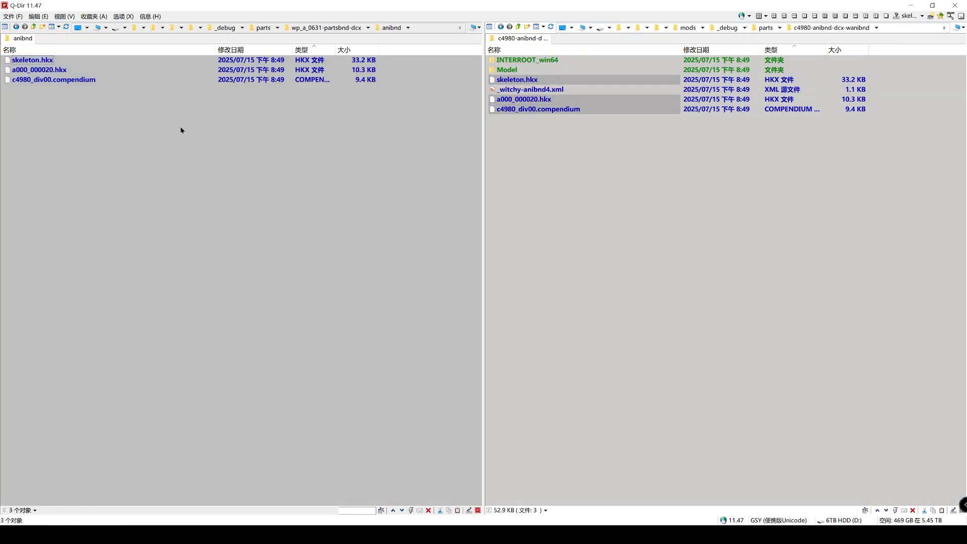
- Rename c4980_div00.compendium in the anibnd folder as WP_A_0631_1.compendium, reusing the copied base name from the clipboard history
{"action": "left_click", "coordinate": [32, 81]}
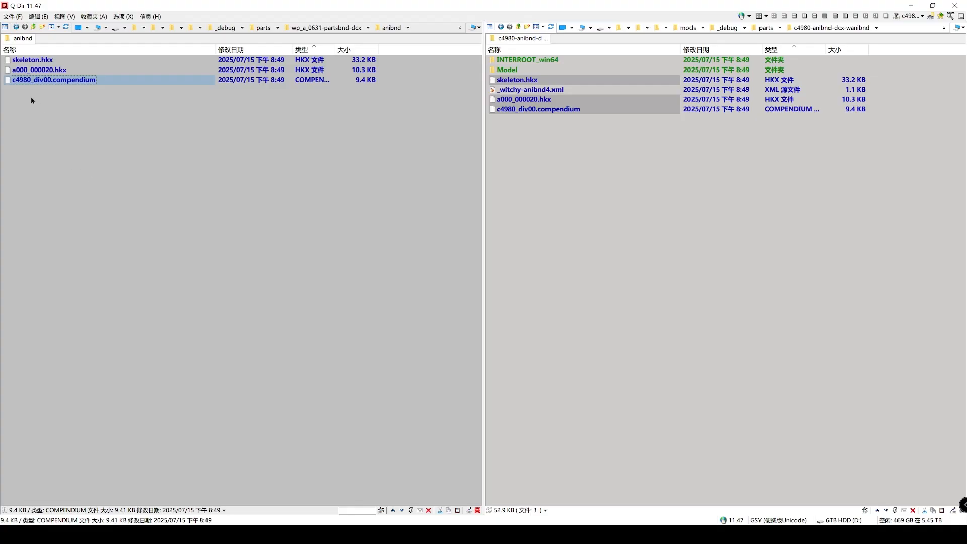
{"action": "key", "text": "F2"}
{"action": "key", "text": "ctrl+grave"}
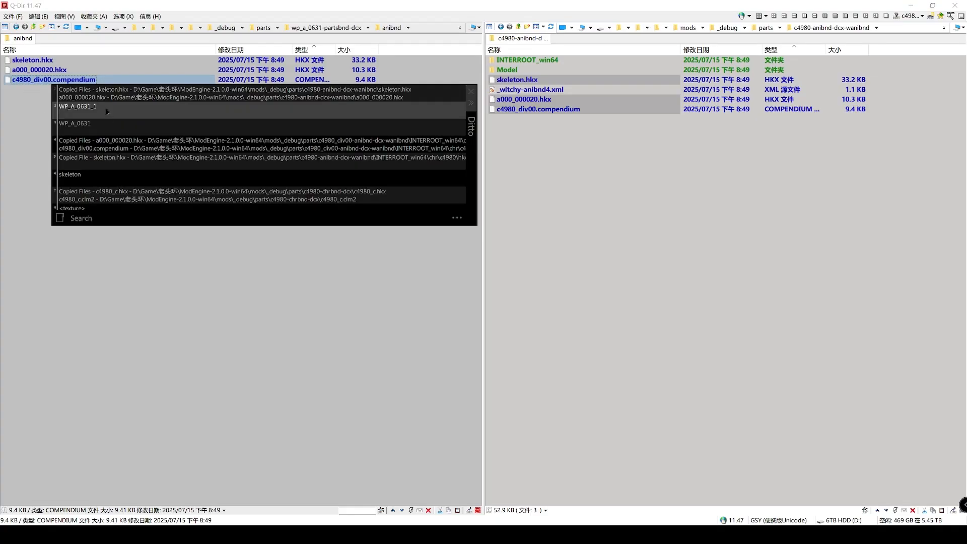
{"action": "double_click", "coordinate": [56, 111]}
{"action": "key", "text": "F2"}
{"action": "key", "text": "ctrl+v"}
{"action": "left_click", "coordinate": [76, 128]}
{"action": "left_click", "coordinate": [57, 82]}
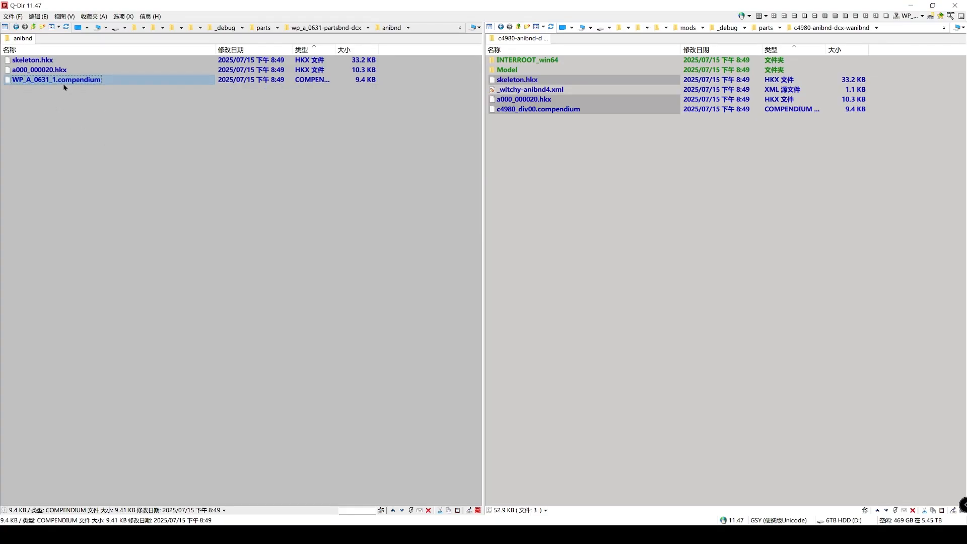
- Rename a000_000020.hkx in the anibnd folder as a000_000000.hkx
{"action": "left_click", "coordinate": [36, 72]}
{"action": "key", "text": "F2"}
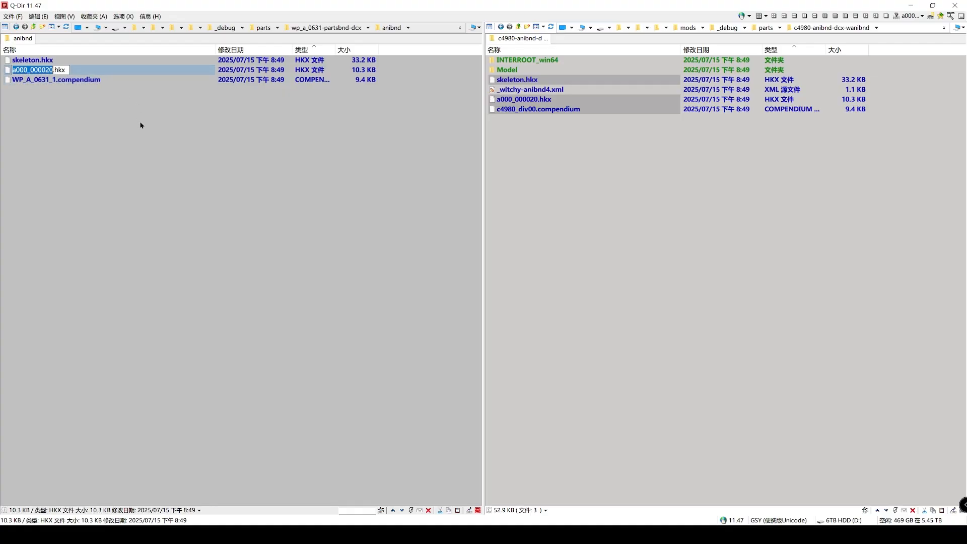
{"action": "key", "text": "Right"}
{"action": "key", "text": "Left"}
{"action": "key", "text": "shift+Left"}
{"action": "key", "text": "Return"}
- Examine the anibnd folder's _witchy-anibnd4.xml in Visual Studio Code, checking the IDs and paths of the skeleton and compendium entries
{"action": "left_click_drag", "start_coordinate": [610, 321], "coordinate": [508, 58]}
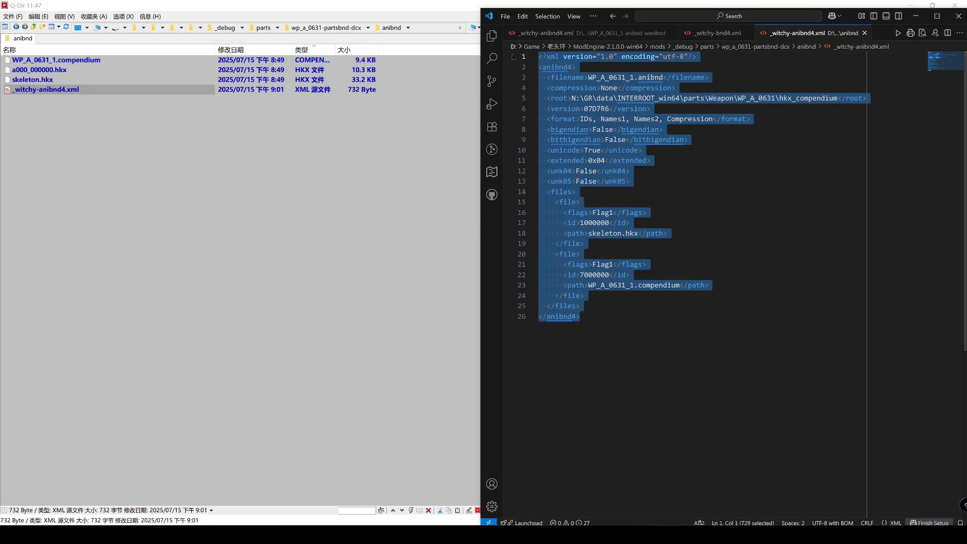
{"action": "left_click", "coordinate": [620, 340]}
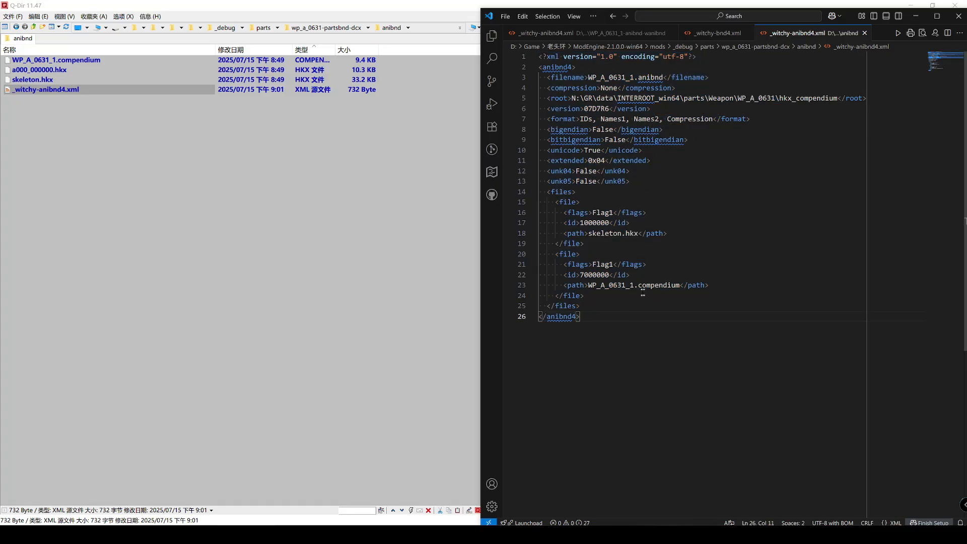
{"action": "left_click_drag", "start_coordinate": [592, 286], "coordinate": [679, 287]}
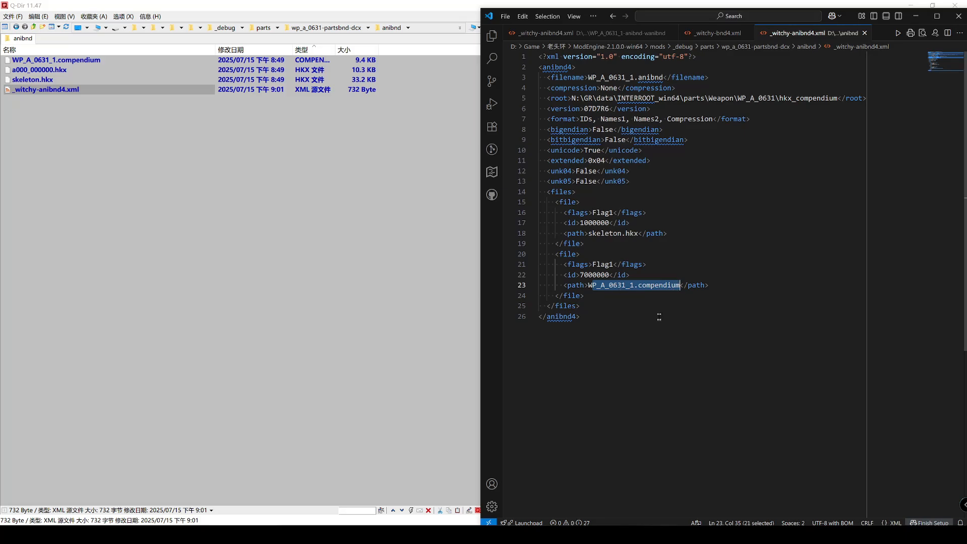
{"action": "left_click", "coordinate": [612, 296]}
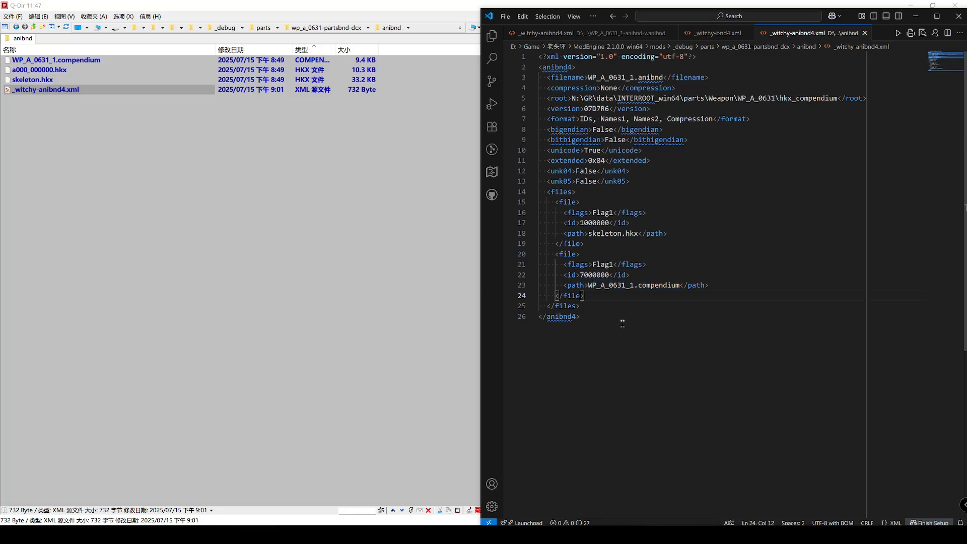
{"action": "left_click_drag", "start_coordinate": [623, 324], "coordinate": [508, 50]}
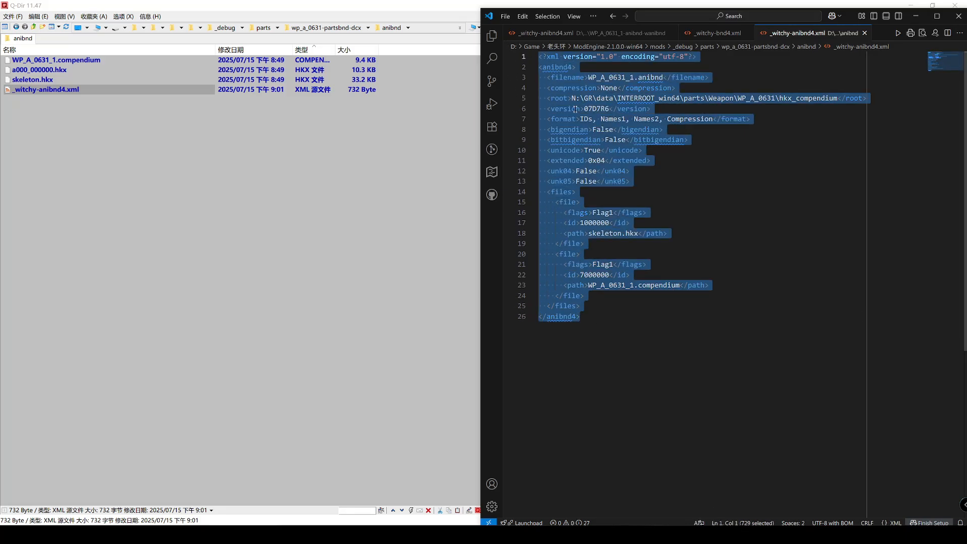
{"action": "left_click", "coordinate": [609, 233]}
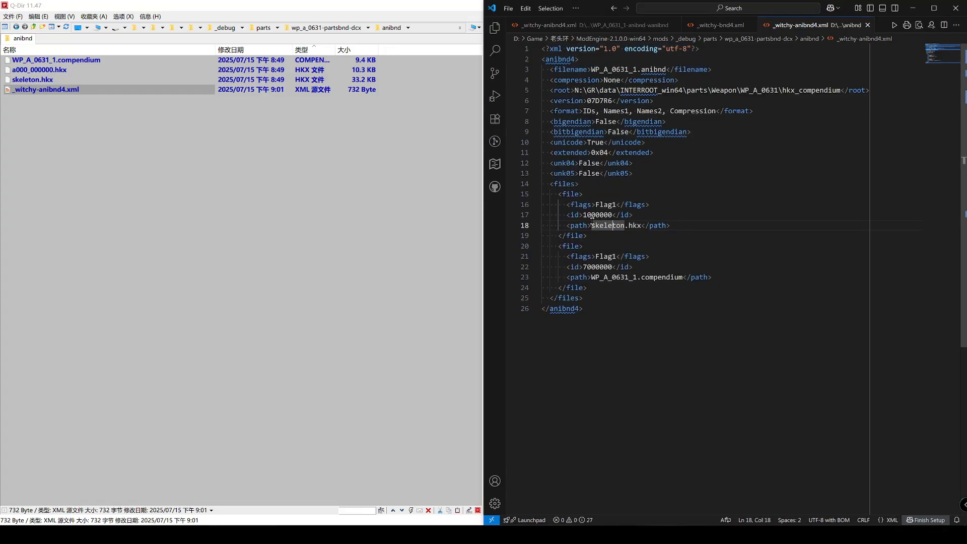
{"action": "double_click", "coordinate": [600, 215]}
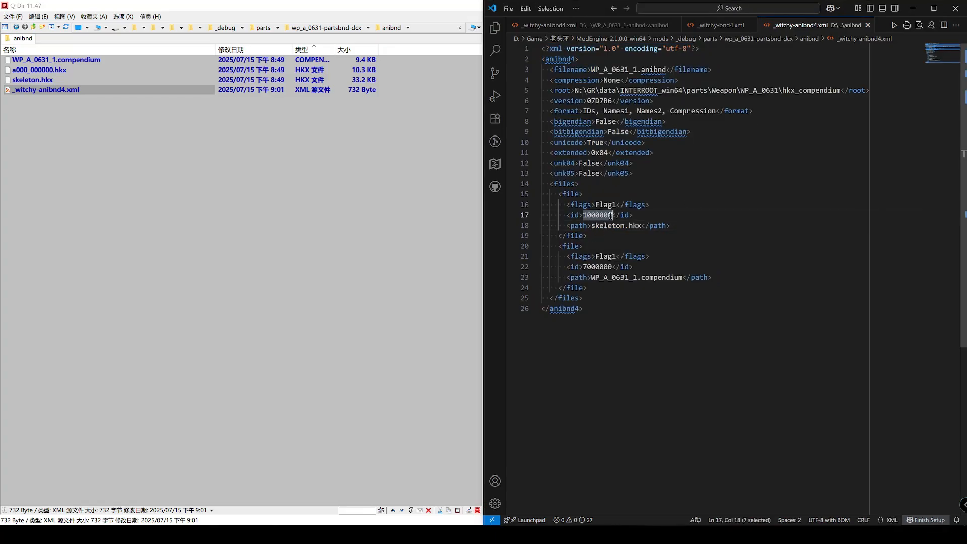
{"action": "left_click", "coordinate": [609, 235]}
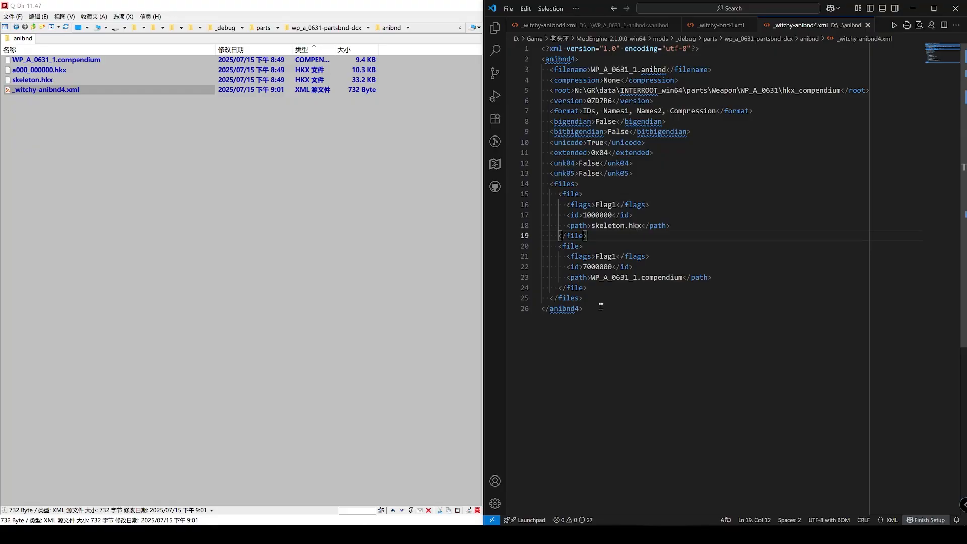
{"action": "left_click_drag", "start_coordinate": [622, 289], "coordinate": [524, 247]}
{"action": "left_click", "coordinate": [604, 288]}
{"action": "left_click", "coordinate": [603, 267]}
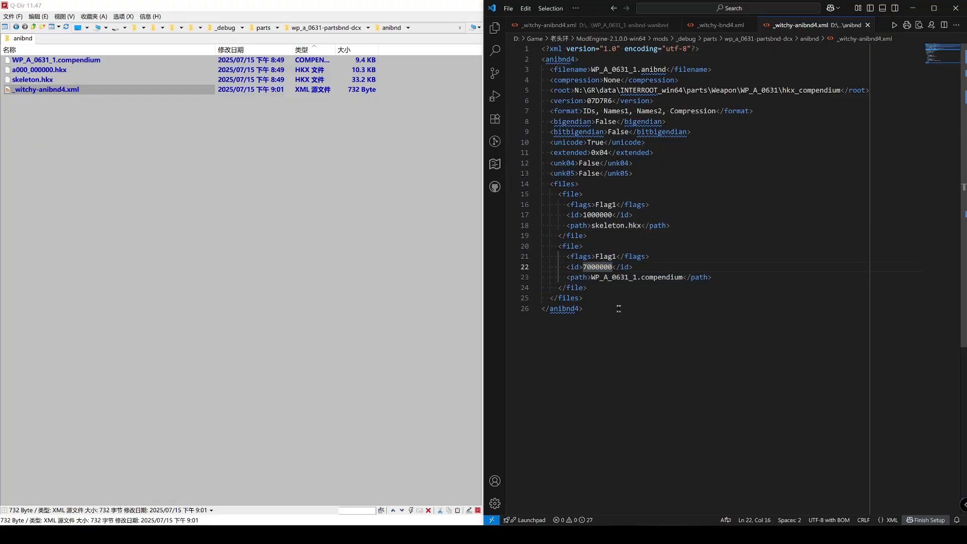
{"action": "left_click_drag", "start_coordinate": [602, 288], "coordinate": [537, 261]}
{"action": "left_click", "coordinate": [584, 319]}
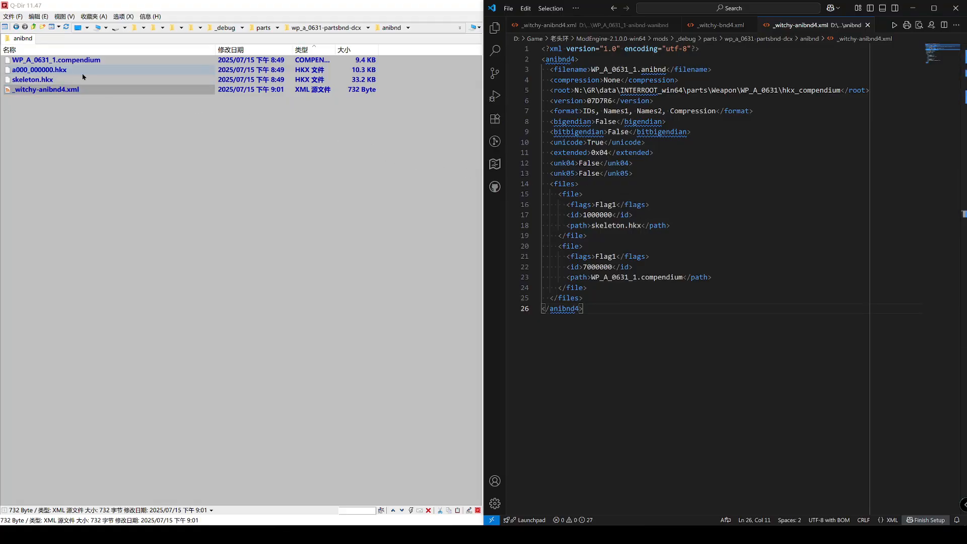
- Return to the wp_a_0631-partsbnd-dcx folder in Q-Dir and repack its anibnd folder with WitchyBND
{"action": "left_click", "coordinate": [376, 217]}
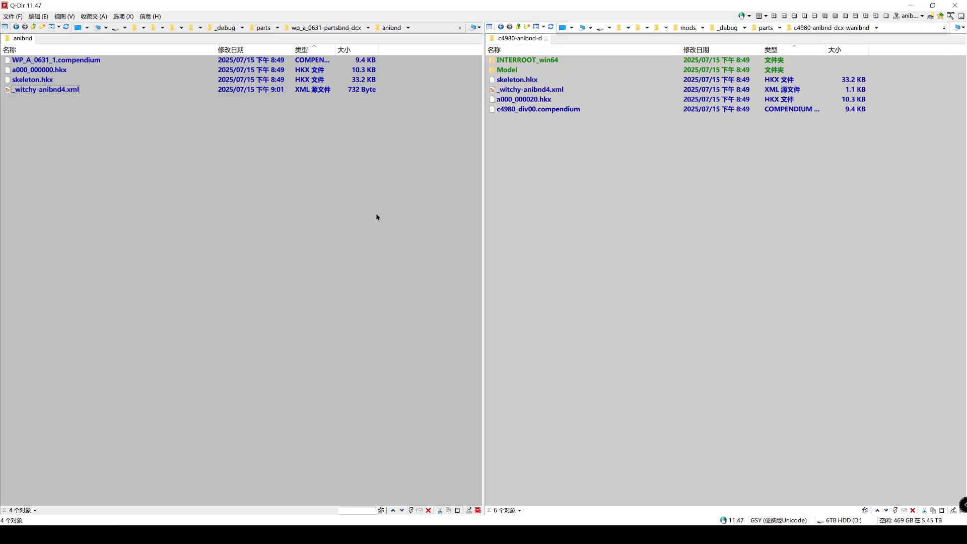
{"action": "left_click", "coordinate": [332, 27]}
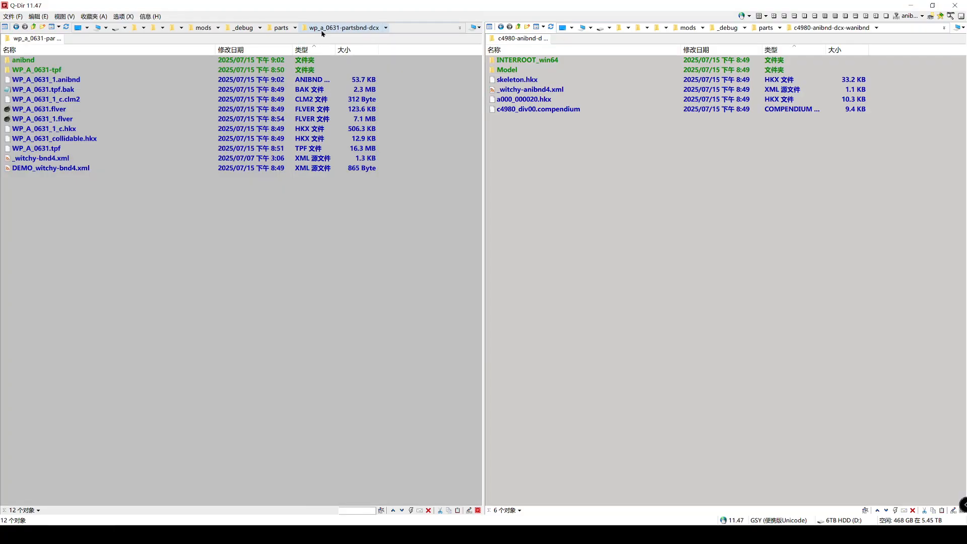
{"action": "right_click", "coordinate": [32, 61]}
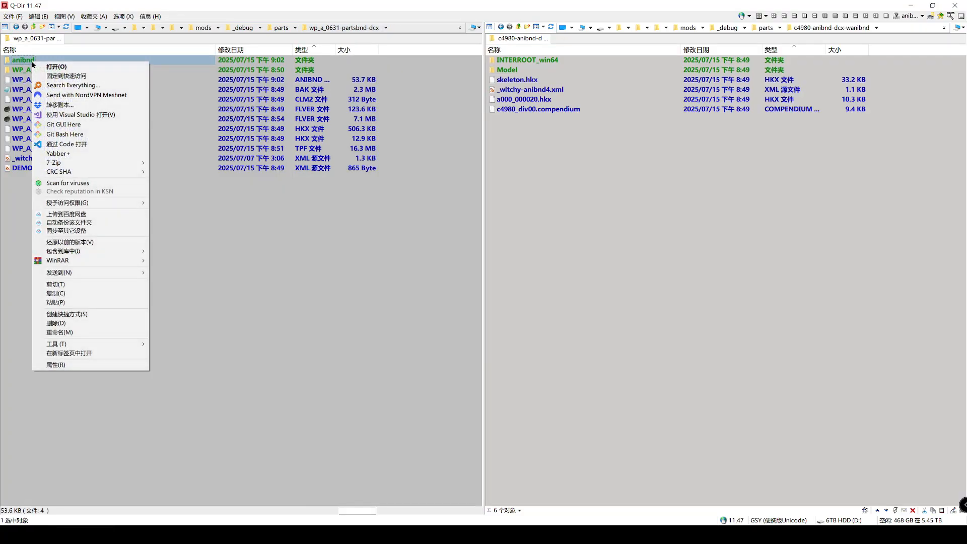
{"action": "mouse_move", "coordinate": [65, 272]}
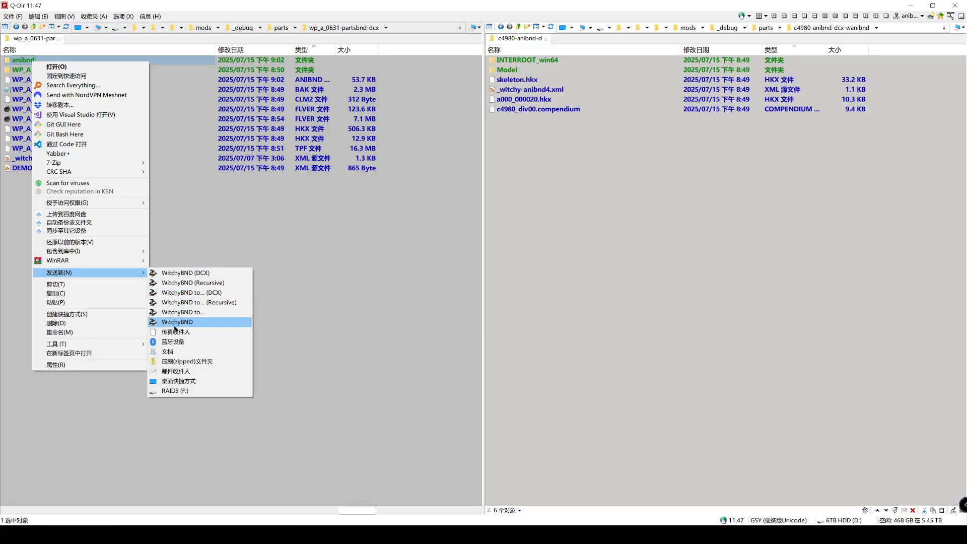
{"action": "left_click", "coordinate": [175, 325]}
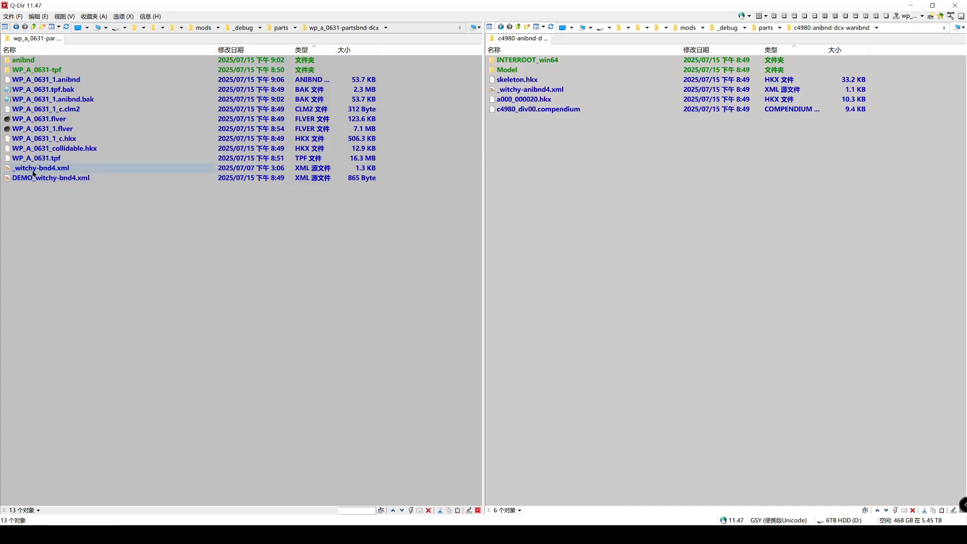
- Open _witchy-bnd4.xml from the wp_a_0631-partsbnd-dcx folder in Visual Studio Code and examine the ID and path of the WP_A_0631.tpf entry
{"action": "left_click", "coordinate": [47, 169]}
{"action": "key", "text": "alt+Tab"}
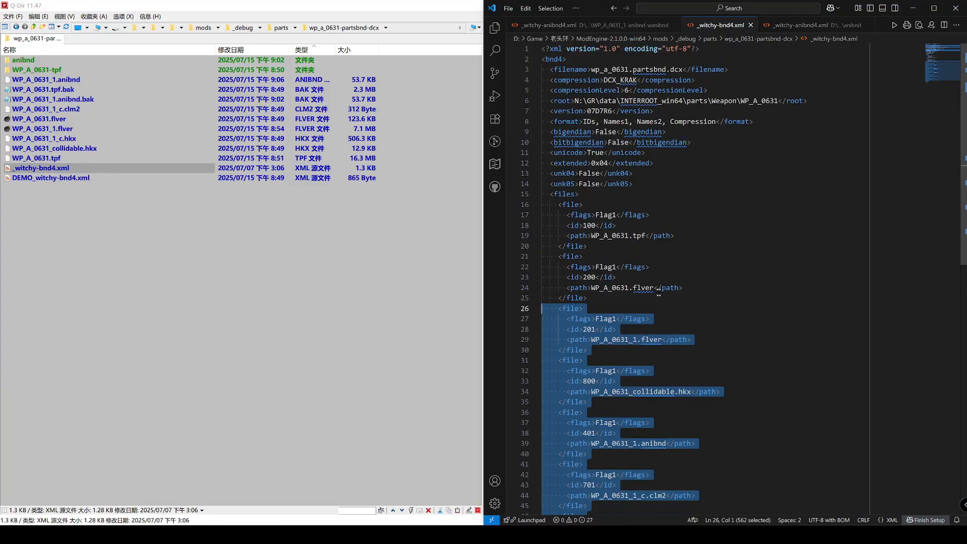
{"action": "scroll", "coordinate": [650, 383], "scroll_direction": "down", "scroll_amount": 3}
{"action": "left_click", "coordinate": [703, 358]}
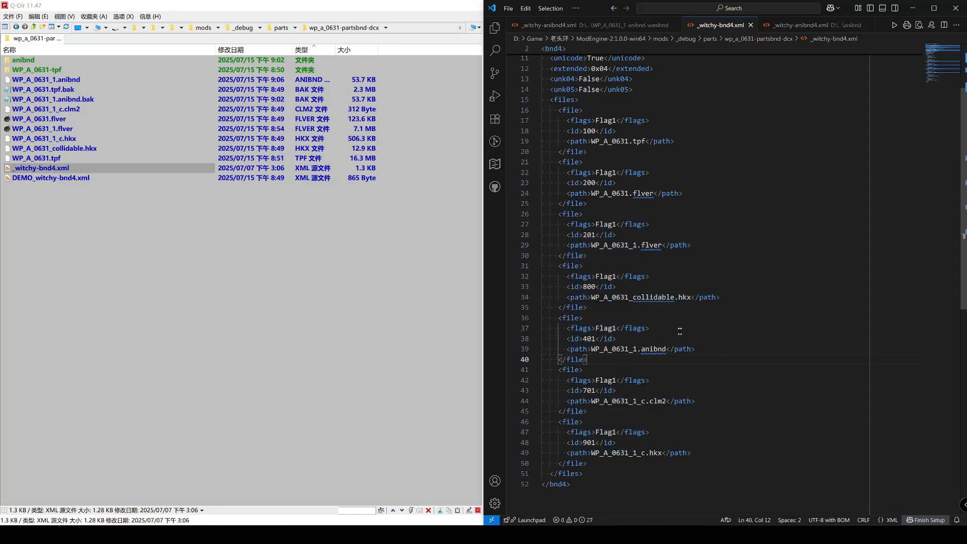
{"action": "scroll", "coordinate": [680, 331], "scroll_direction": "up", "scroll_amount": 3}
{"action": "scroll", "coordinate": [690, 309], "scroll_direction": "down", "scroll_amount": 3}
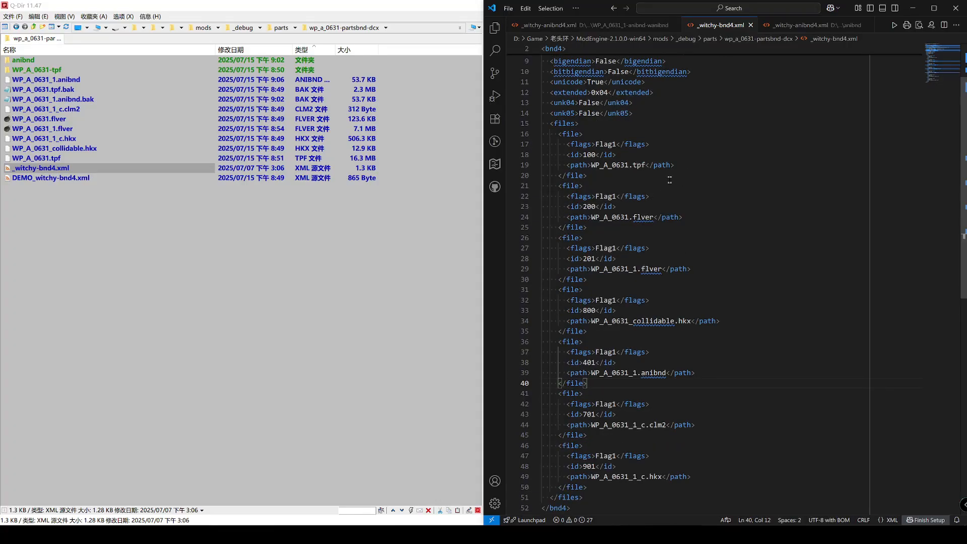
{"action": "scroll", "coordinate": [668, 180], "scroll_direction": "down", "scroll_amount": 1}
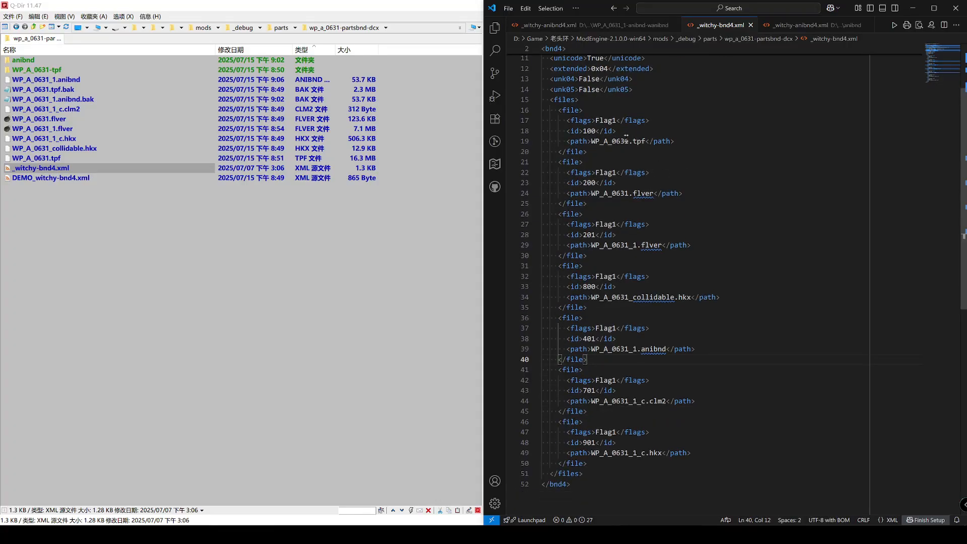
{"action": "left_click_drag", "start_coordinate": [609, 150], "coordinate": [520, 126]}
{"action": "scroll", "coordinate": [660, 200], "scroll_direction": "up", "scroll_amount": 2}
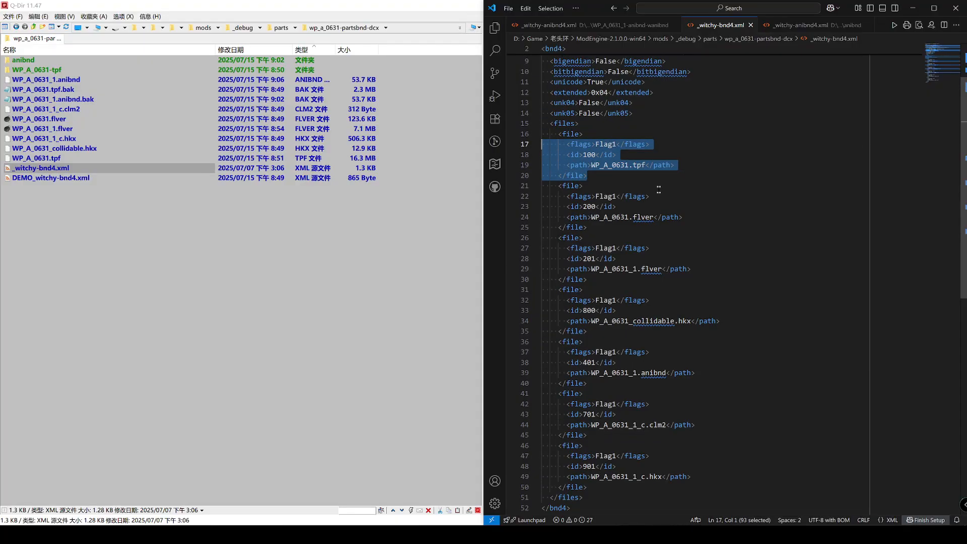
{"action": "left_click", "coordinate": [596, 177]}
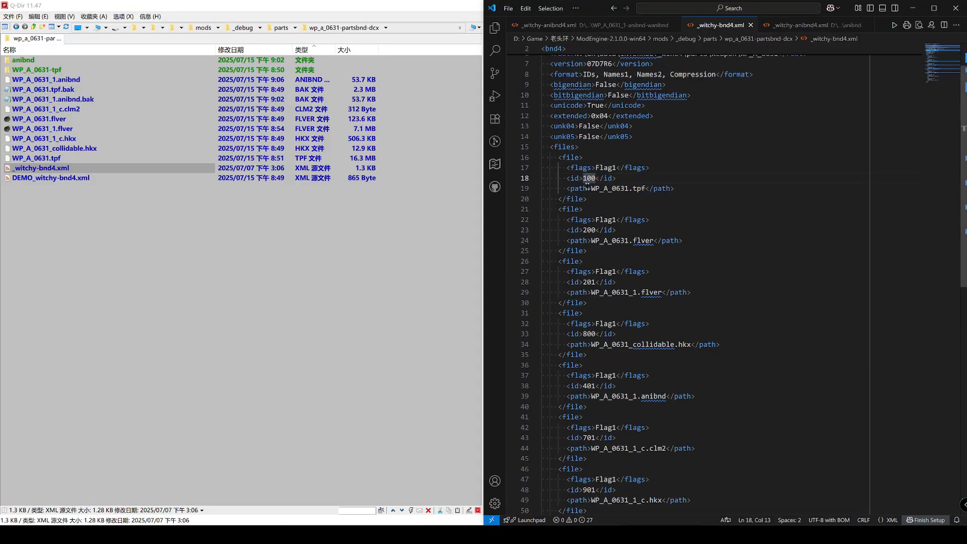
{"action": "left_click_drag", "start_coordinate": [587, 199], "coordinate": [533, 168]}
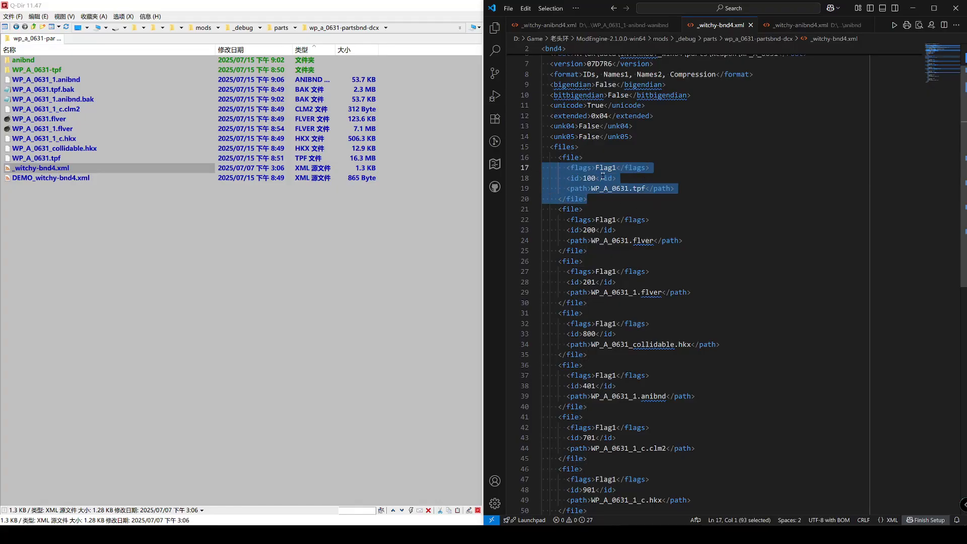
{"action": "scroll", "coordinate": [588, 178], "scroll_direction": "down", "scroll_amount": 3}
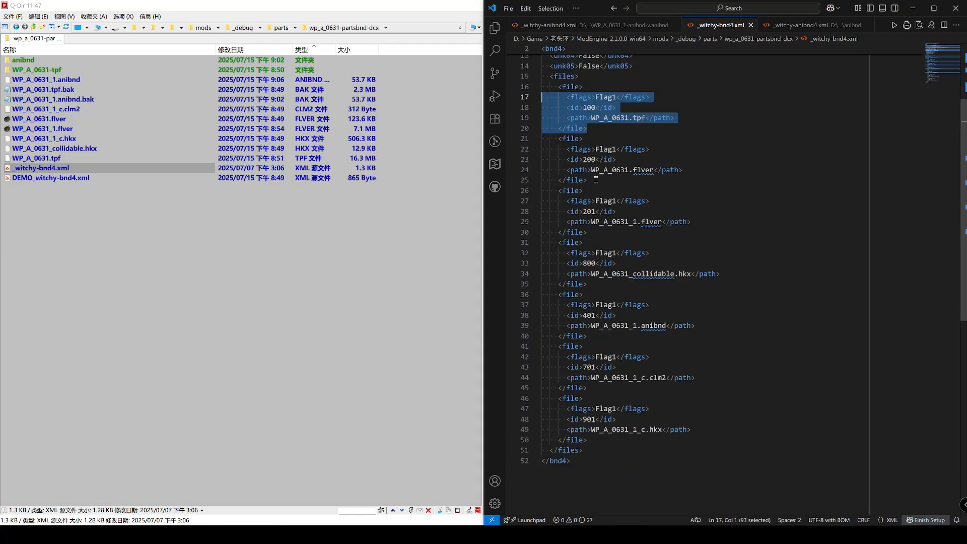
- Check the IDs and paths of the WP_A_0631.flver, WP_A_0631_1.flver and WP_A_0631_collidable.hkx entries in _witchy-bnd4.xml
{"action": "left_click_drag", "start_coordinate": [587, 180], "coordinate": [511, 145]}
{"action": "scroll", "coordinate": [660, 200], "scroll_direction": "down", "scroll_amount": 1}
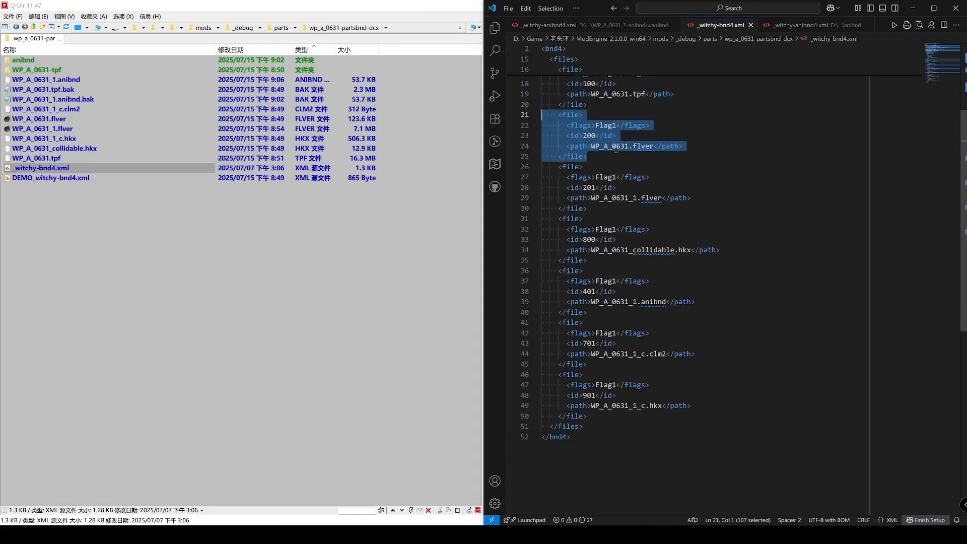
{"action": "left_click", "coordinate": [584, 136]}
{"action": "double_click", "coordinate": [584, 136]}
{"action": "left_click_drag", "start_coordinate": [587, 208], "coordinate": [522, 170]}
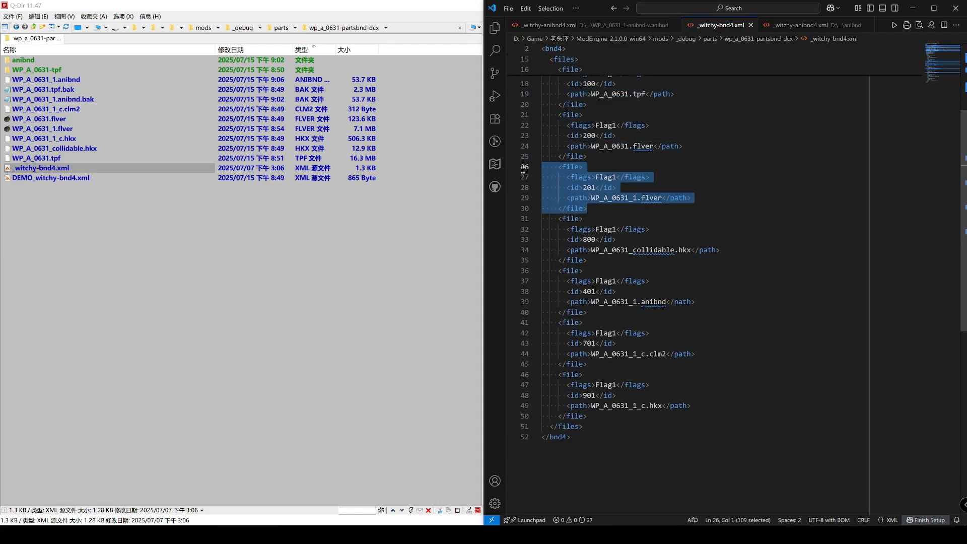
{"action": "left_click", "coordinate": [594, 187]}
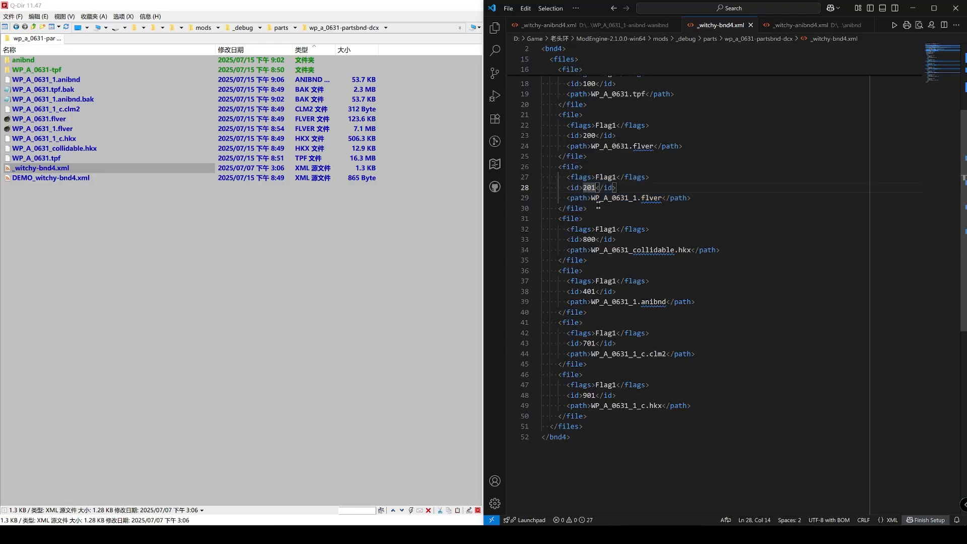
{"action": "scroll", "coordinate": [590, 201], "scroll_direction": "down", "scroll_amount": 1}
{"action": "left_click_drag", "start_coordinate": [588, 237], "coordinate": [533, 195]}
{"action": "scroll", "coordinate": [604, 206], "scroll_direction": "down", "scroll_amount": 1}
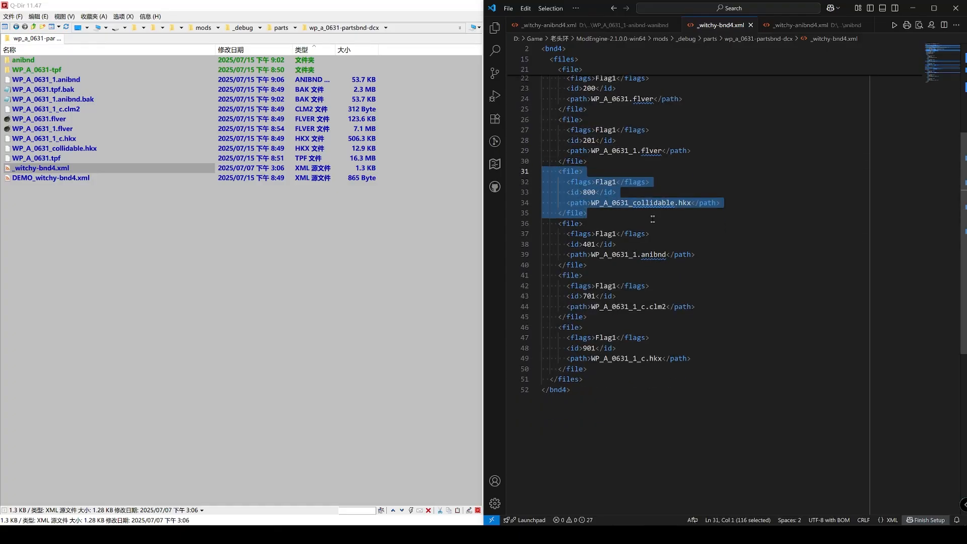
{"action": "left_click", "coordinate": [587, 192]}
- Check the IDs and paths of the WP_A_0631_1.anibnd, WP_A_0631_1_c.clm2 and WP_A_0631_1_c.hkx entries, and review the whole file list
{"action": "left_click_drag", "start_coordinate": [586, 265], "coordinate": [528, 223]}
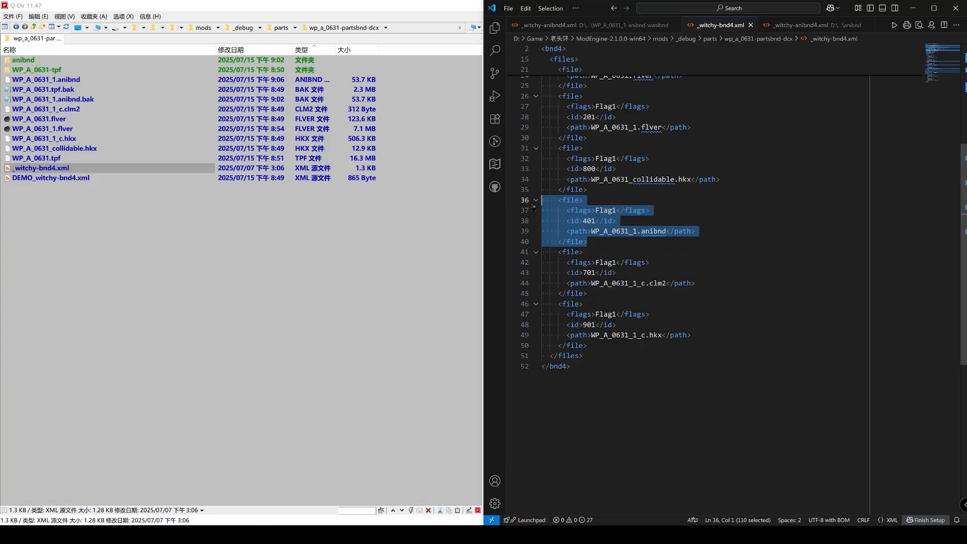
{"action": "left_click", "coordinate": [595, 254]}
{"action": "double_click", "coordinate": [592, 244]}
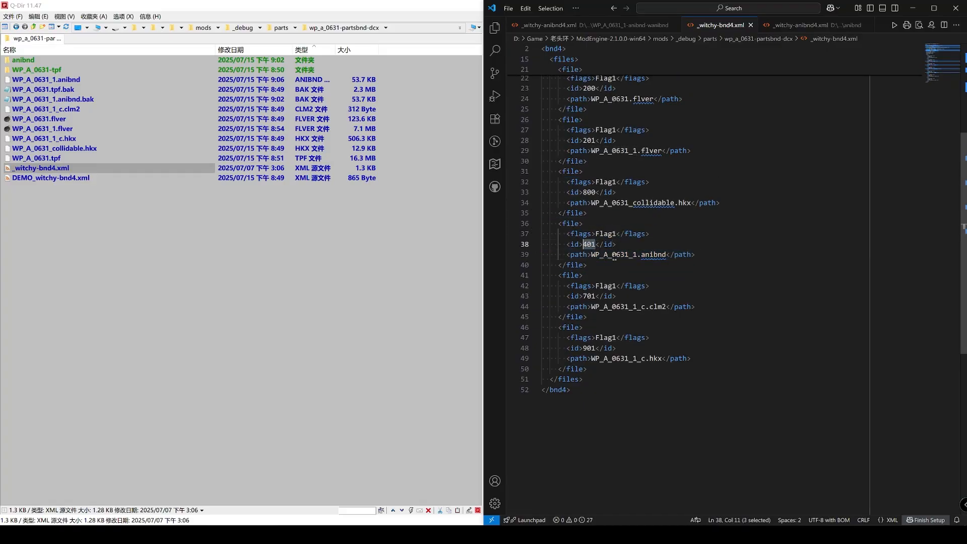
{"action": "scroll", "coordinate": [603, 282], "scroll_direction": "down", "scroll_amount": 1}
{"action": "left_click_drag", "start_coordinate": [588, 293], "coordinate": [530, 254]}
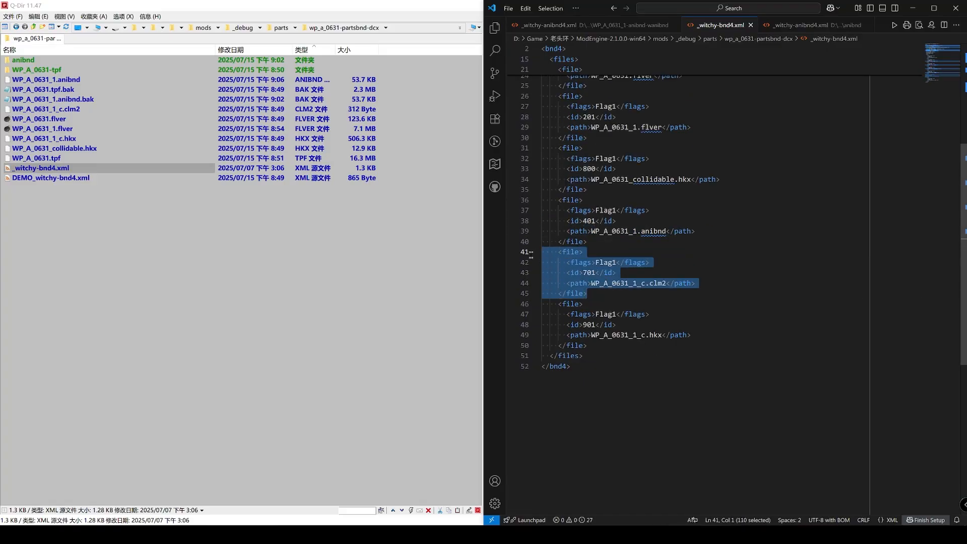
{"action": "scroll", "coordinate": [586, 267], "scroll_direction": "down", "scroll_amount": 1}
{"action": "double_click", "coordinate": [589, 249]}
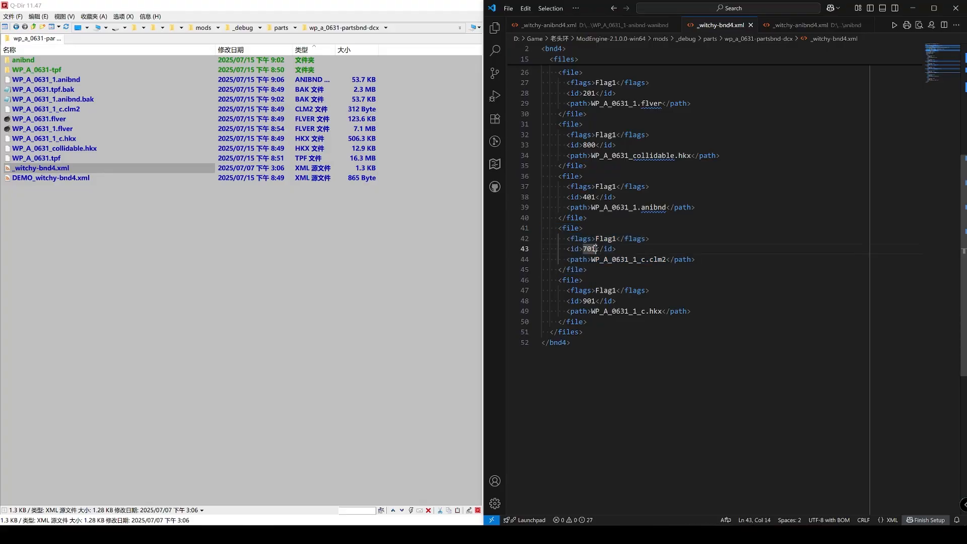
{"action": "scroll", "coordinate": [592, 222], "scroll_direction": "down", "scroll_amount": 2}
{"action": "left_click_drag", "start_coordinate": [588, 274], "coordinate": [532, 233]}
{"action": "scroll", "coordinate": [627, 262], "scroll_direction": "down", "scroll_amount": 1}
{"action": "left_click", "coordinate": [599, 252]}
{"action": "left_click", "coordinate": [603, 241]}
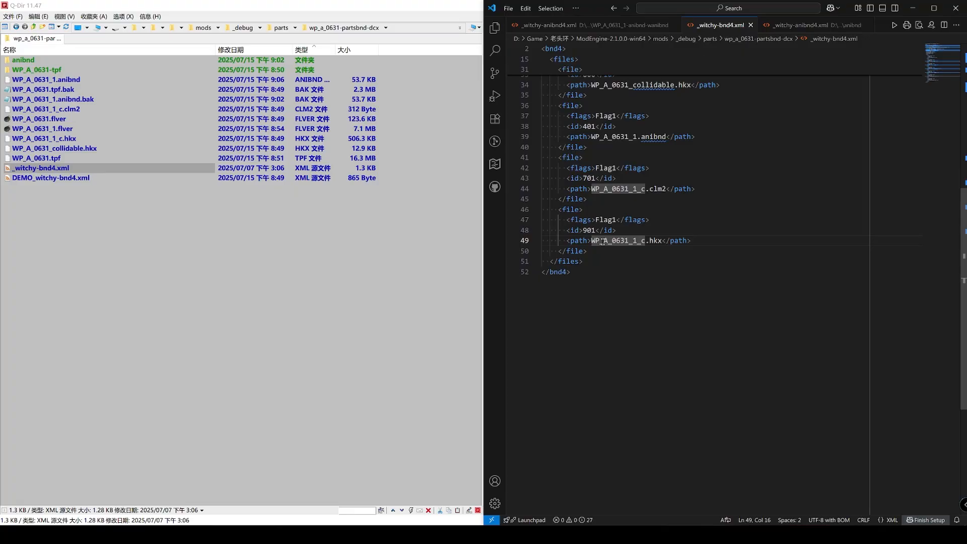
{"action": "double_click", "coordinate": [593, 230]}
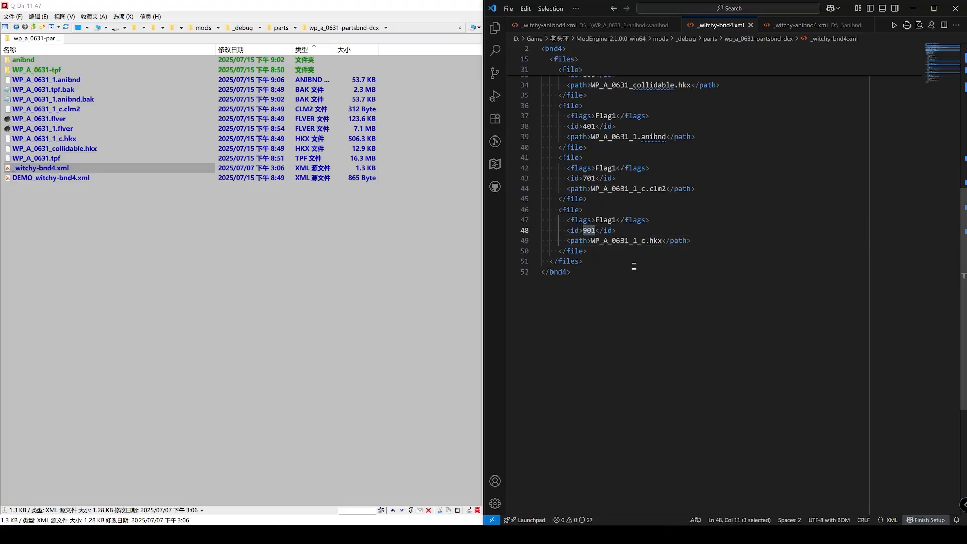
{"action": "scroll", "coordinate": [633, 267], "scroll_direction": "up", "scroll_amount": 5}
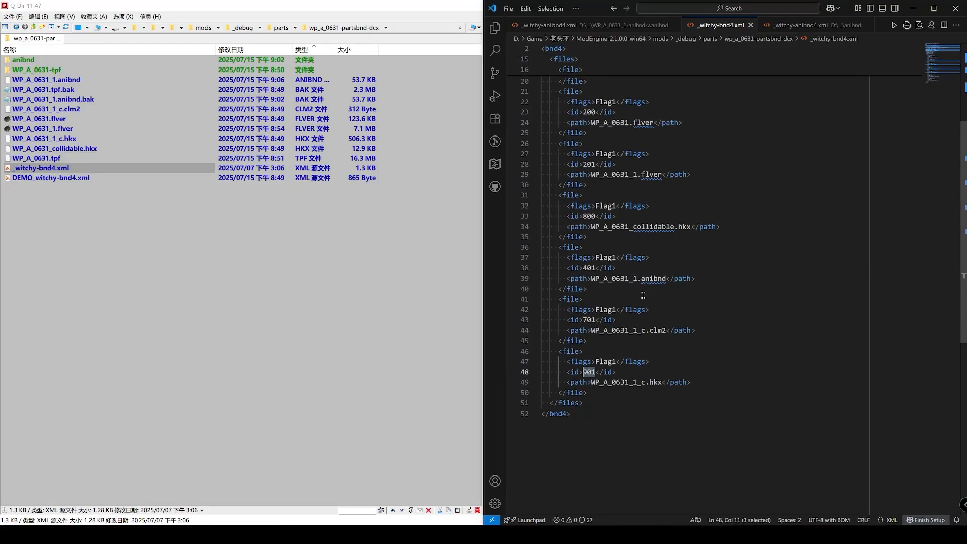
{"action": "scroll", "coordinate": [643, 294], "scroll_direction": "up", "scroll_amount": 5}
{"action": "scroll", "coordinate": [643, 294], "scroll_direction": "down", "scroll_amount": 5}
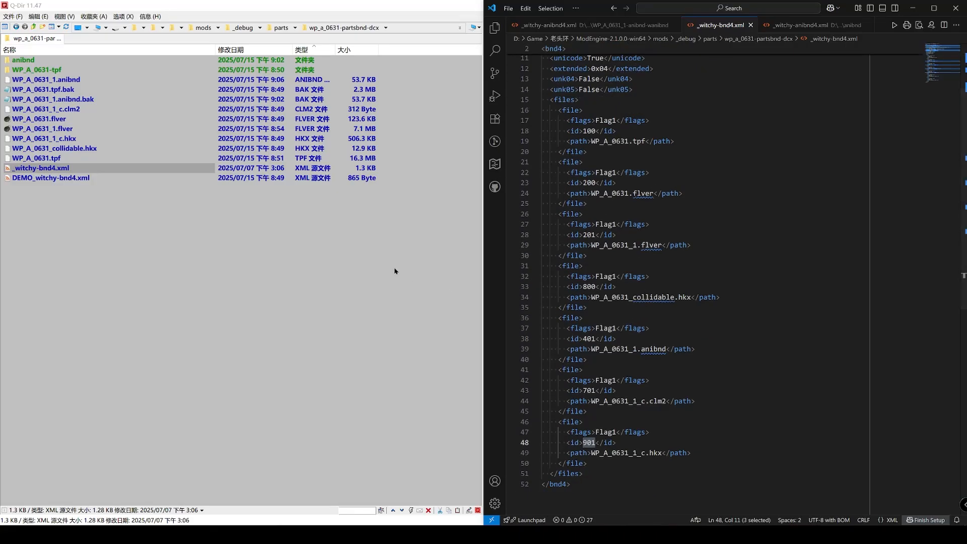
- Return to the parts folder in Q-Dir and repack the wp_a_0631-partsbnd-dcx folder with WitchyBND
{"action": "left_click", "coordinate": [361, 97]}
{"action": "left_click", "coordinate": [281, 28]}
{"action": "right_click", "coordinate": [27, 109]}
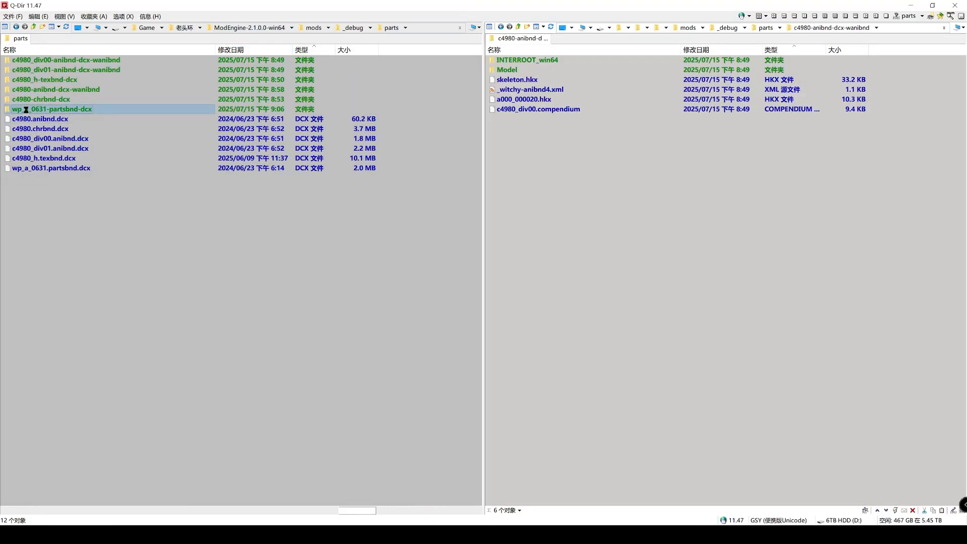
{"action": "mouse_move", "coordinate": [75, 320]}
{"action": "left_click", "coordinate": [202, 370]}
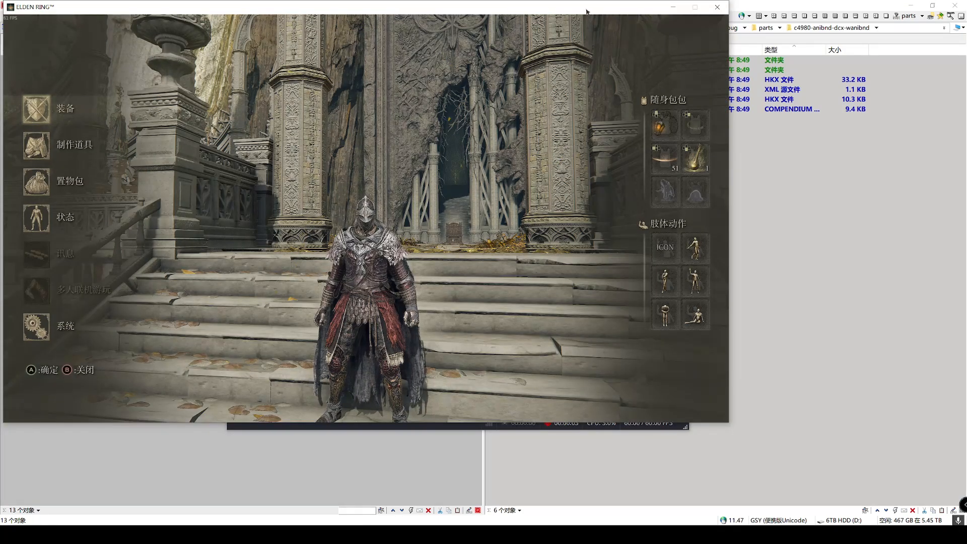
{"action": "key", "text": "Escape"}
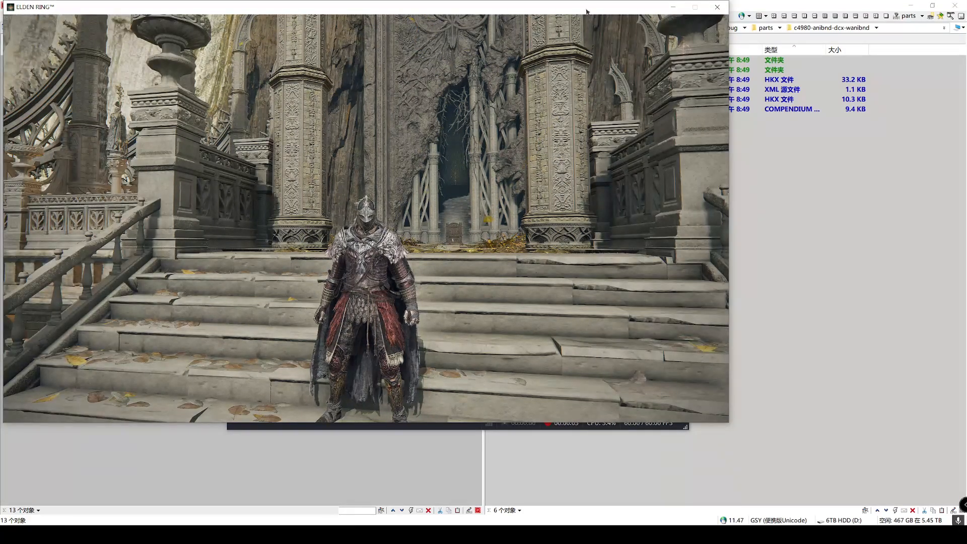
{"action": "key", "text": "Right"}
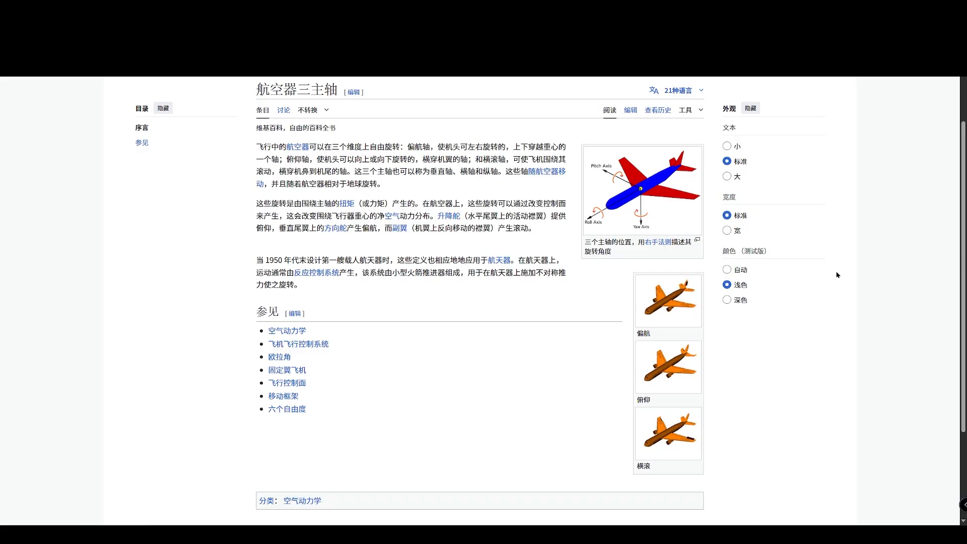
{"action": "left_click_drag", "start_coordinate": [623, 265], "coordinate": [702, 392]}
{"action": "left_click", "coordinate": [734, 395]}
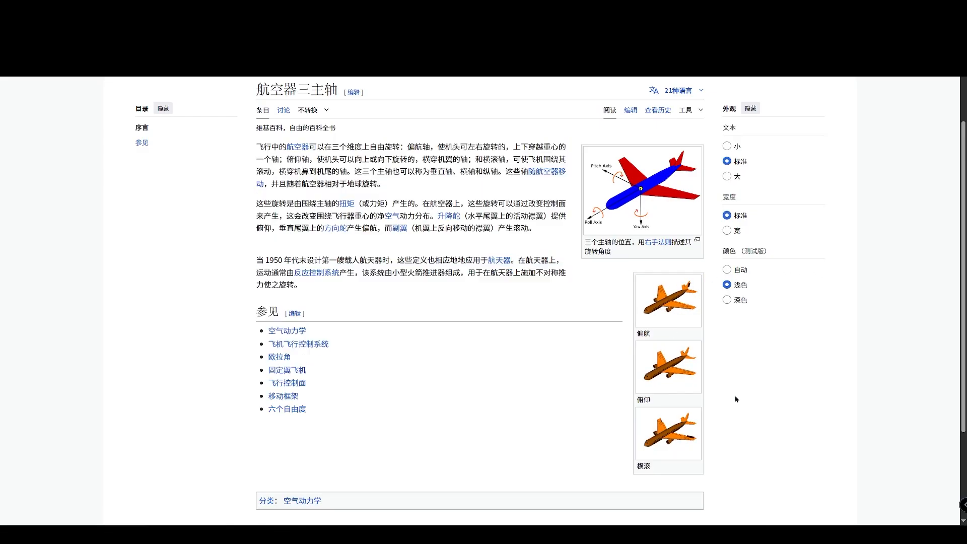
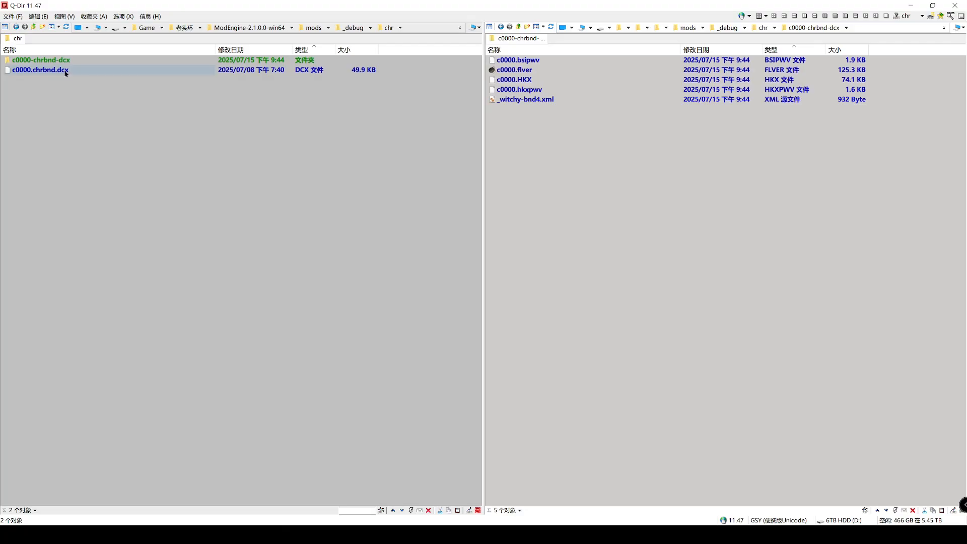
- Open c0000.flver from the c0000-chrbnd-dcx folder in FLVER Editor and examine its skeleton and dummy points in the viewer
{"action": "left_click", "coordinate": [523, 71]}
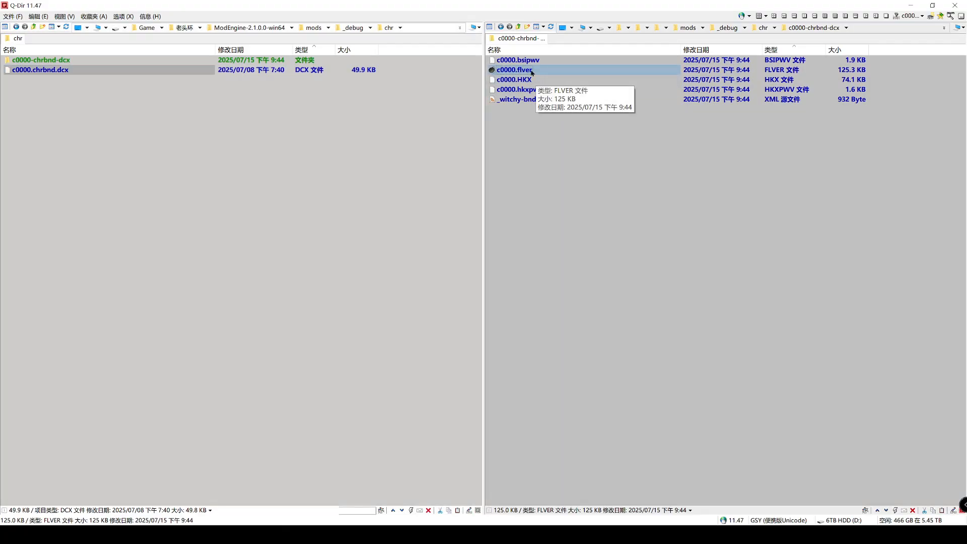
{"action": "left_click", "coordinate": [598, 534]}
{"action": "left_click", "coordinate": [604, 534]}
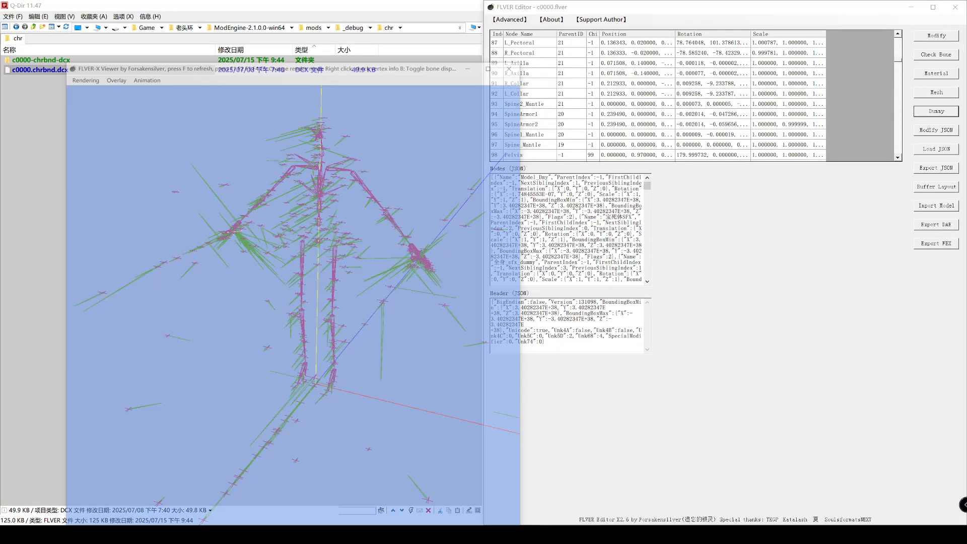
{"action": "left_click_drag", "start_coordinate": [365, 228], "coordinate": [379, 320]}
{"action": "scroll", "coordinate": [384, 325], "scroll_direction": "down", "scroll_amount": 5}
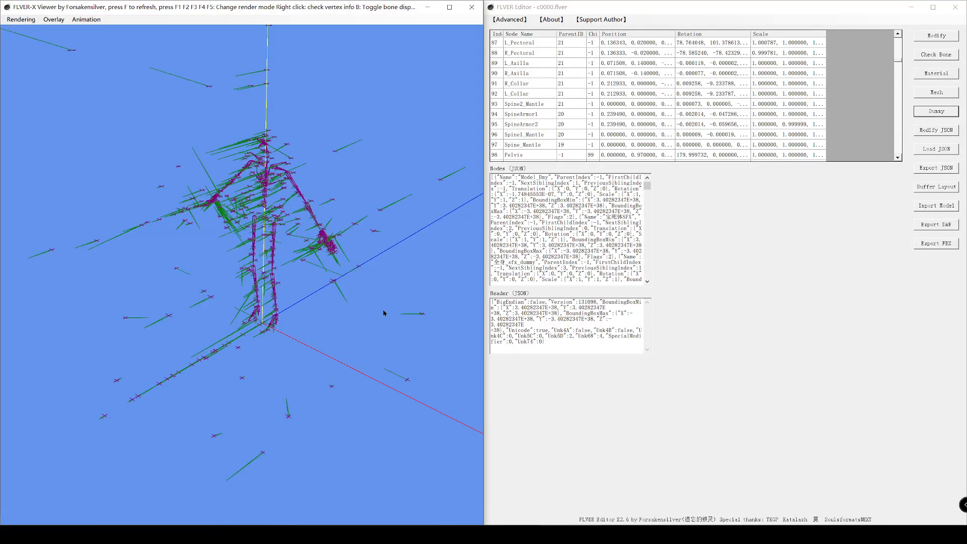
{"action": "scroll", "coordinate": [384, 312], "scroll_direction": "up", "scroll_amount": 1}
{"action": "left_click_drag", "start_coordinate": [383, 312], "coordinate": [386, 320]}
{"action": "left_click", "coordinate": [818, 211]}
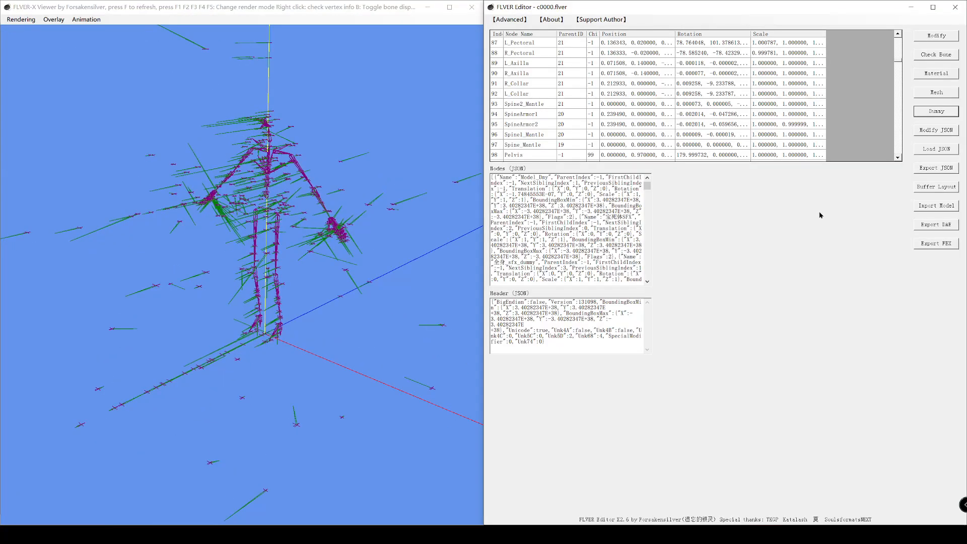
- Open the Dummy Editor for c0000.flver, select the dummy with ID 2 and look through the dummy ID list
{"action": "left_click", "coordinate": [925, 113]}
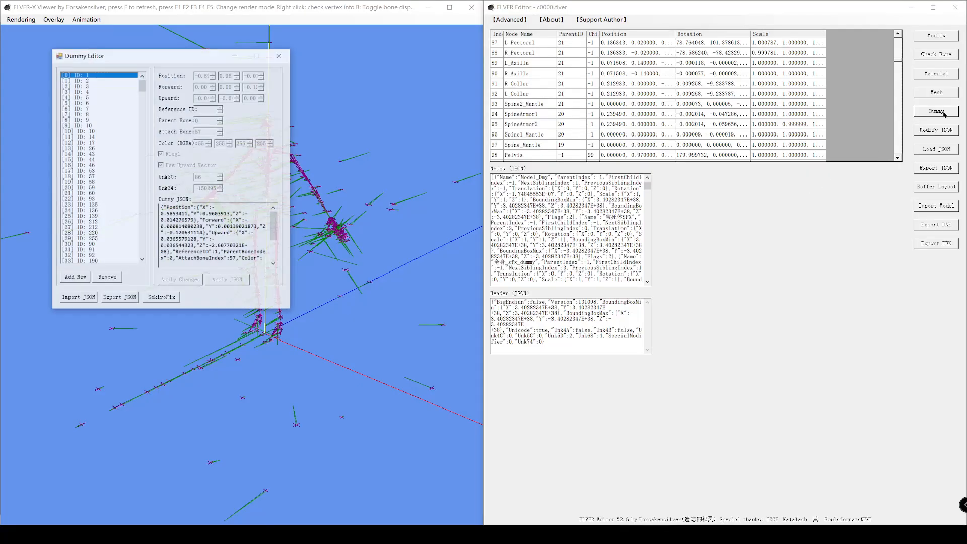
{"action": "left_click_drag", "start_coordinate": [185, 59], "coordinate": [688, 68]}
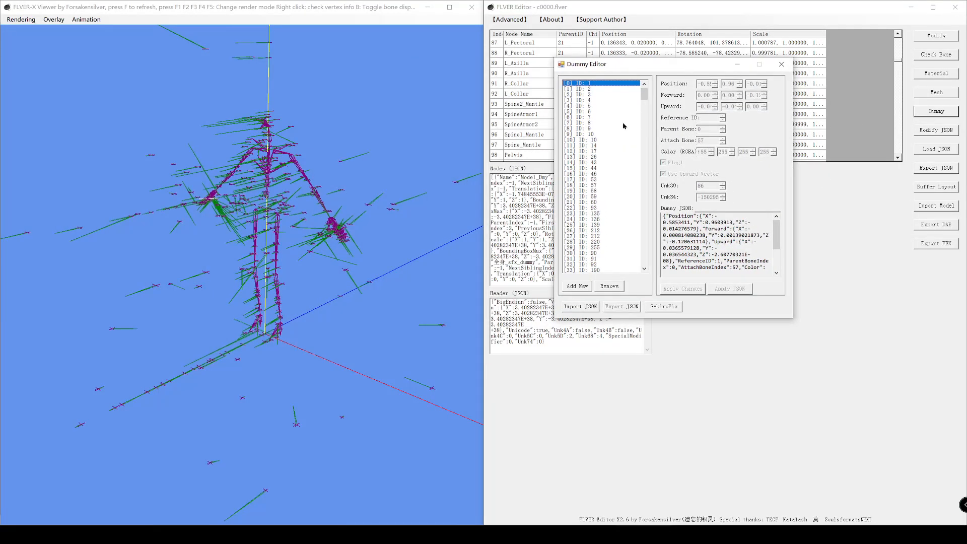
{"action": "left_click", "coordinate": [591, 90]}
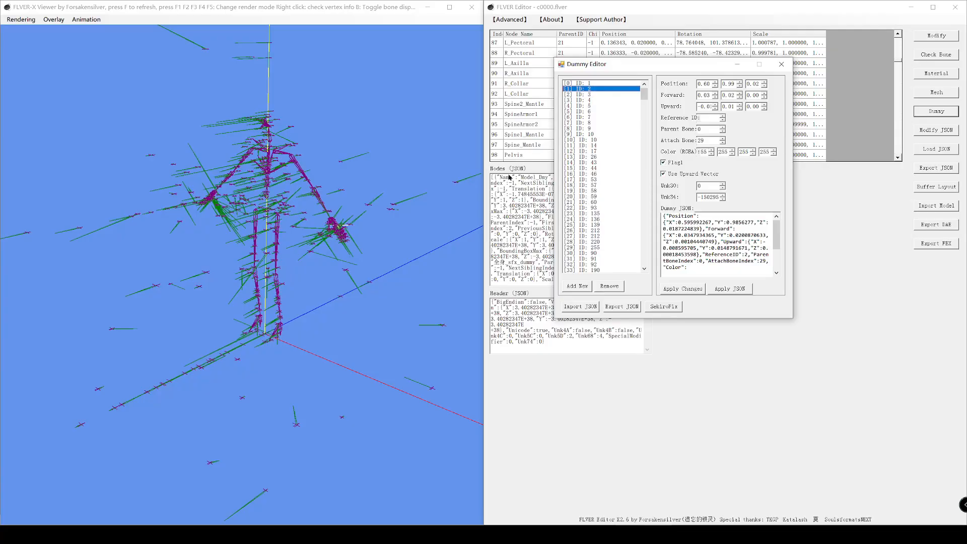
{"action": "scroll", "coordinate": [374, 184], "scroll_direction": "down", "scroll_amount": 3}
{"action": "middle_click_drag", "start_coordinate": [333, 227], "coordinate": [345, 184]}
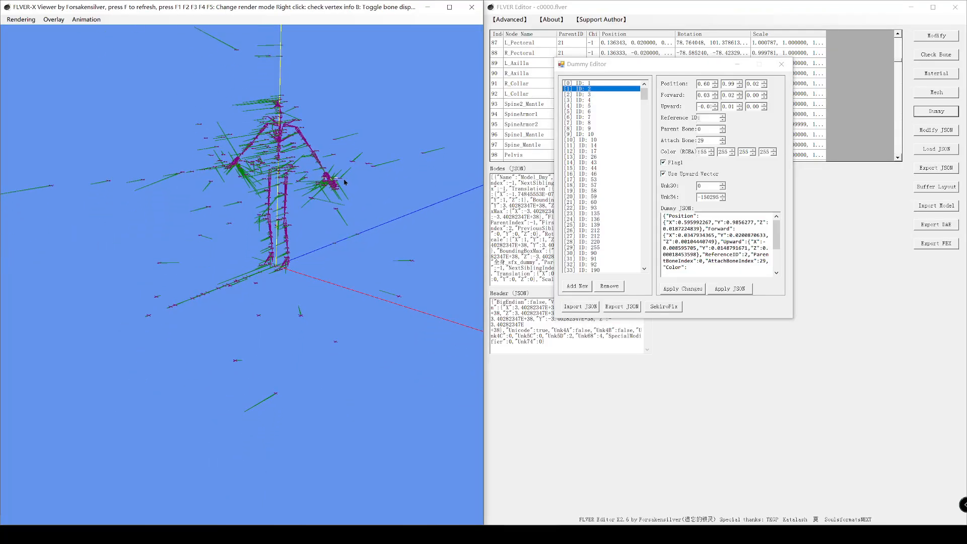
{"action": "scroll", "coordinate": [345, 183], "scroll_direction": "up", "scroll_amount": 4}
{"action": "left_click_drag", "start_coordinate": [644, 96], "coordinate": [642, 274]}
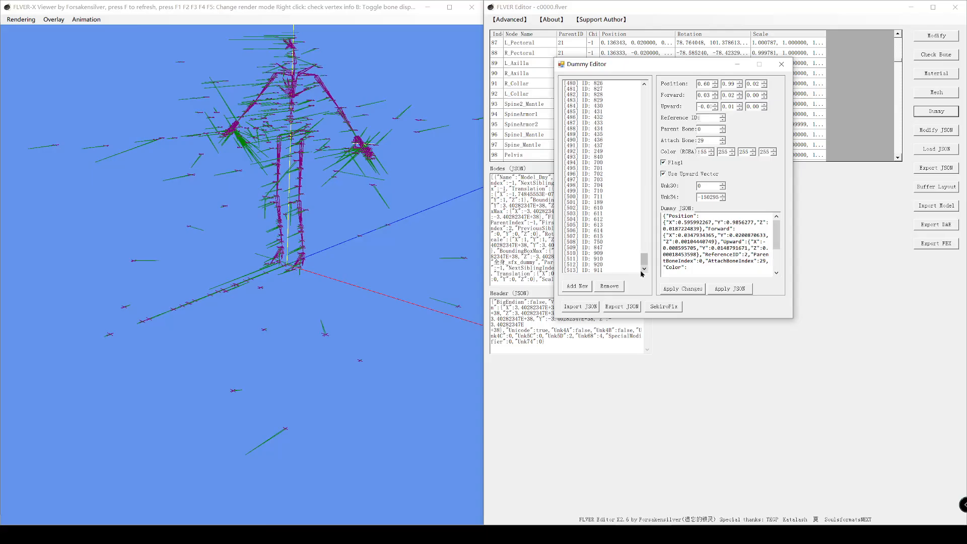
- Select the dummies with IDs 909 and 847 in turn, return to 909 and examine its location against the skeleton in the viewer
{"action": "left_click", "coordinate": [605, 253]}
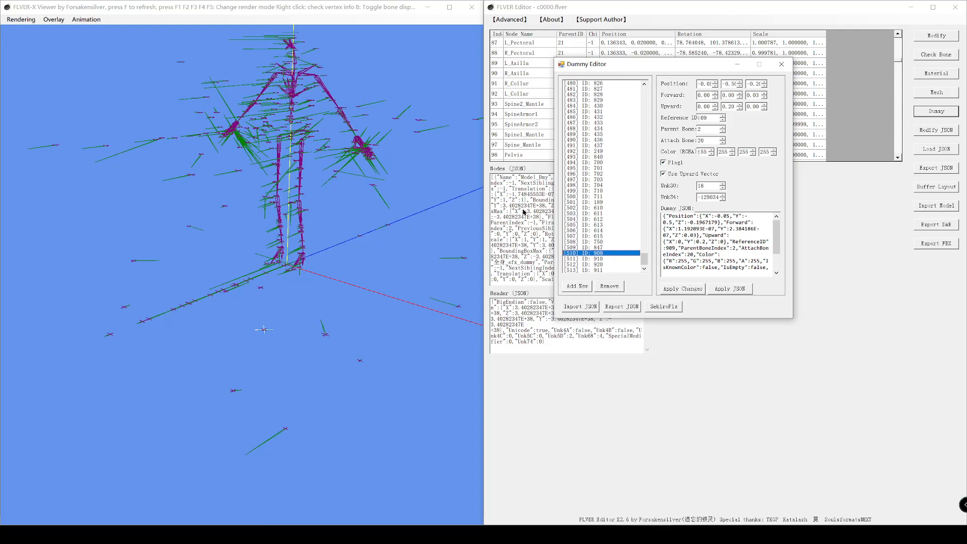
{"action": "scroll", "coordinate": [353, 296], "scroll_direction": "up", "scroll_amount": 5}
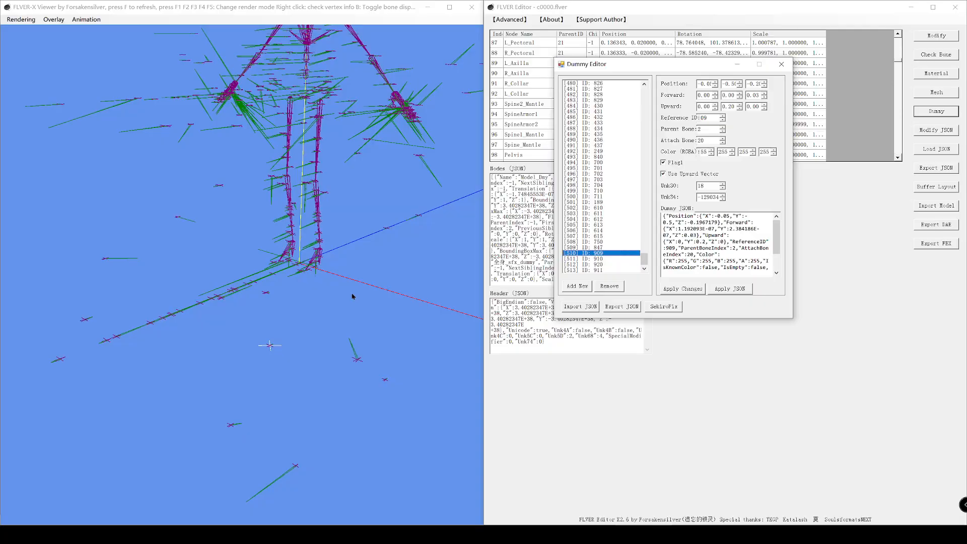
{"action": "left_click", "coordinate": [587, 248]}
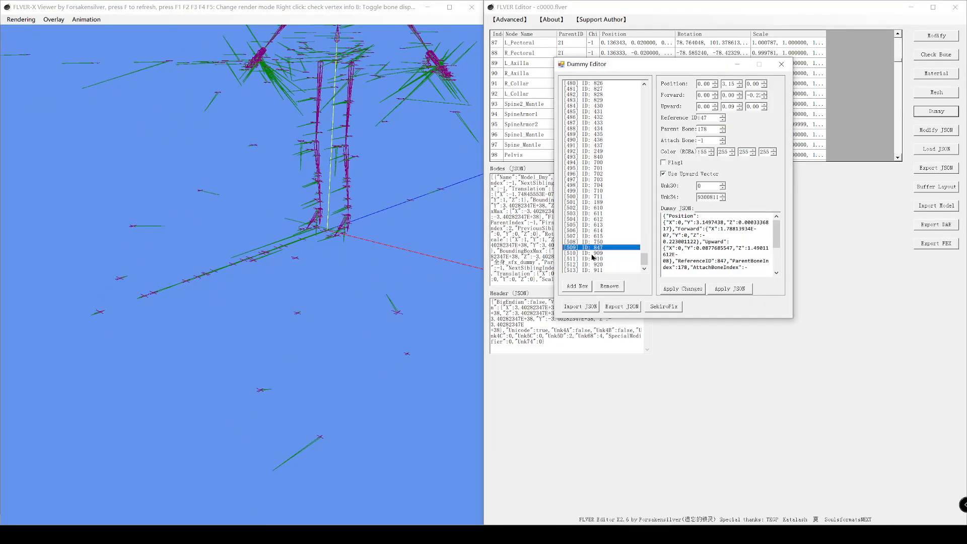
{"action": "left_click", "coordinate": [590, 253]}
{"action": "scroll", "coordinate": [298, 301], "scroll_direction": "up", "scroll_amount": 4}
{"action": "scroll", "coordinate": [335, 327], "scroll_direction": "down", "scroll_amount": 5}
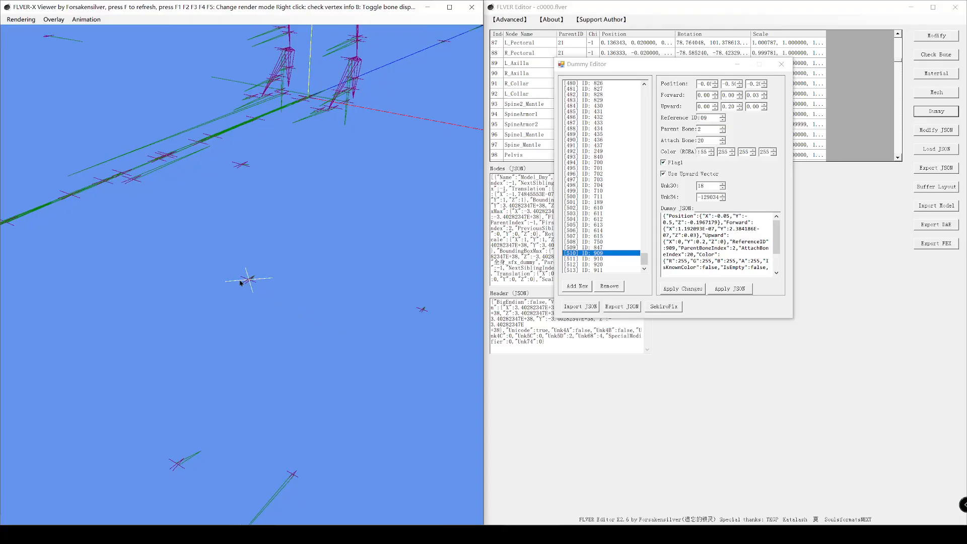
- Select the dummy with ID 910 and examine its location around the skeleton along with its reference ID and bone fields
{"action": "key", "text": "Down"}
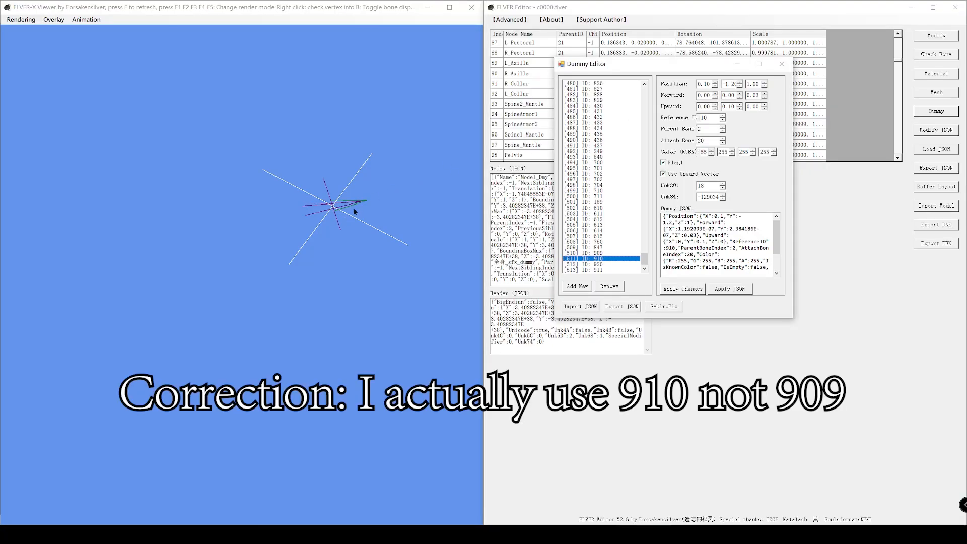
{"action": "scroll", "coordinate": [355, 211], "scroll_direction": "down", "scroll_amount": 8}
{"action": "left_click_drag", "start_coordinate": [325, 249], "coordinate": [375, 189]}
{"action": "scroll", "coordinate": [355, 191], "scroll_direction": "down", "scroll_amount": 4}
{"action": "left_click", "coordinate": [778, 288]}
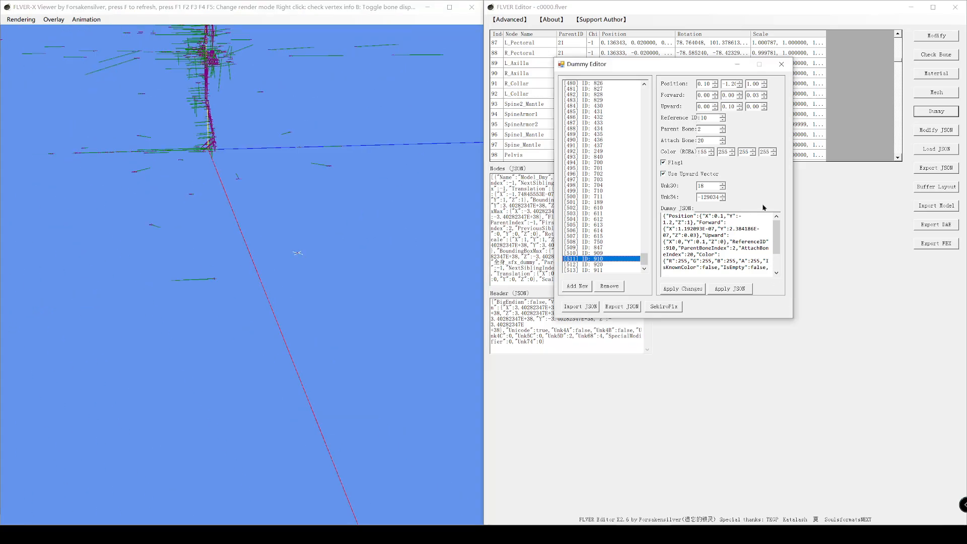
{"action": "key", "text": "Tab"}
{"action": "double_click", "coordinate": [709, 118]}
{"action": "key", "text": "Tab"}
{"action": "key", "text": "Tab"}
{"action": "key", "text": "Tab"}
{"action": "scroll", "coordinate": [358, 297], "scroll_direction": "down", "scroll_amount": 2}
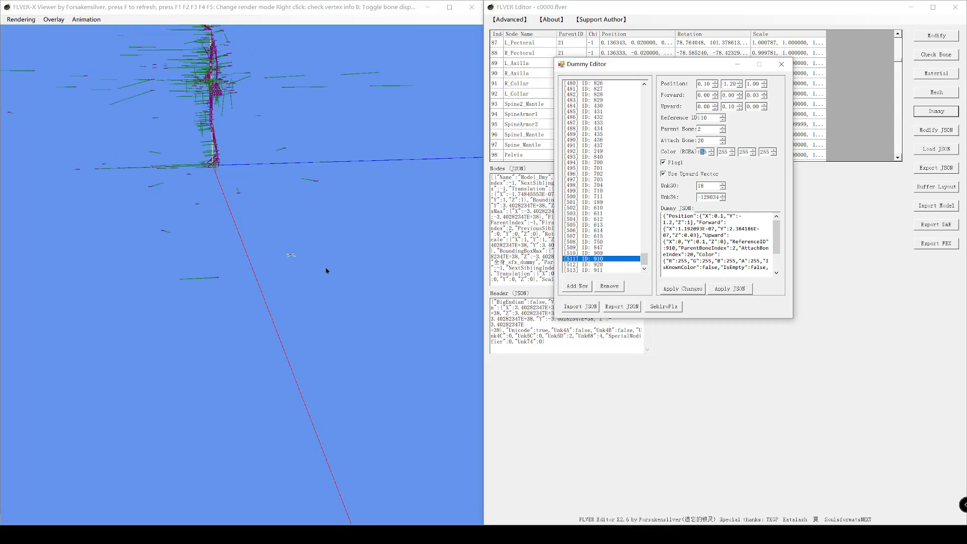
{"action": "left_click_drag", "start_coordinate": [327, 270], "coordinate": [304, 266]}
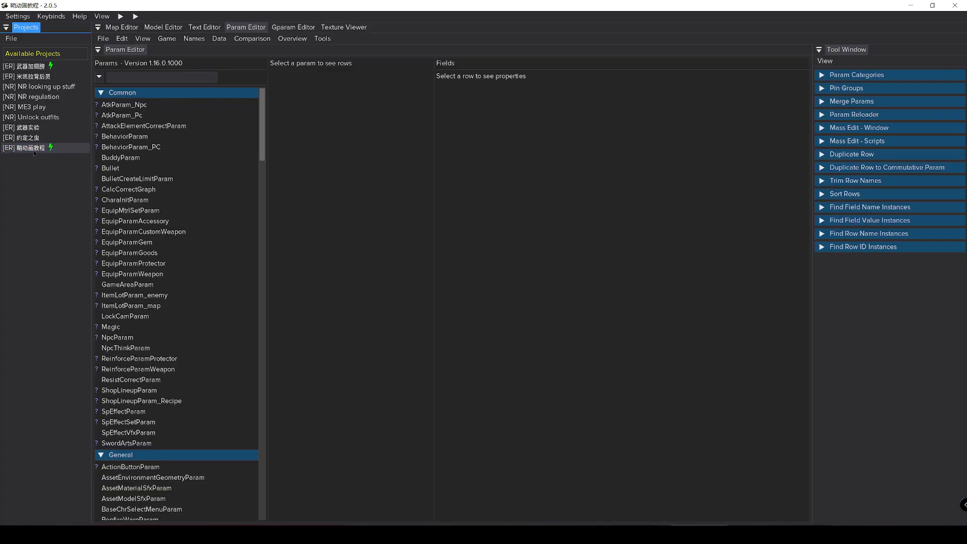
- Switch to Smithbox's Param Editor, filter the params for "equip" and open the Death's Poker row in EquipParamWeapon
{"action": "left_click", "coordinate": [236, 28]}
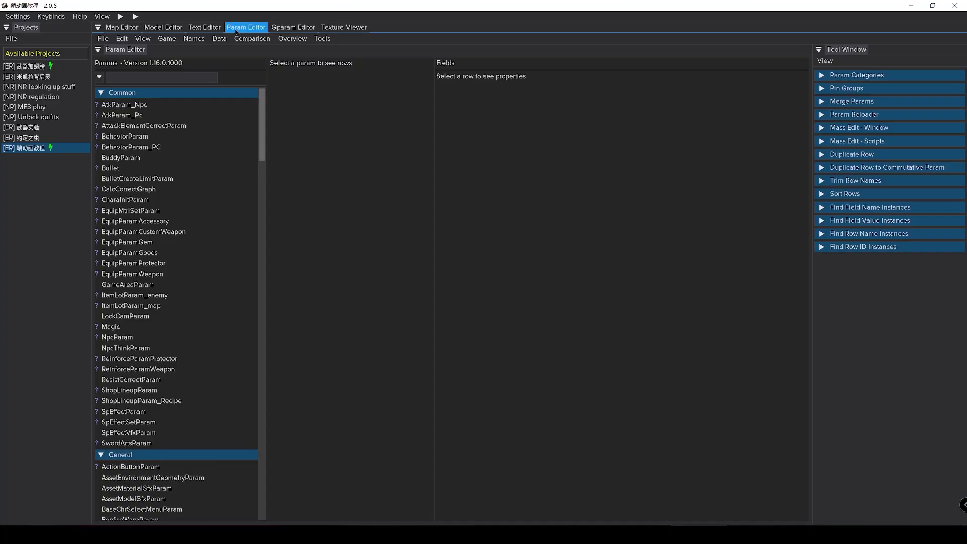
{"action": "left_click", "coordinate": [161, 78]}
{"action": "type", "text": "equip"}
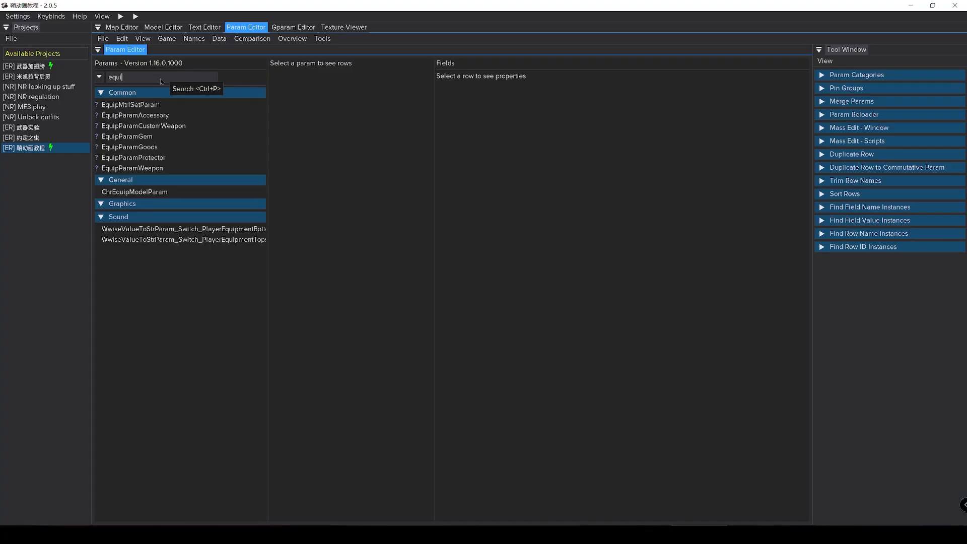
{"action": "left_click", "coordinate": [128, 168]}
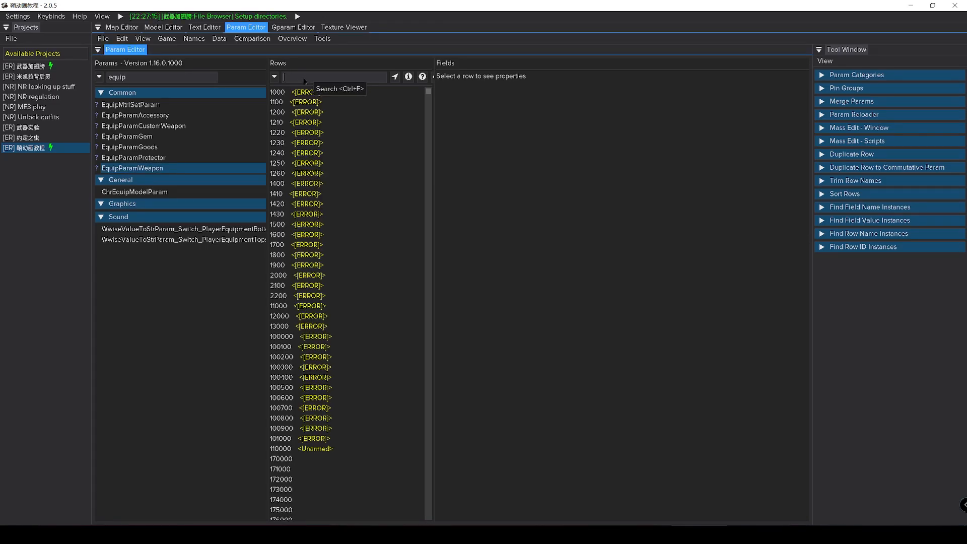
{"action": "type", "text": "death"}
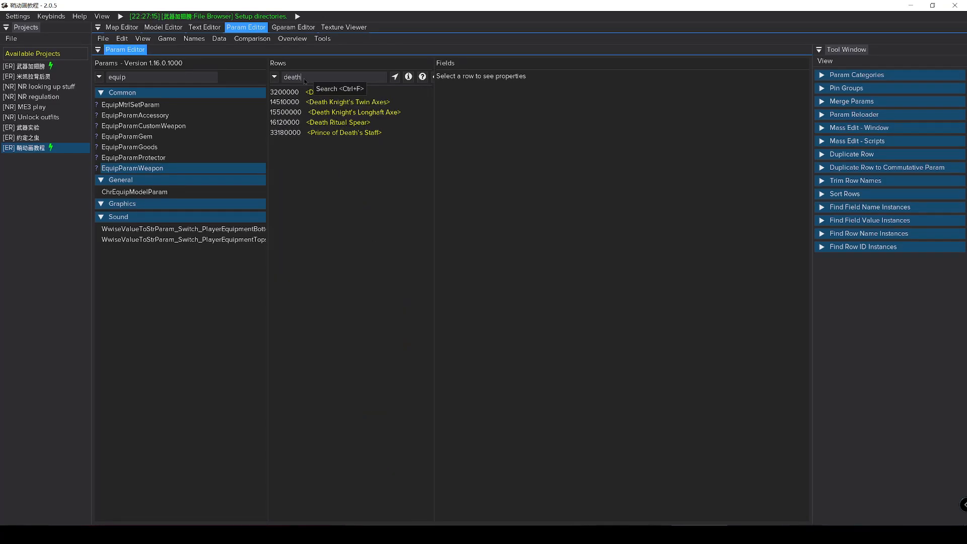
{"action": "left_click", "coordinate": [329, 92]}
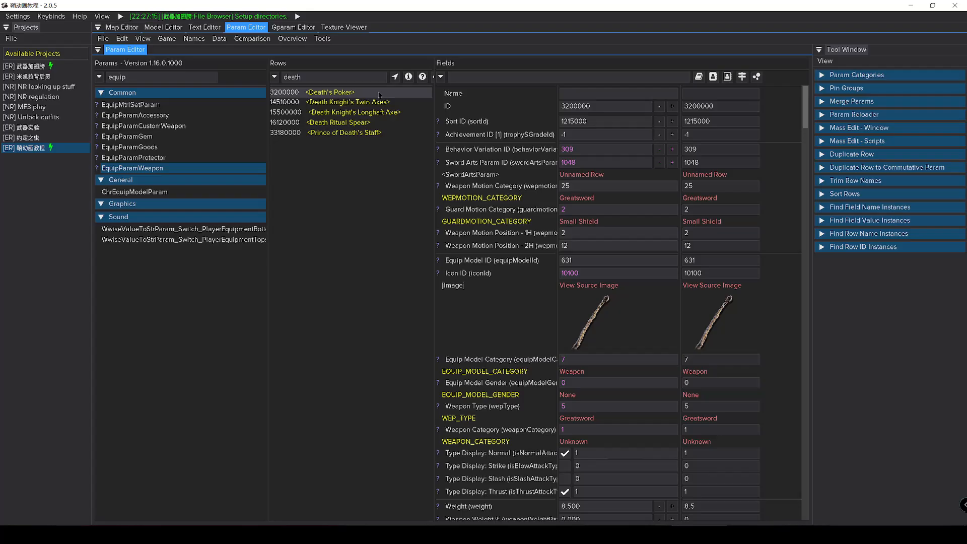
- Filter the weapon's fields for "sheath" and follow its Weapon Sheath Position ID reference to WepAbsorpPosParam row 25
{"action": "left_click", "coordinate": [461, 79]}
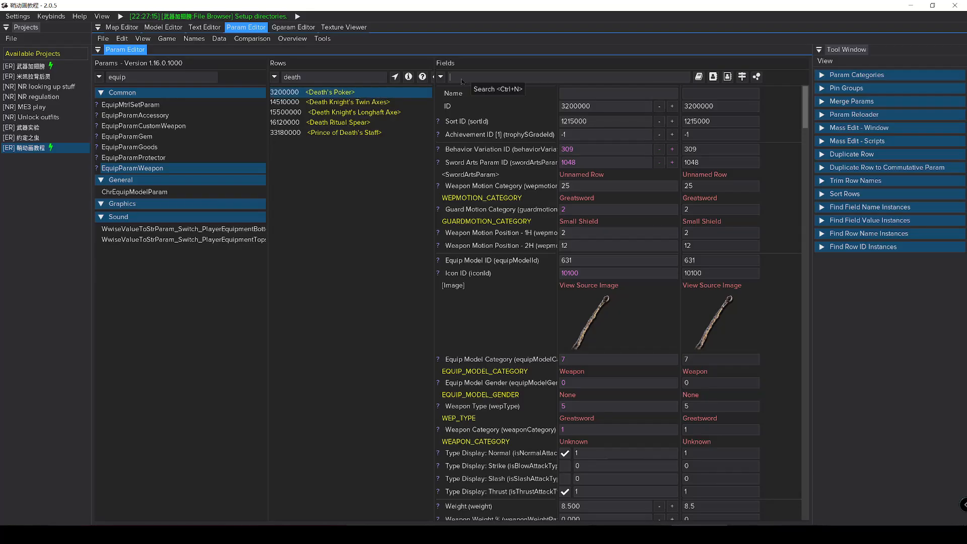
{"action": "type", "text": "sheath"}
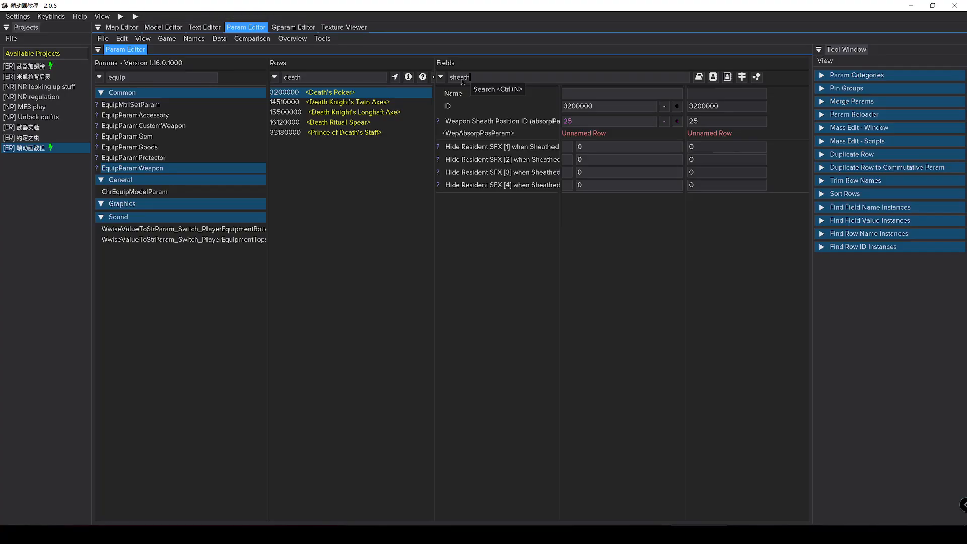
{"action": "right_click", "coordinate": [486, 136]}
{"action": "right_click", "coordinate": [483, 133]}
{"action": "left_click", "coordinate": [527, 253]}
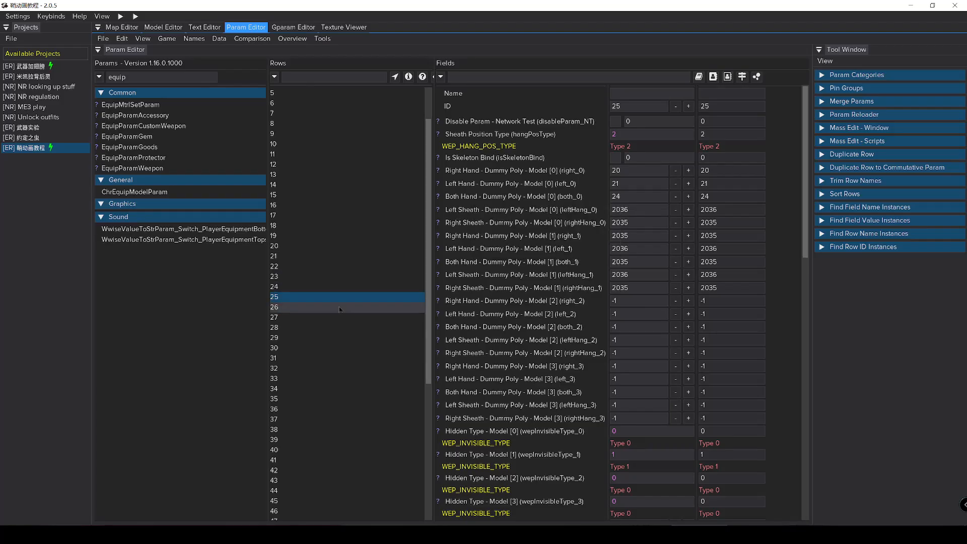
{"action": "left_click", "coordinate": [271, 298]}
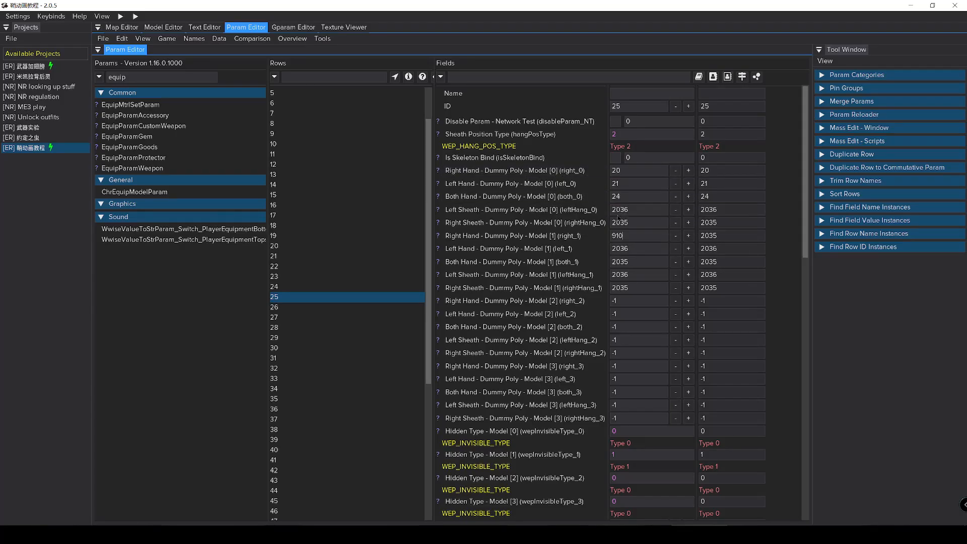
- Set all five Model [1] hand and sheath Dummy Poly fields of row 25 to 910 and save the params
{"action": "double_click", "coordinate": [631, 237]}
{"action": "key", "text": "ctrl+c"}
{"action": "double_click", "coordinate": [632, 250]}
{"action": "key", "text": "ctrl+v"}
{"action": "double_click", "coordinate": [634, 263]}
{"action": "key", "text": "ctrl+v"}
{"action": "double_click", "coordinate": [637, 275]}
{"action": "key", "text": "ctrl+v"}
{"action": "double_click", "coordinate": [640, 288]}
{"action": "key", "text": "ctrl+v"}
{"action": "key", "text": "ctrl+s"}
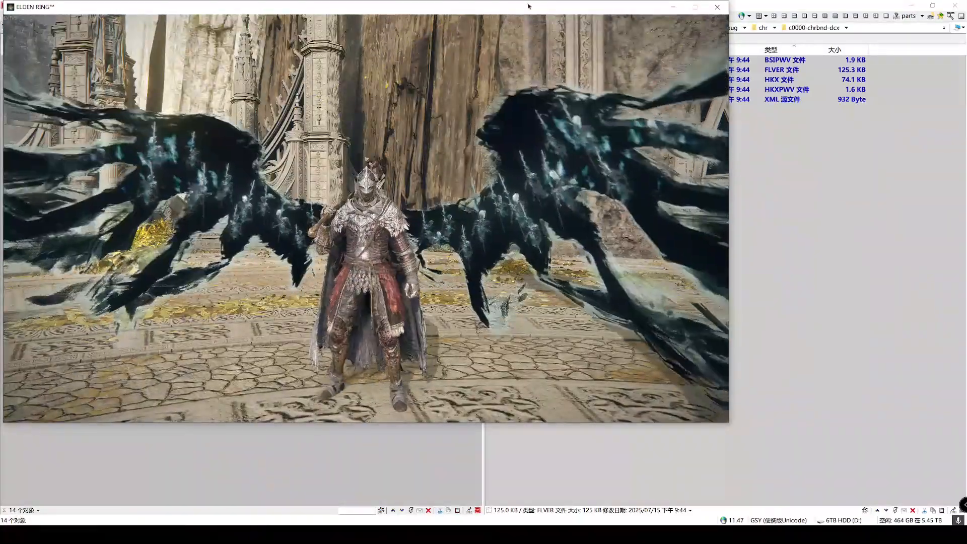
- Switch to Elden Ring and move the character around to check how the wings sit and animate on the back
{"action": "key", "text": "s"}
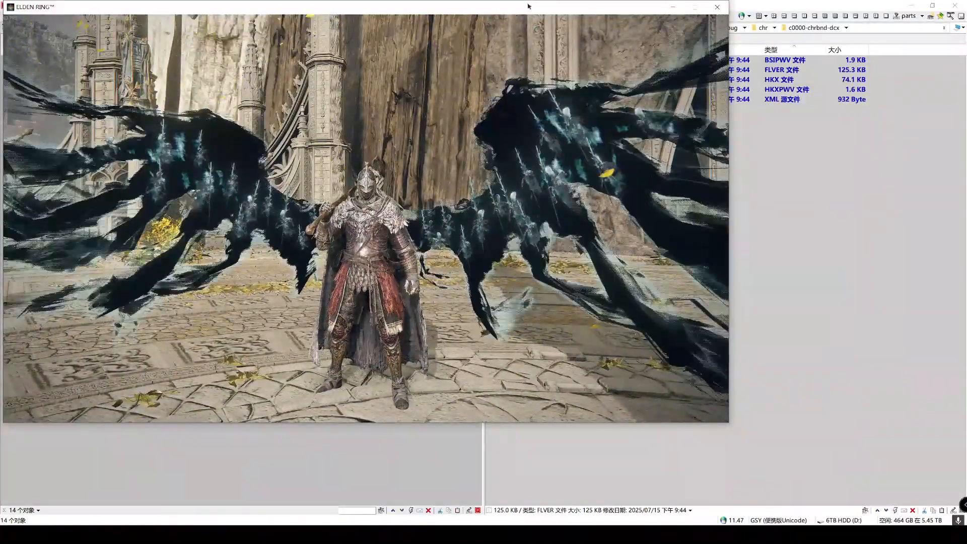
{"action": "key", "text": "w"}
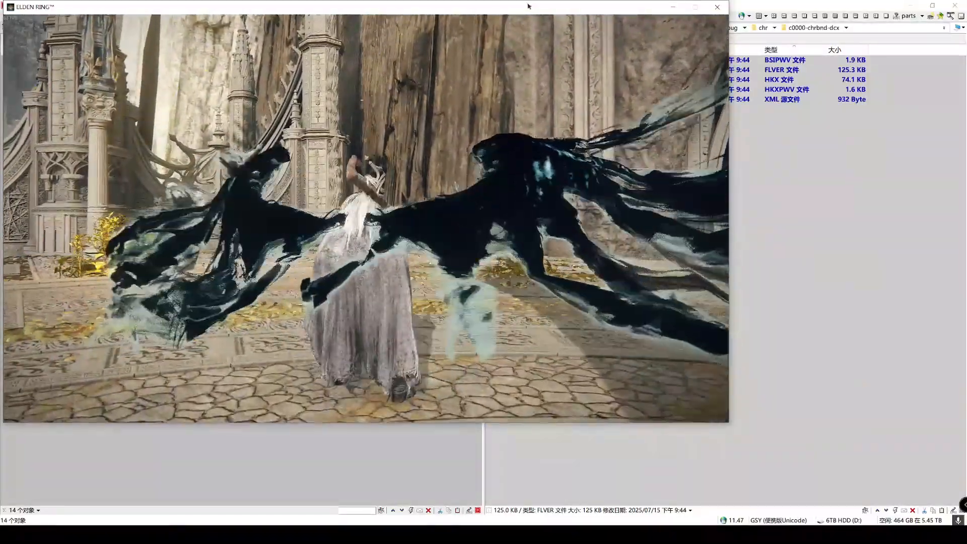
{"action": "key", "text": "s"}
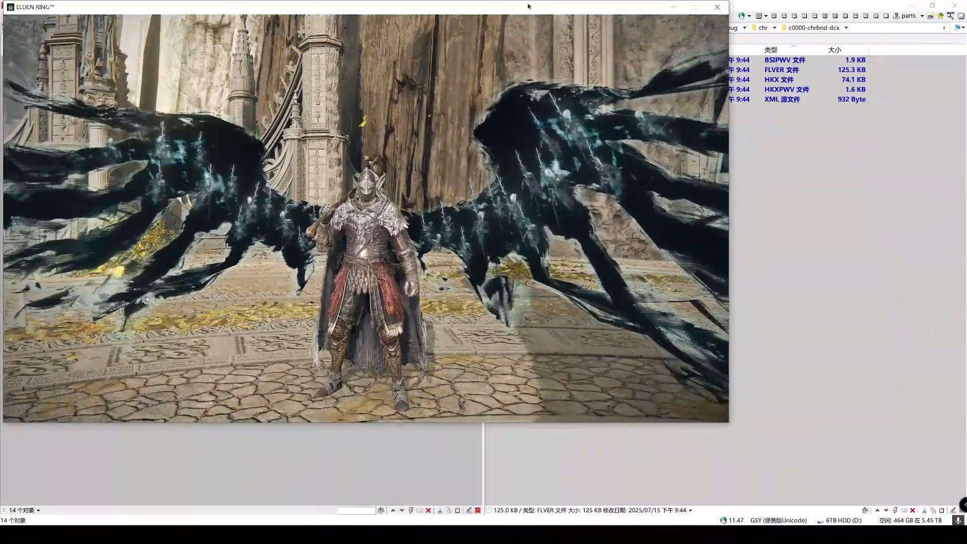
{"action": "key", "text": "w"}
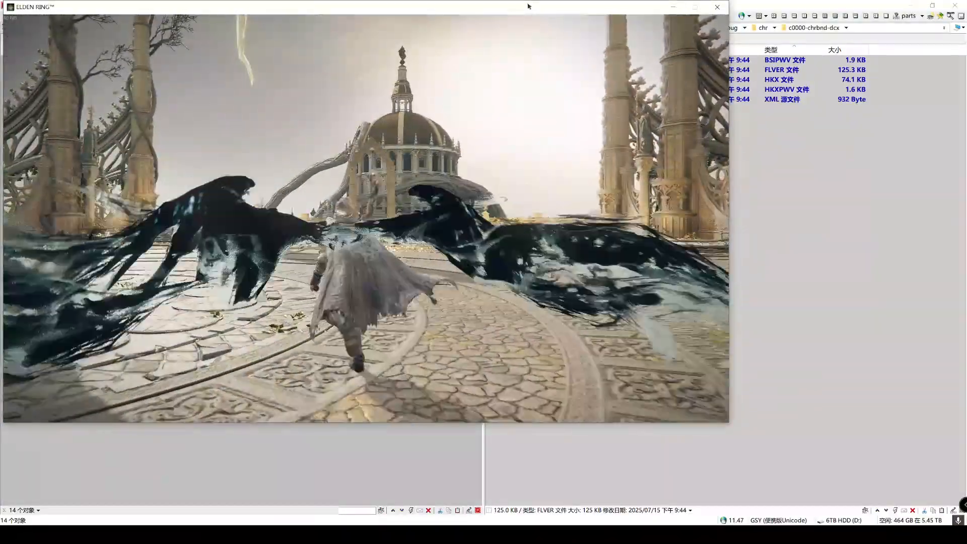
{"action": "key", "text": "space"}
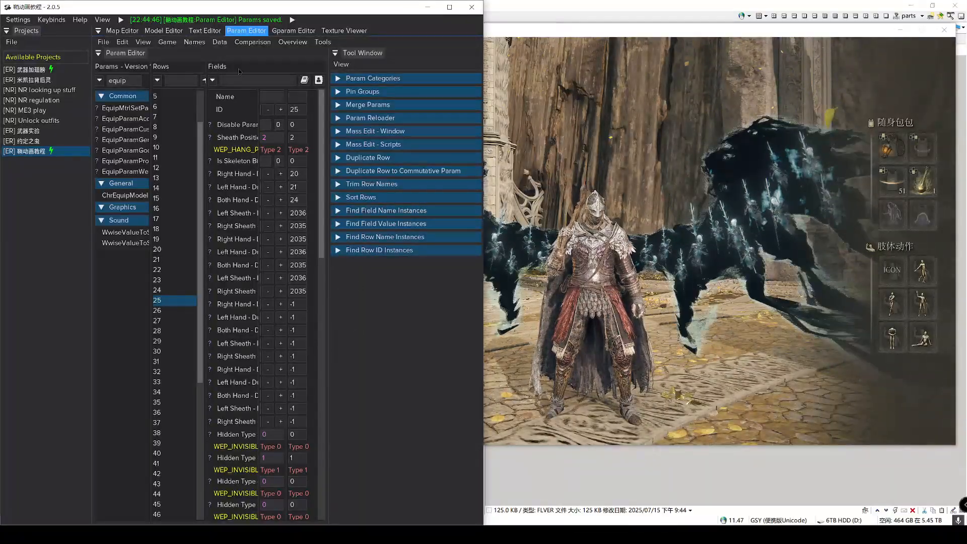
- Set row 25's five Model [1] Dummy Poly fields to 909, then save and reload all params into the running game
{"action": "left_click", "coordinate": [613, 34]}
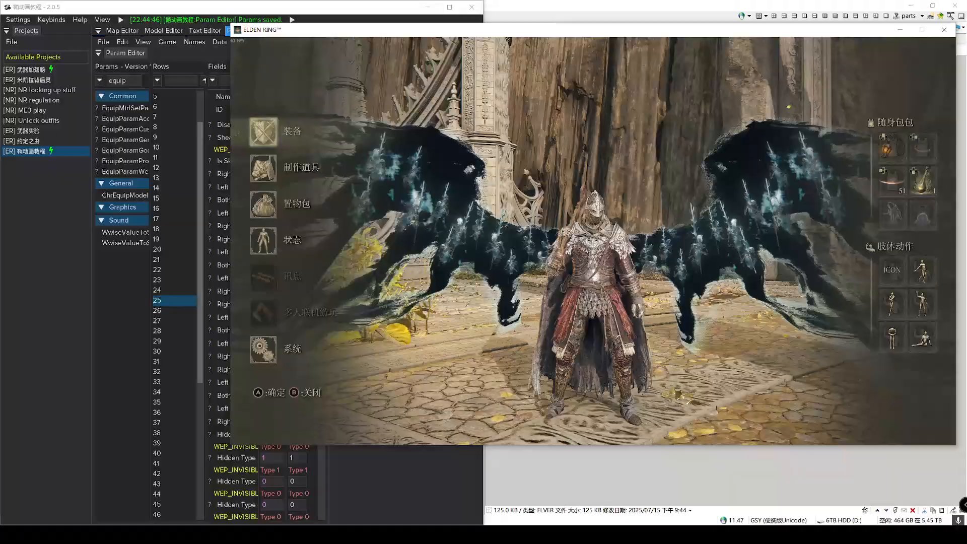
{"action": "key", "text": "alt+Tab"}
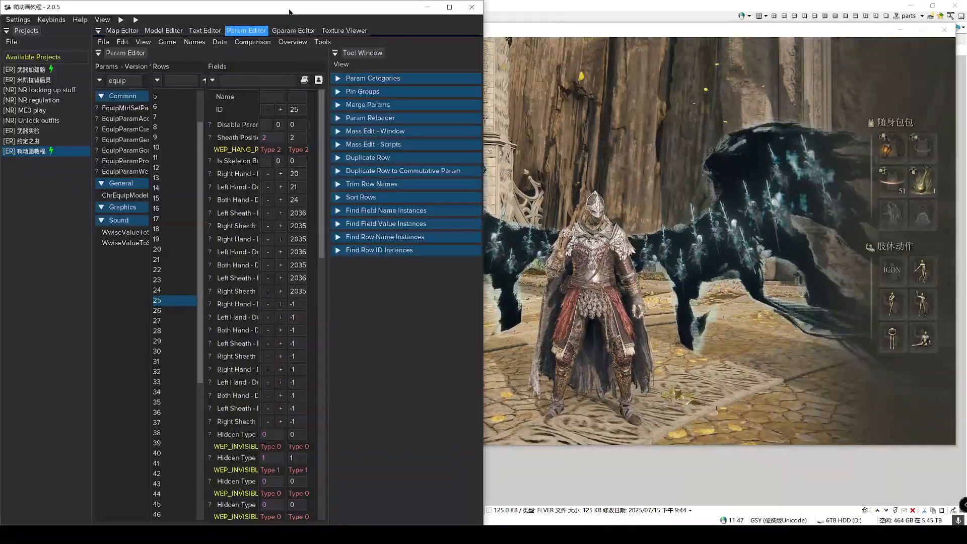
{"action": "key", "text": "super+Up"}
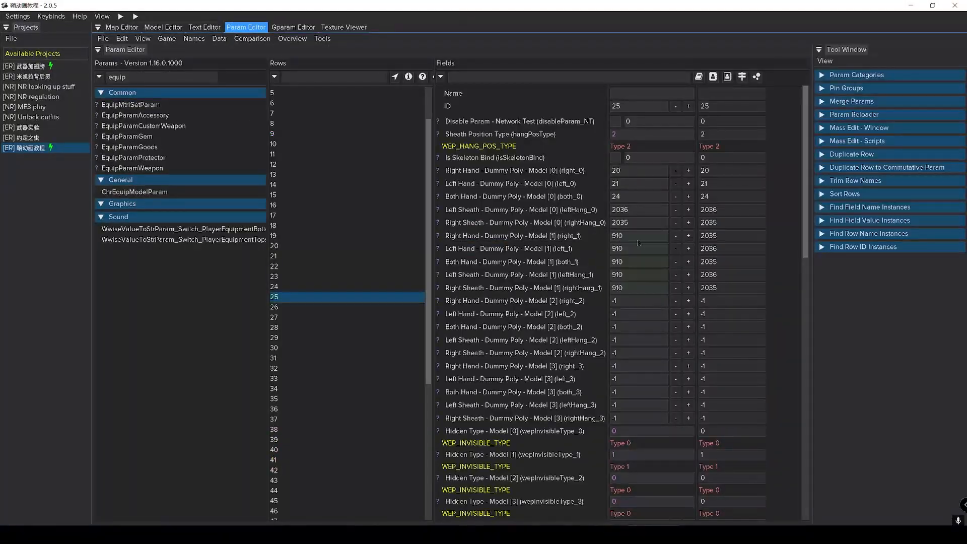
{"action": "left_click", "coordinate": [633, 240]}
{"action": "type", "text": "909"}
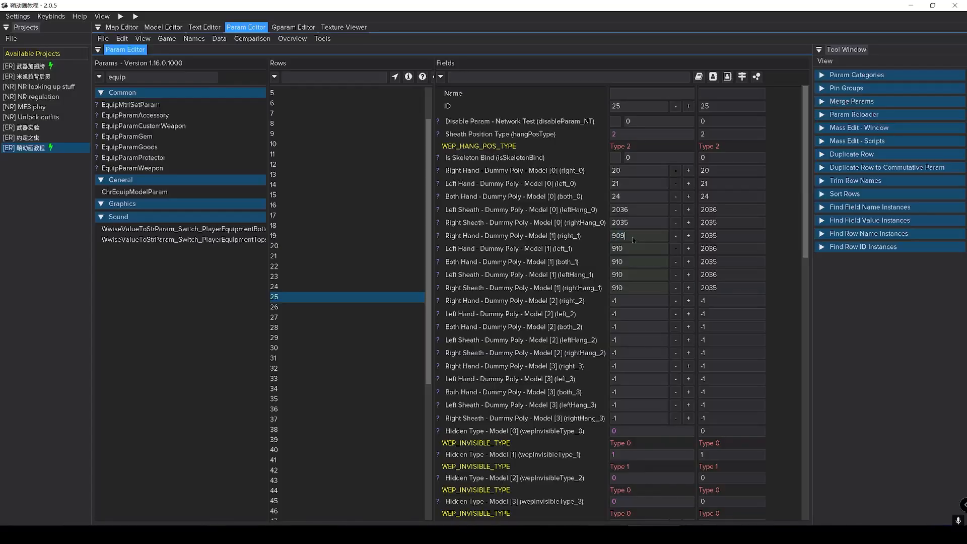
{"action": "left_click", "coordinate": [621, 253]}
{"action": "key", "text": "ctrl+s"}
{"action": "key", "text": "super+Left"}
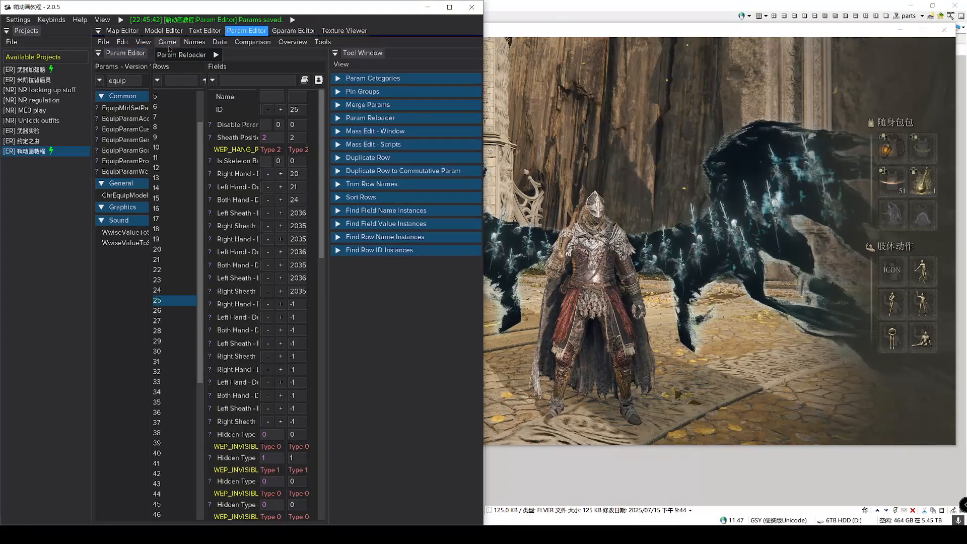
{"action": "mouse_move", "coordinate": [171, 60]}
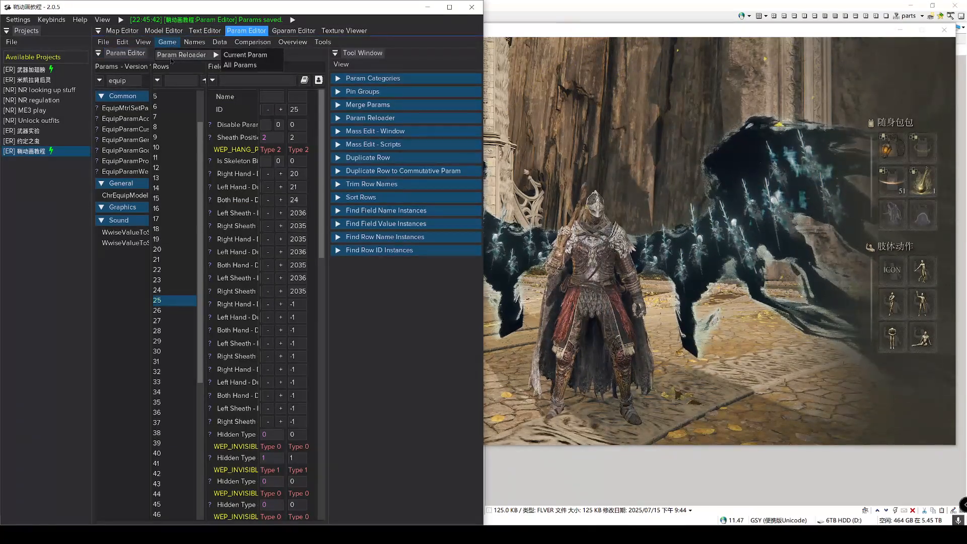
{"action": "left_click", "coordinate": [240, 65]}
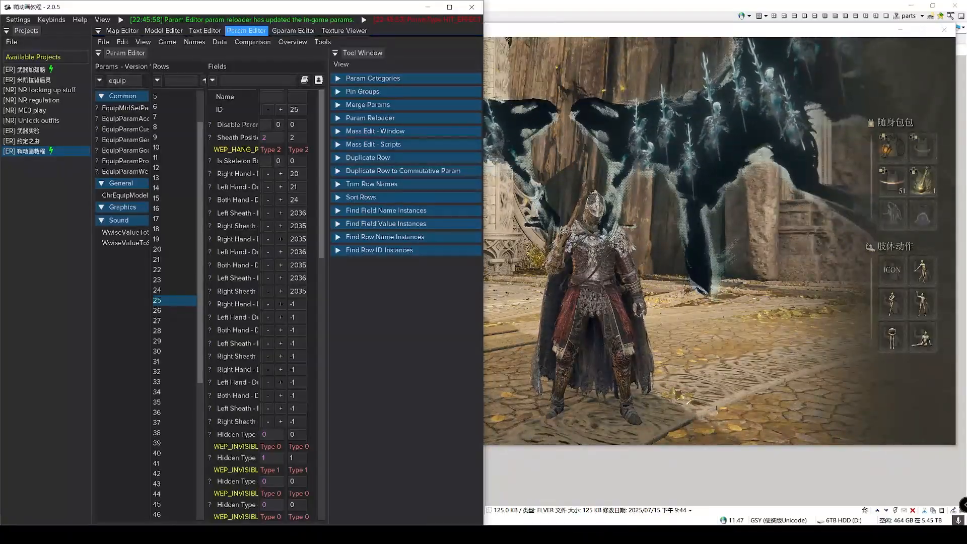
- Set row 25's five Model [1] Dummy Poly fields back to 910, then save and reload all params into the game
{"action": "key", "text": "super+Up"}
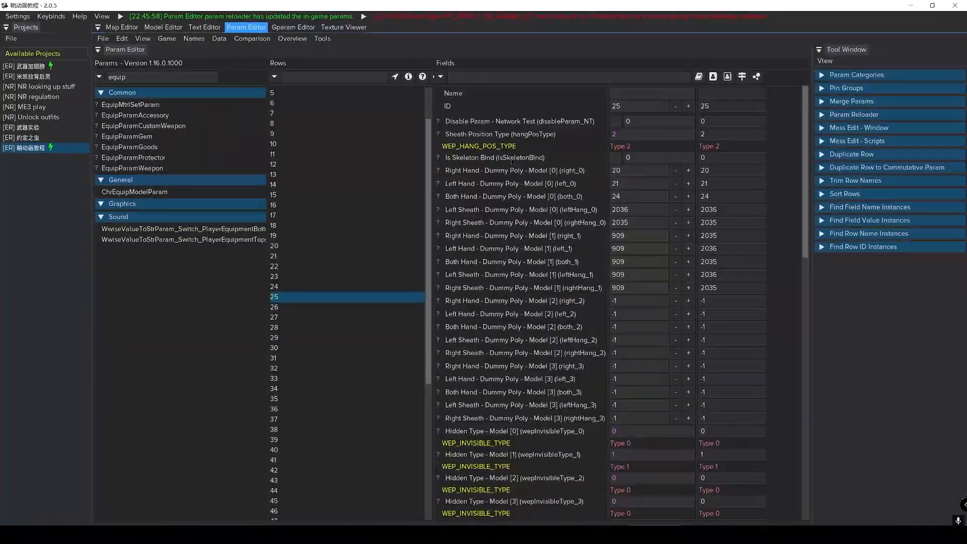
{"action": "left_click", "coordinate": [639, 238]}
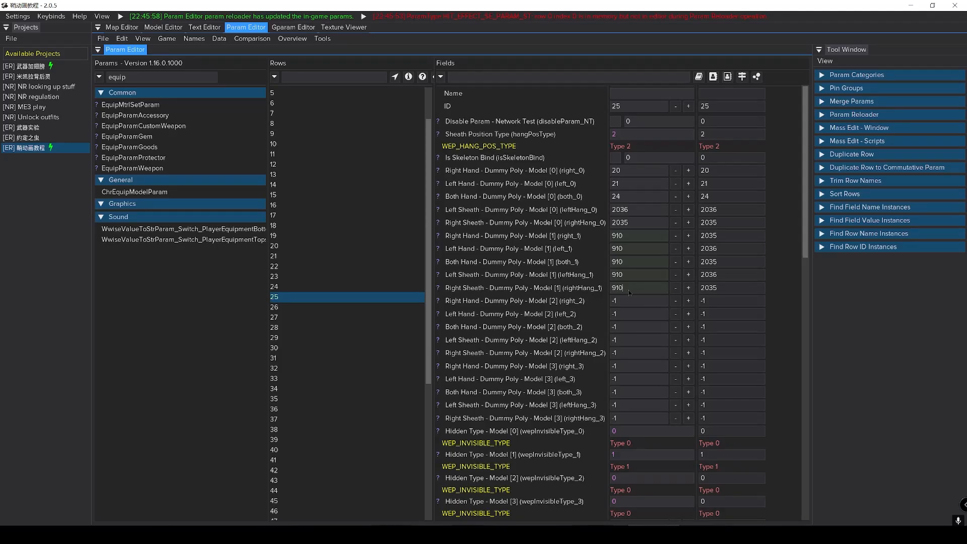
{"action": "key", "text": "ctrl+s"}
{"action": "key", "text": "super+Down"}
{"action": "left_click", "coordinate": [167, 42]}
{"action": "mouse_move", "coordinate": [167, 59]}
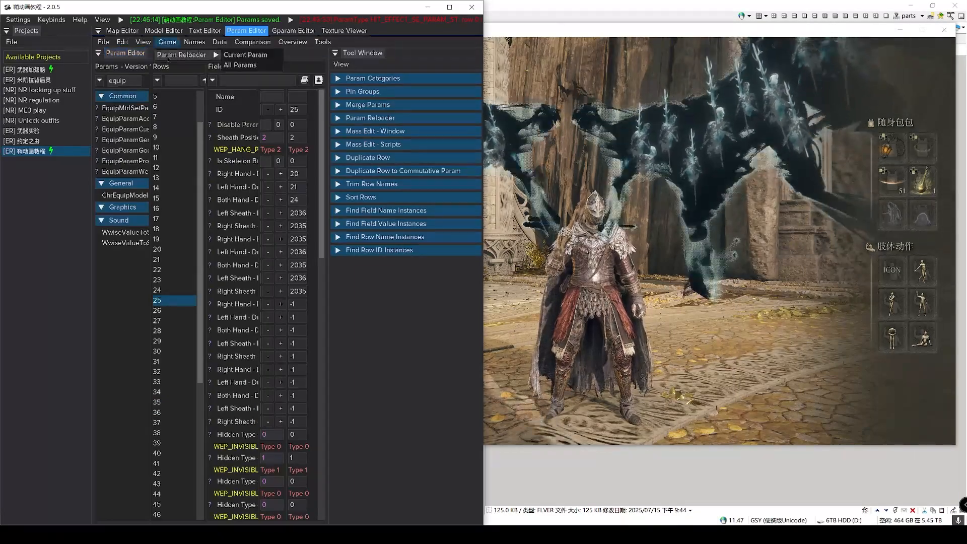
{"action": "left_click", "coordinate": [227, 65]}
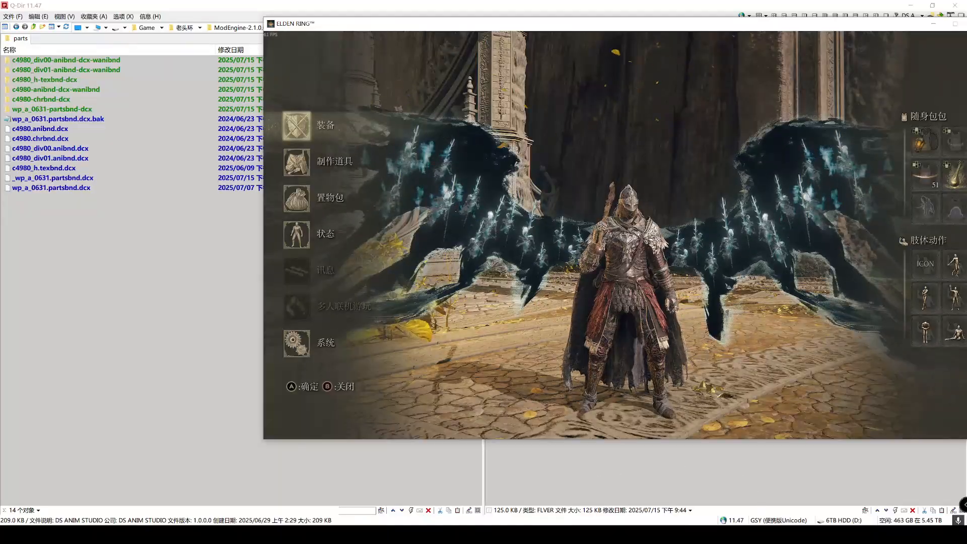
- Switch to DS Anim Studio, force the game to reload character c0000, and return to Elden Ring to check the wings
{"action": "left_click", "coordinate": [632, 535]}
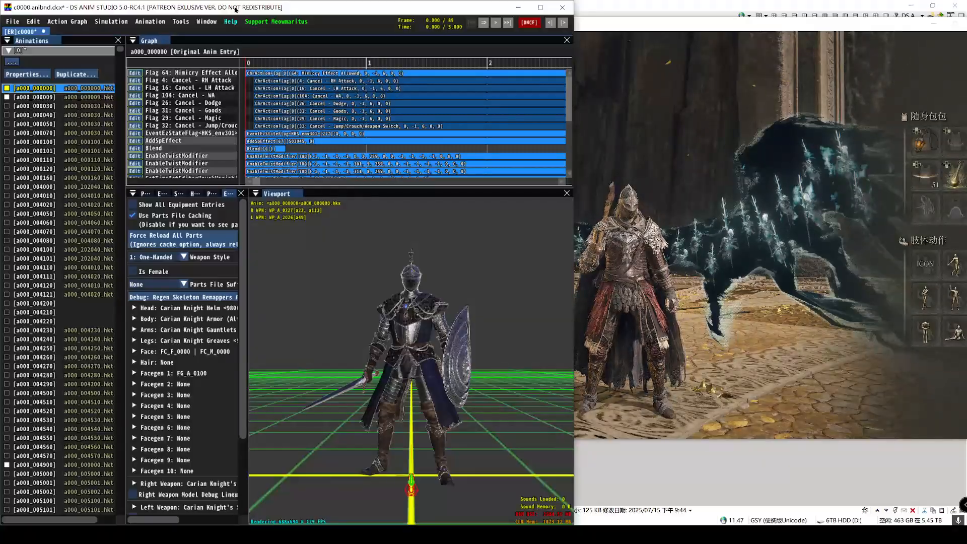
{"action": "key", "text": "F5"}
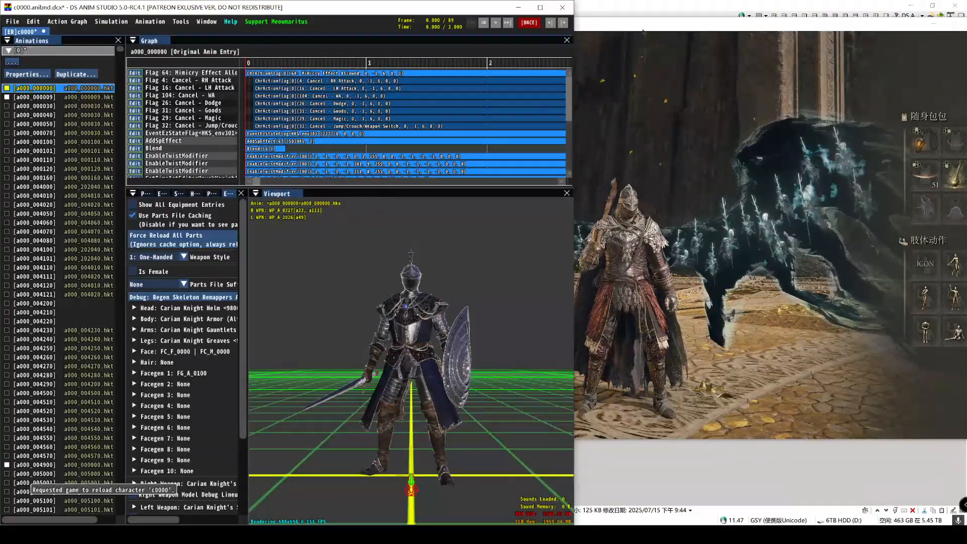
{"action": "left_click", "coordinate": [642, 32]}
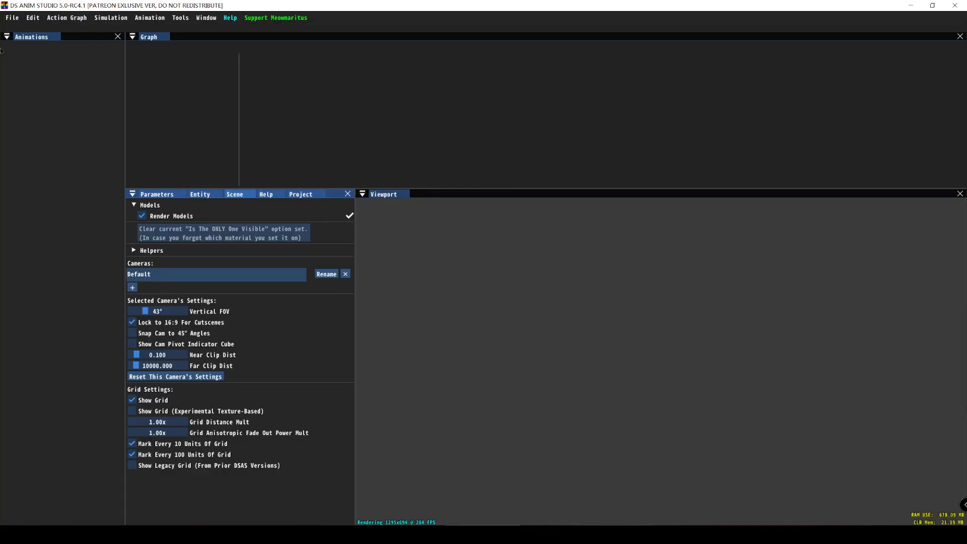
- Open c4980.anibnd.dcx from the game's chr folder in DS Anim Studio, accepting the default workspace directories
{"action": "left_click", "coordinate": [11, 19]}
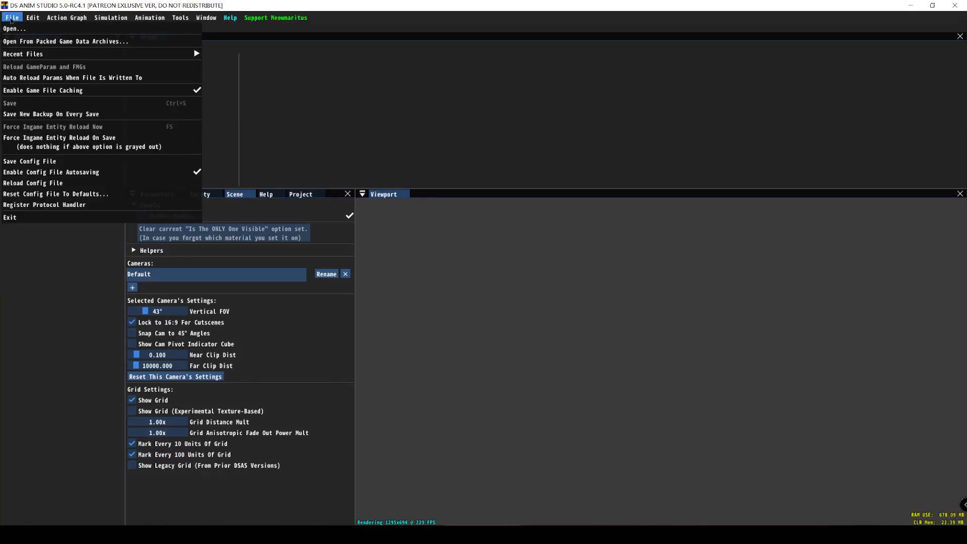
{"action": "left_click", "coordinate": [14, 28]}
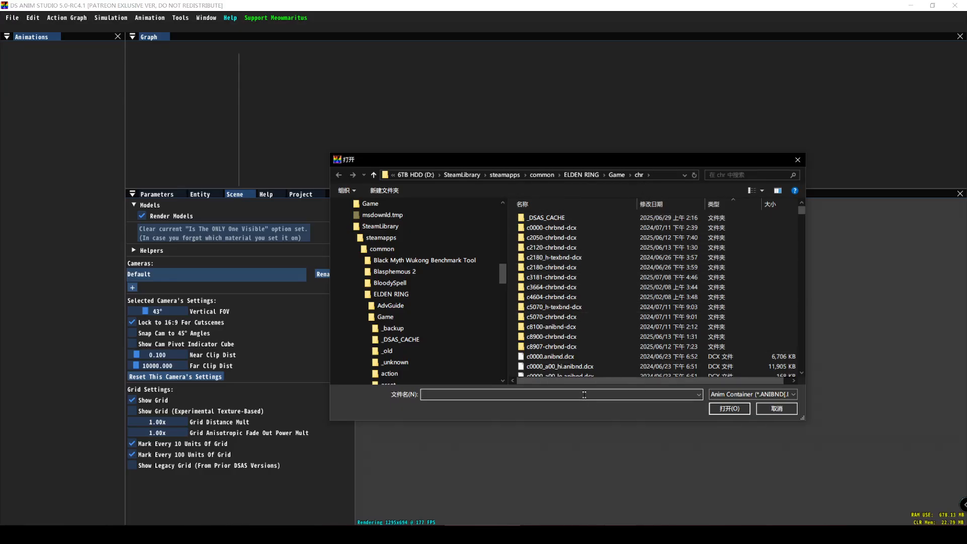
{"action": "type", "text": "c"}
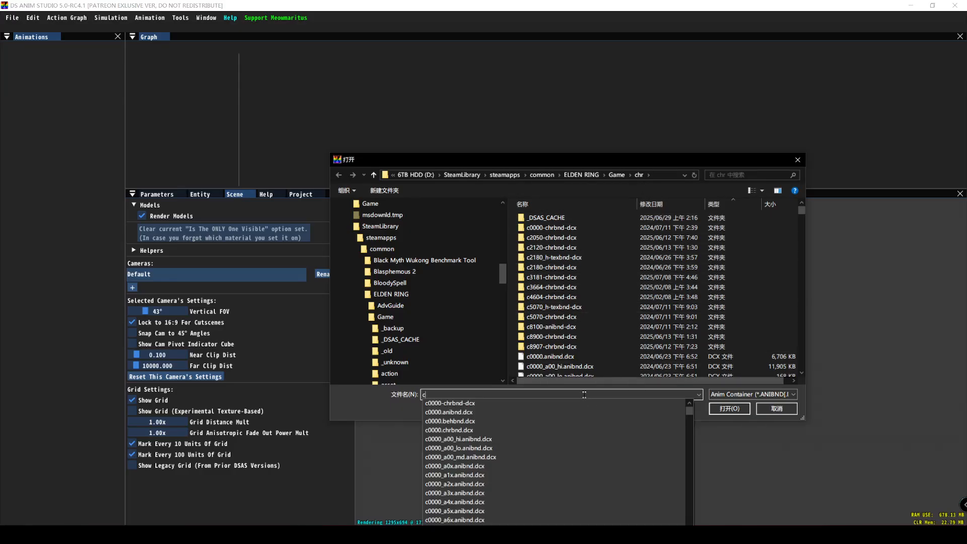
{"action": "type", "text": "4980"}
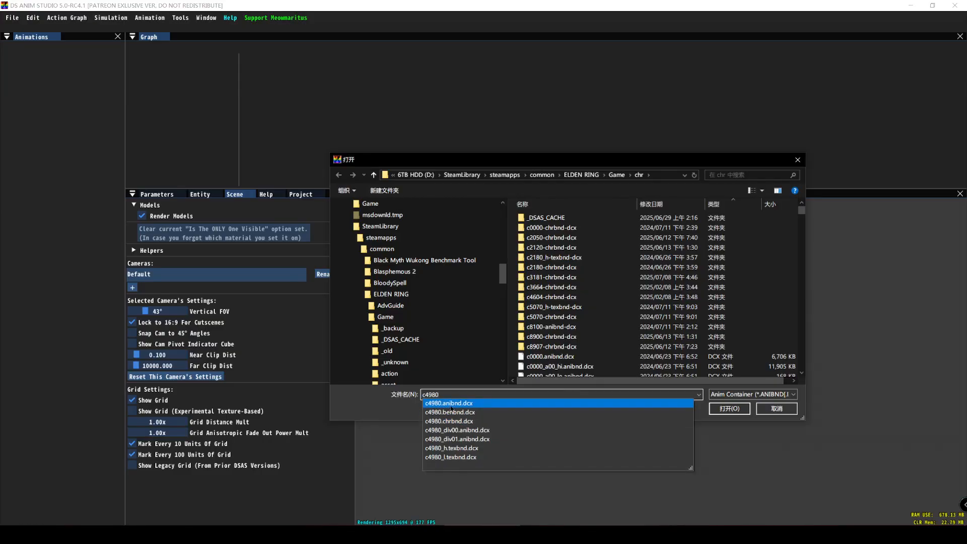
{"action": "left_click", "coordinate": [446, 405]}
{"action": "key", "text": "Return"}
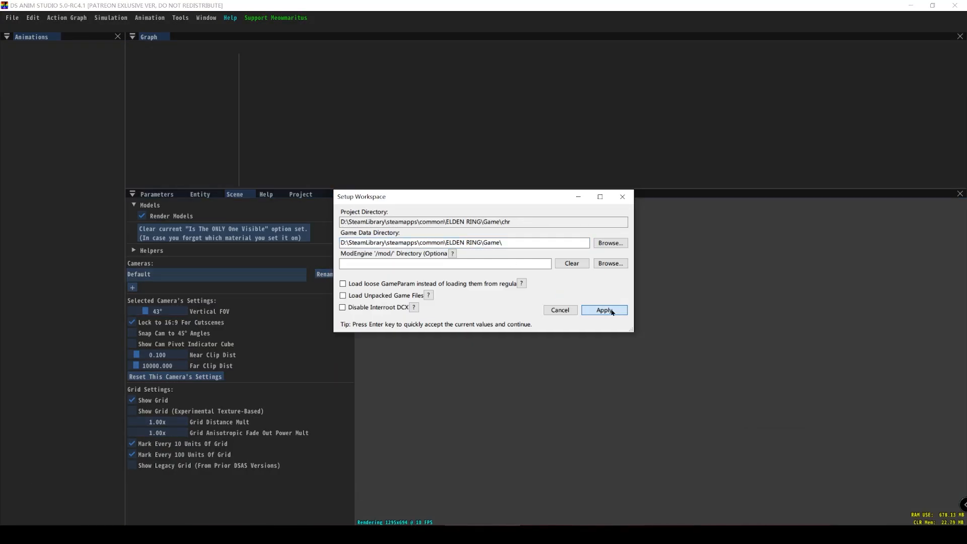
{"action": "left_click", "coordinate": [606, 309]}
{"action": "key", "text": "Return"}
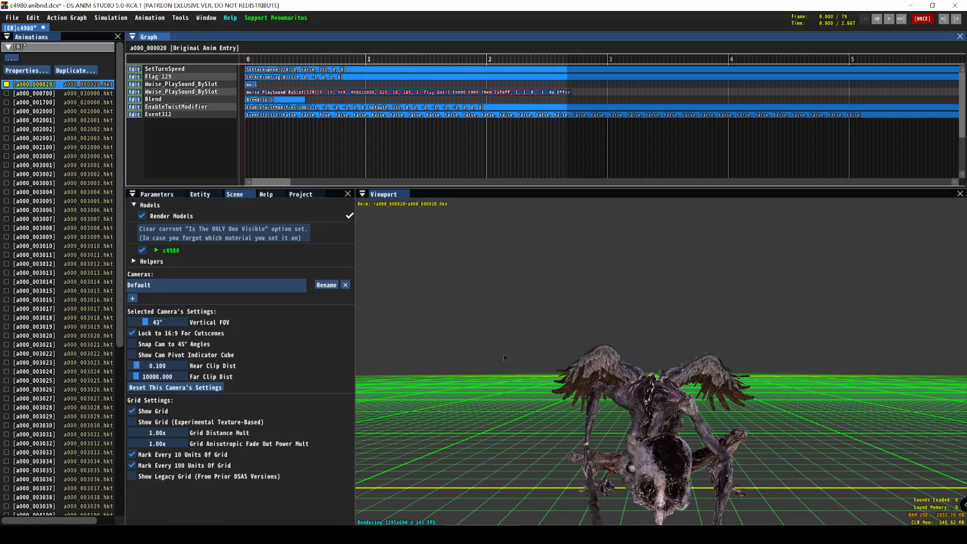
- Enable Masks 11, 12 and 14 on the c4980 model and preview its animations, beginning with a000_000020
{"action": "left_click_drag", "start_coordinate": [536, 420], "coordinate": [498, 389]}
{"action": "left_click", "coordinate": [168, 250]}
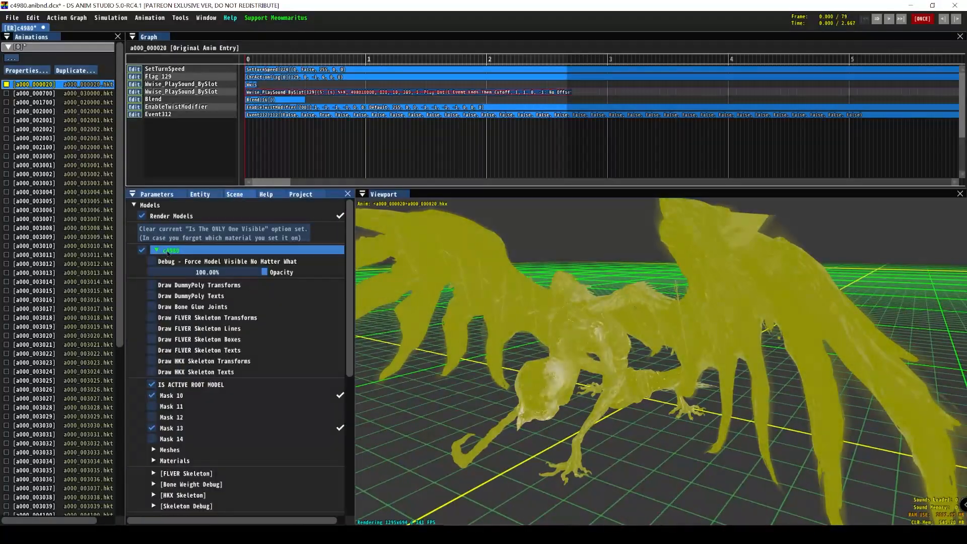
{"action": "scroll", "coordinate": [161, 322], "scroll_direction": "down", "scroll_amount": 2}
{"action": "left_click", "coordinate": [154, 341]}
{"action": "left_click", "coordinate": [151, 348]}
{"action": "key", "text": "space"}
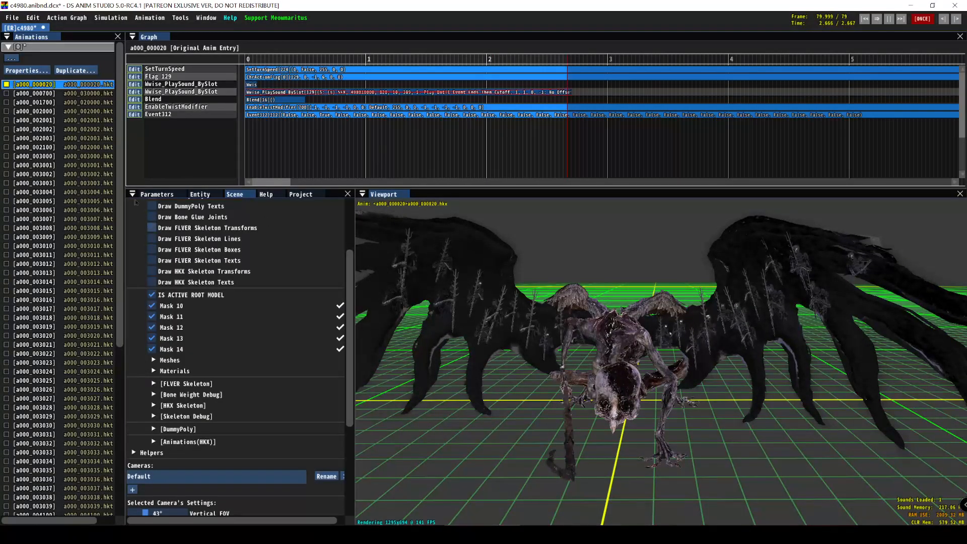
{"action": "left_click", "coordinate": [38, 95]}
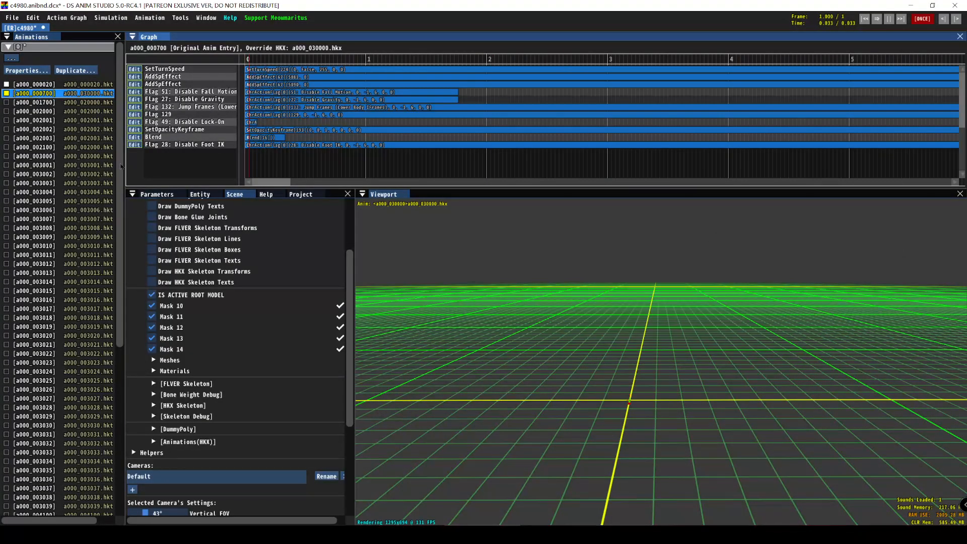
{"action": "left_click", "coordinate": [38, 102]}
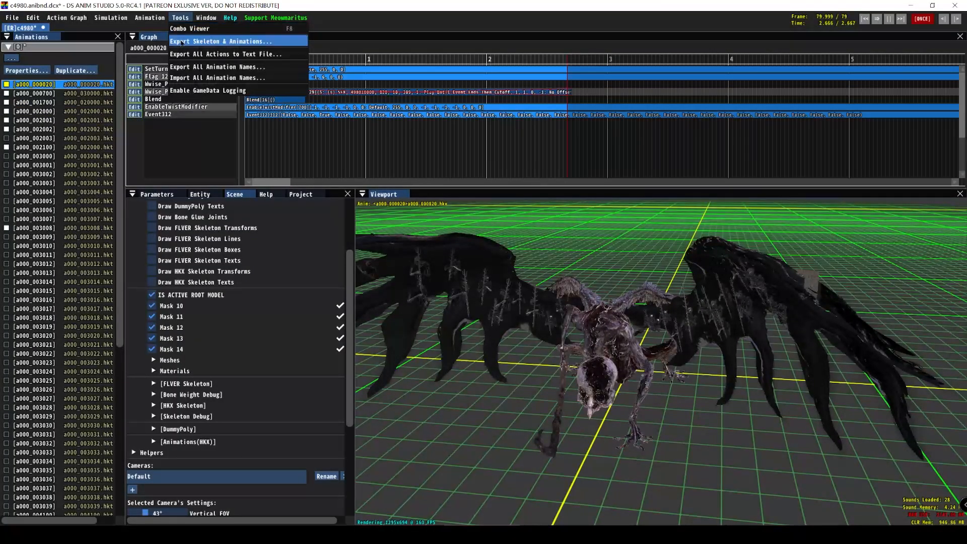
- Set up a skeleton and animation export to the _debug\parts\骨骼降级 folder as Havok 2010.2 Packfile x32
{"action": "left_click", "coordinate": [186, 42]}
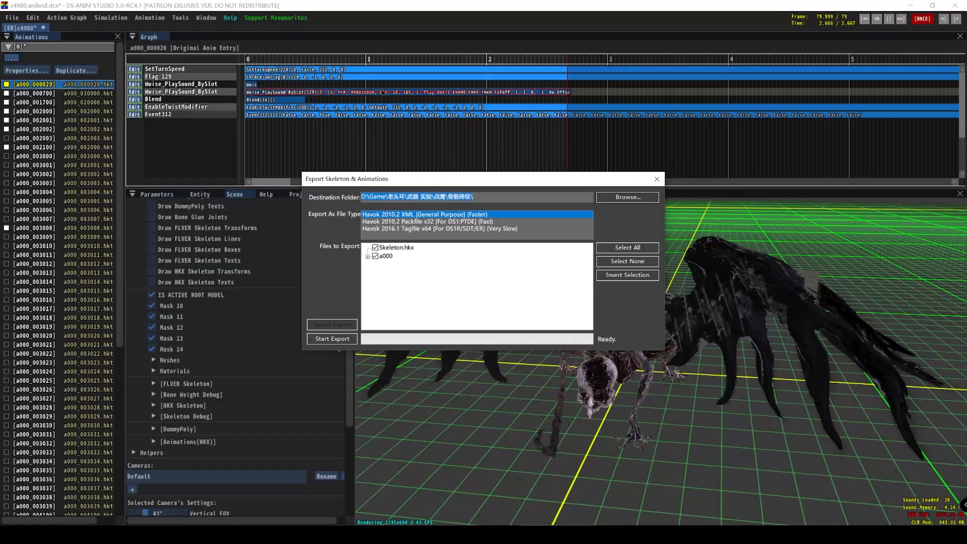
{"action": "left_click", "coordinate": [627, 197]}
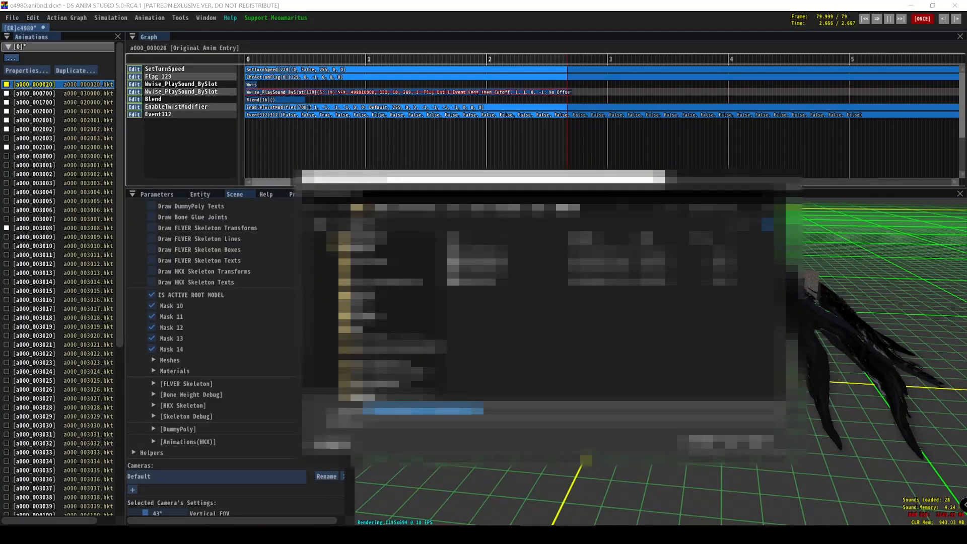
{"action": "left_click", "coordinate": [709, 442]}
{"action": "left_click", "coordinate": [408, 222]}
- Limit the files to Skeleton.hkx and a000_000020.hkx and run the export
{"action": "left_click", "coordinate": [368, 256]}
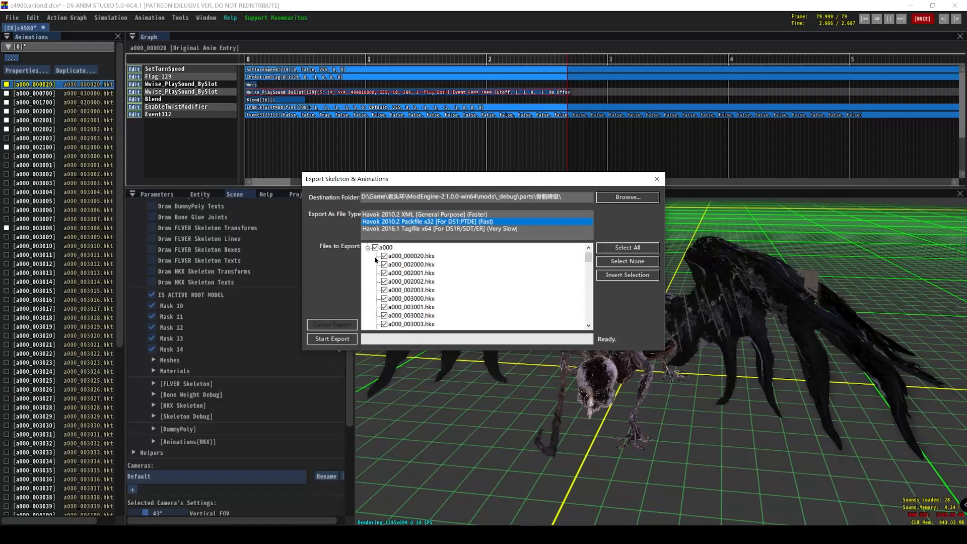
{"action": "left_click", "coordinate": [627, 261]}
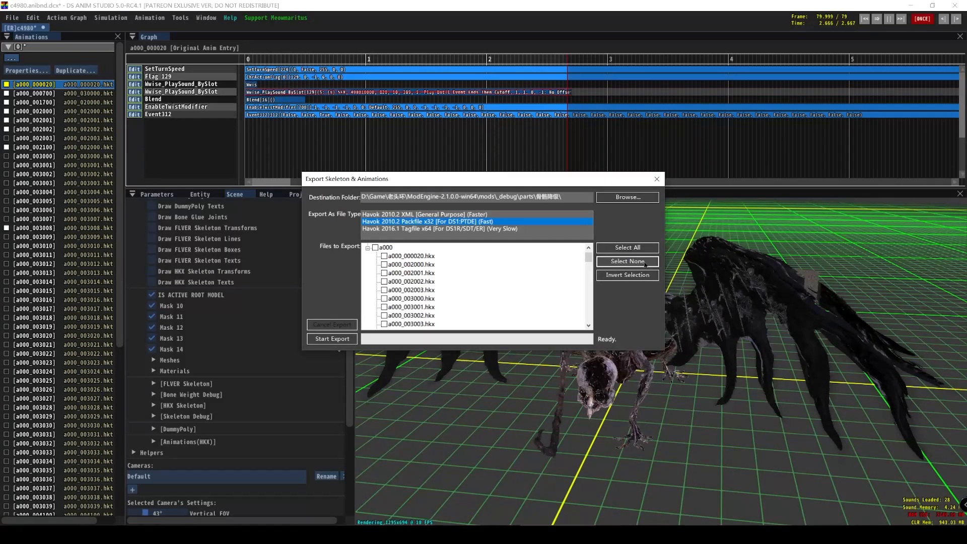
{"action": "left_click", "coordinate": [384, 257]}
{"action": "scroll", "coordinate": [391, 249], "scroll_direction": "up", "scroll_amount": 1}
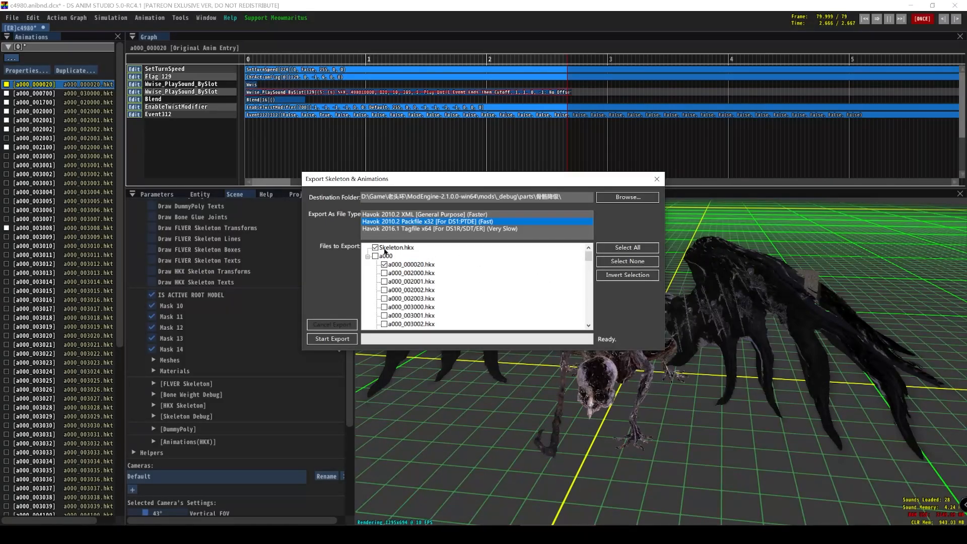
{"action": "left_click", "coordinate": [330, 338]}
- Switch to the Q-Dir file manager and inspect the exported a000_000020.hkx and Skeleton.hkx files in the 骨骼降级 folder
{"action": "key", "text": "alt+Tab"}
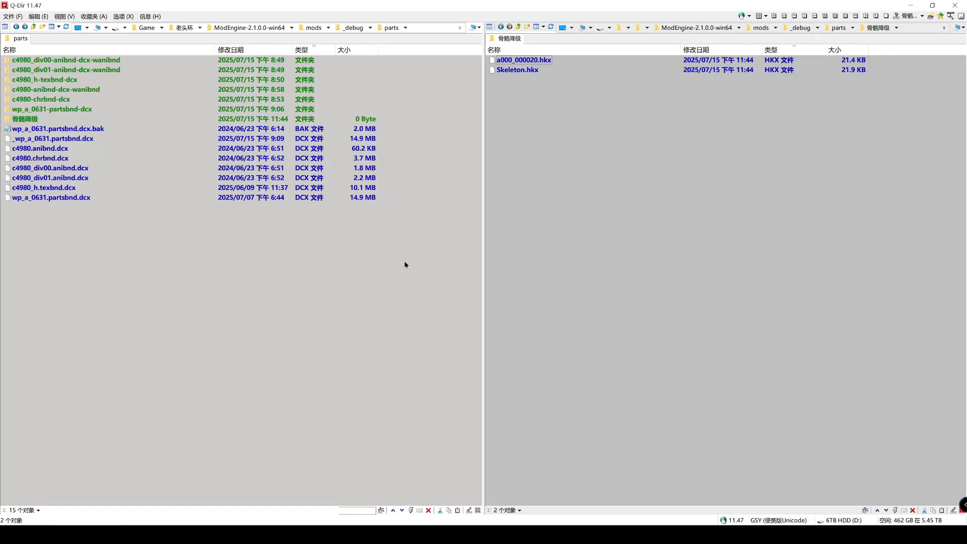
{"action": "left_click_drag", "start_coordinate": [699, 177], "coordinate": [486, 55]}
{"action": "left_click", "coordinate": [658, 188]}
{"action": "left_click", "coordinate": [509, 74]}
{"action": "left_click", "coordinate": [524, 62]}
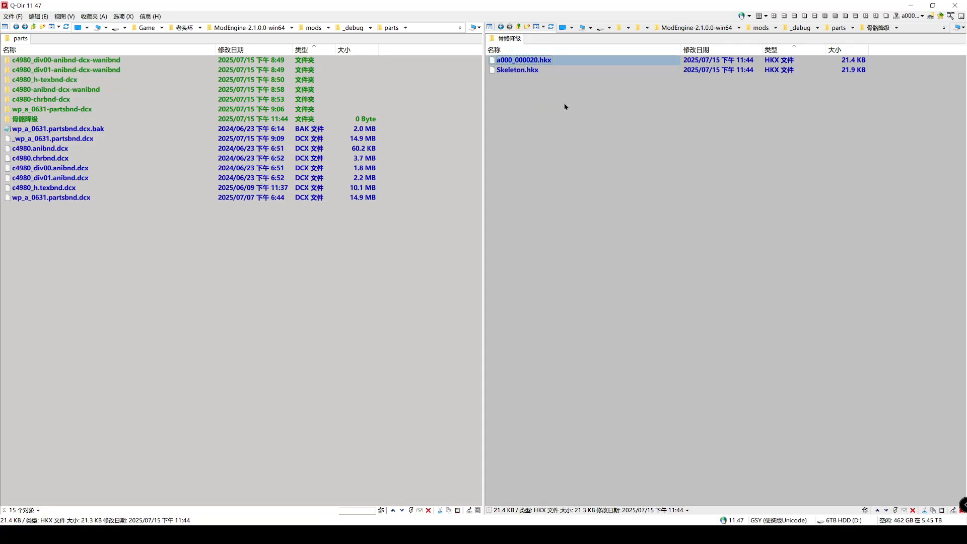
{"action": "left_click_drag", "start_coordinate": [617, 107], "coordinate": [482, 73]}
{"action": "left_click", "coordinate": [617, 106]}
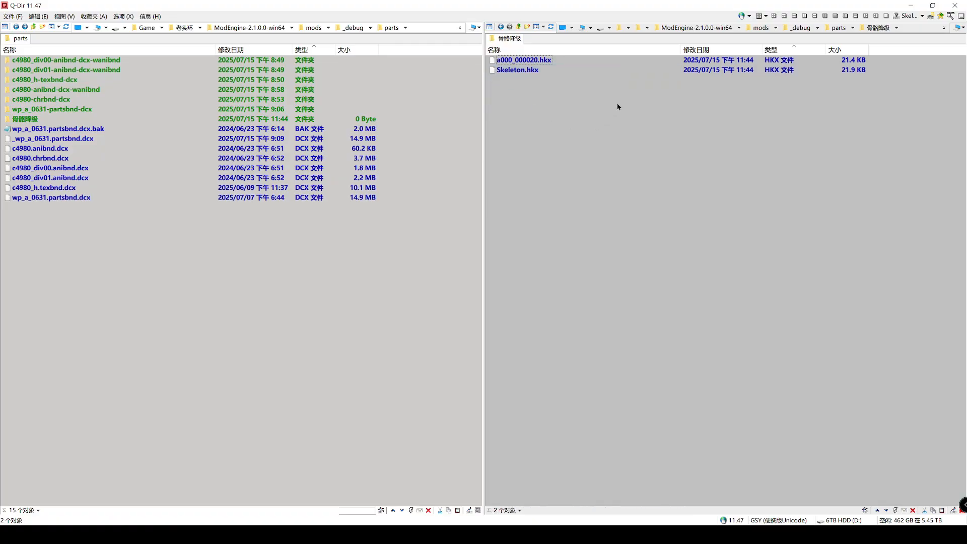
{"action": "left_click", "coordinate": [542, 63]}
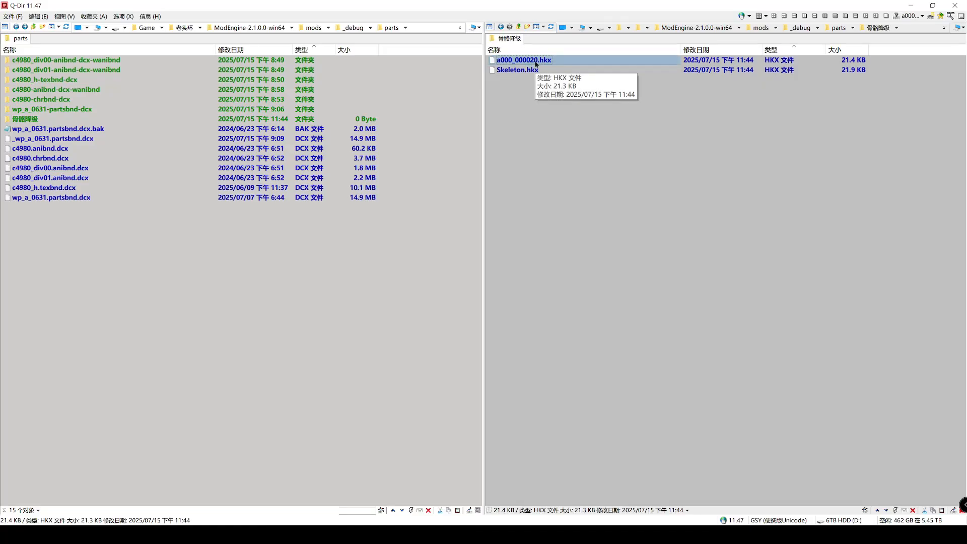
{"action": "left_click_drag", "start_coordinate": [654, 136], "coordinate": [520, 74]}
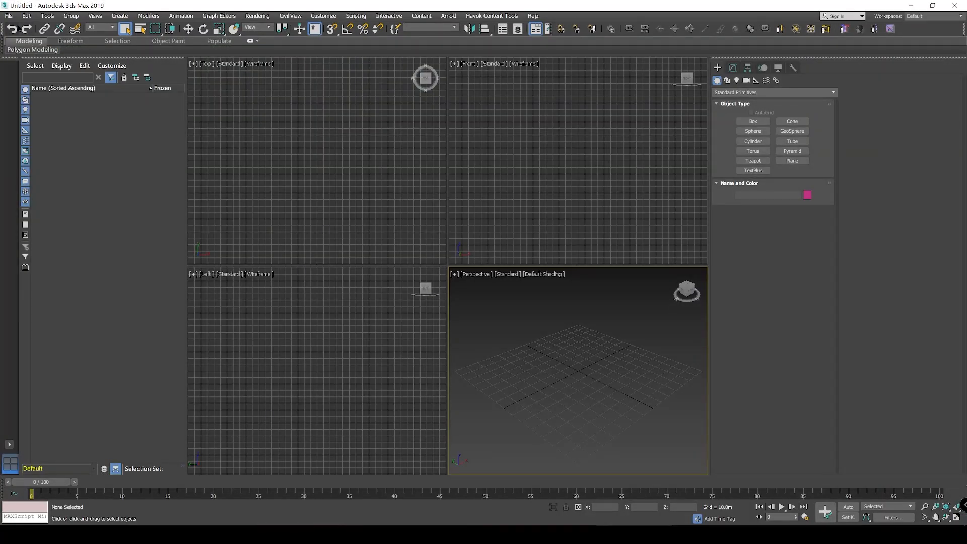
- In 3ds Max, import Skeleton.hkx from the 骨骼降级 folder with the default Havok import settings and scale 1.0
{"action": "left_click", "coordinate": [9, 15]}
{"action": "mouse_move", "coordinate": [26, 16]}
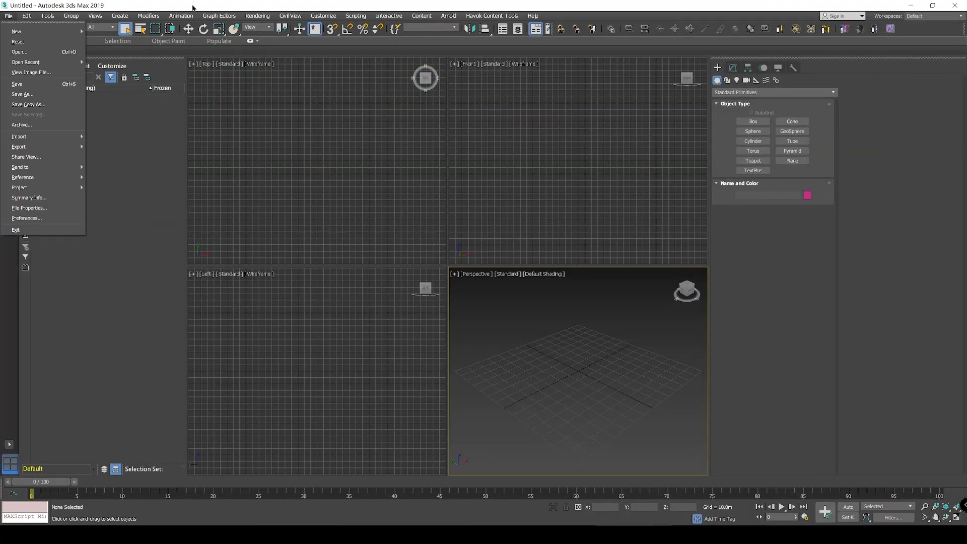
{"action": "mouse_move", "coordinate": [32, 141]}
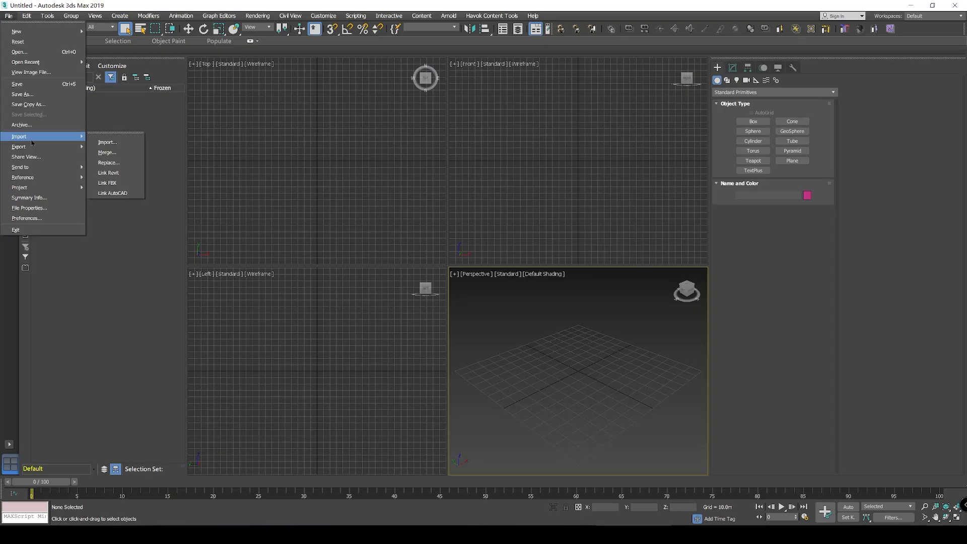
{"action": "left_click", "coordinate": [106, 142]}
{"action": "double_click", "coordinate": [90, 124]}
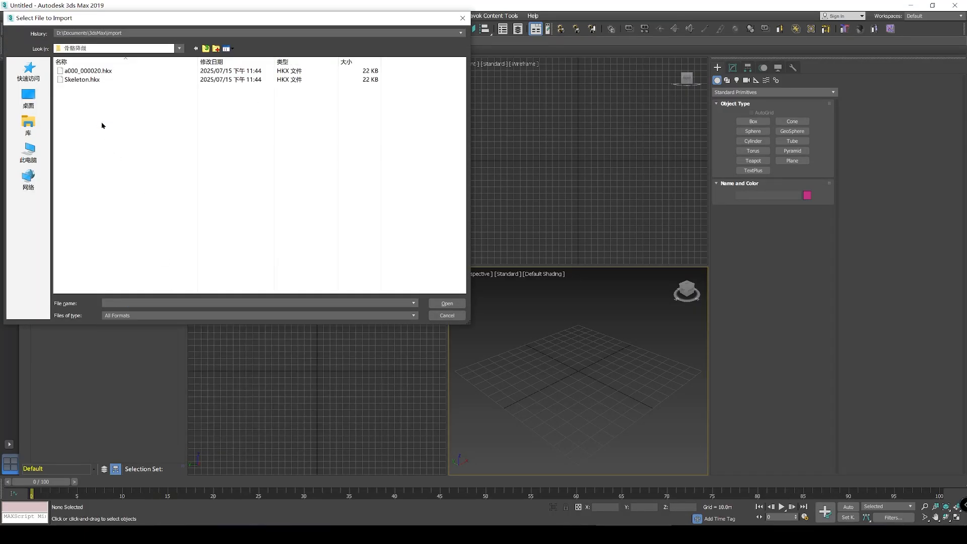
{"action": "left_click", "coordinate": [93, 80]}
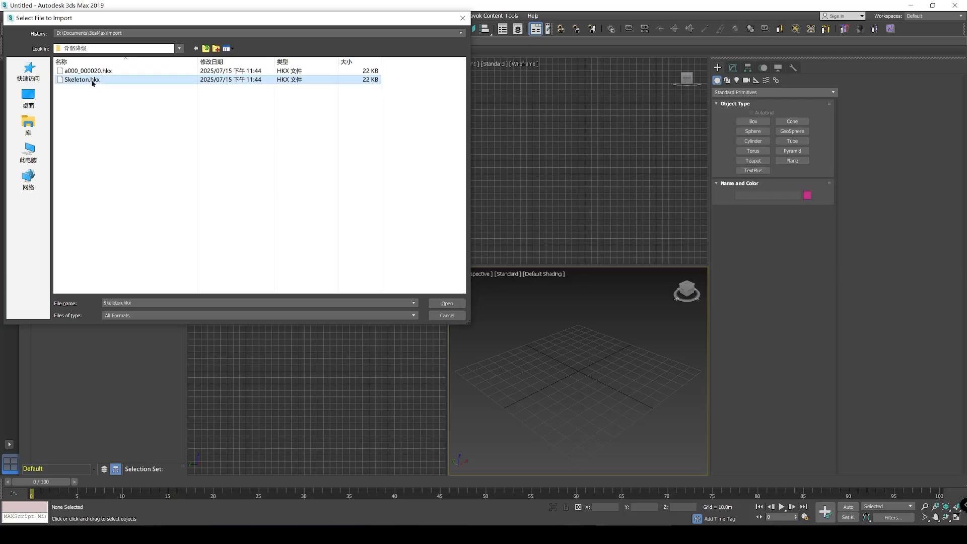
{"action": "double_click", "coordinate": [93, 80]}
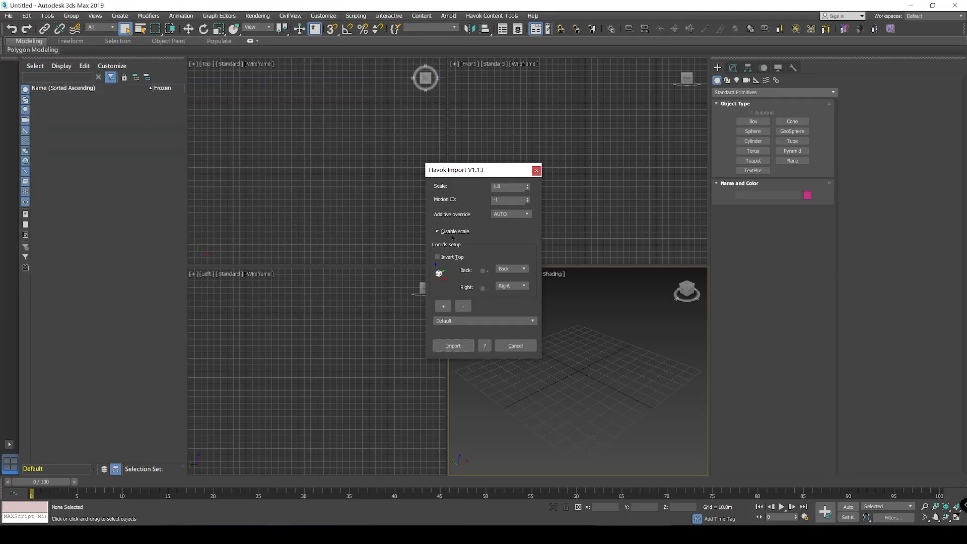
{"action": "left_click", "coordinate": [454, 347]}
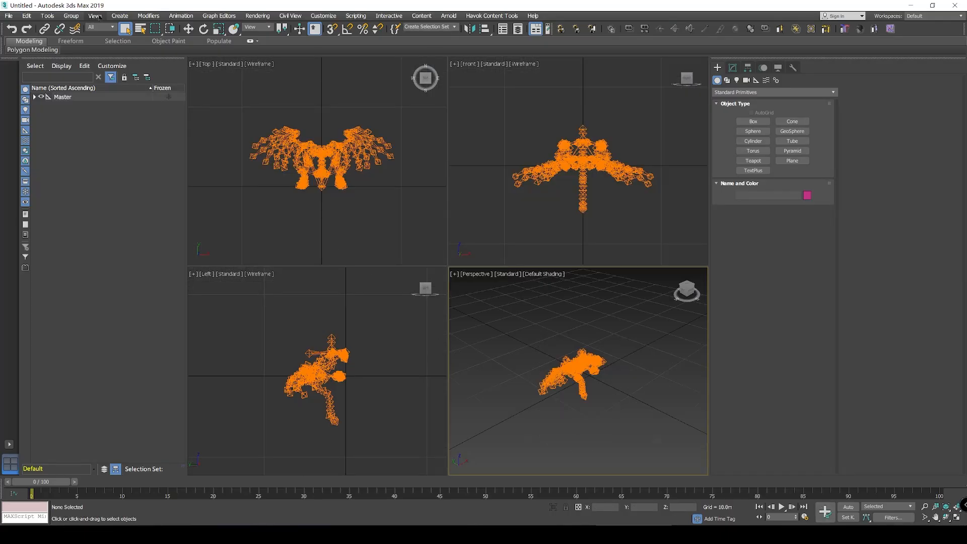
- Import the a000_000020.hkx animation onto the skeleton with the default Havok import settings
{"action": "left_click", "coordinate": [8, 16]}
{"action": "mouse_move", "coordinate": [40, 145]}
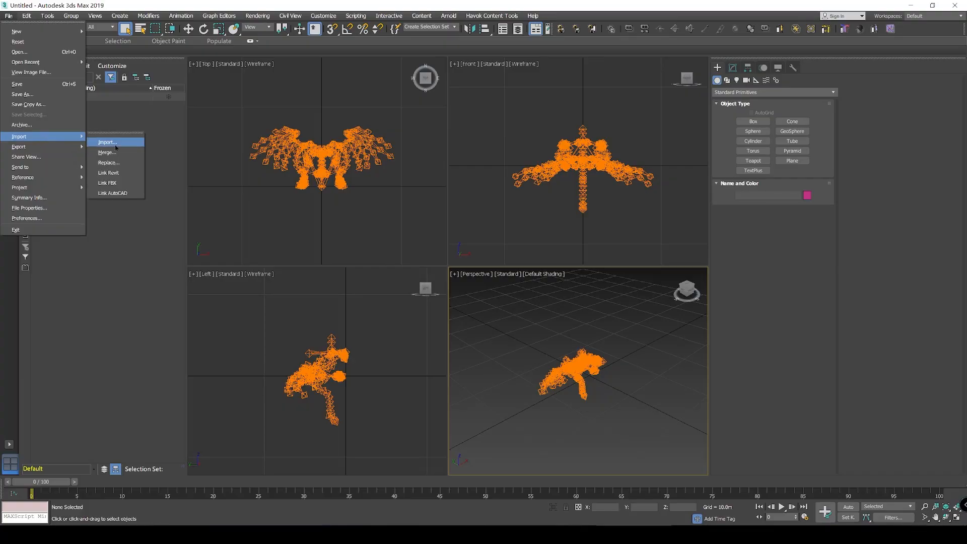
{"action": "left_click", "coordinate": [108, 142]}
{"action": "double_click", "coordinate": [110, 73]}
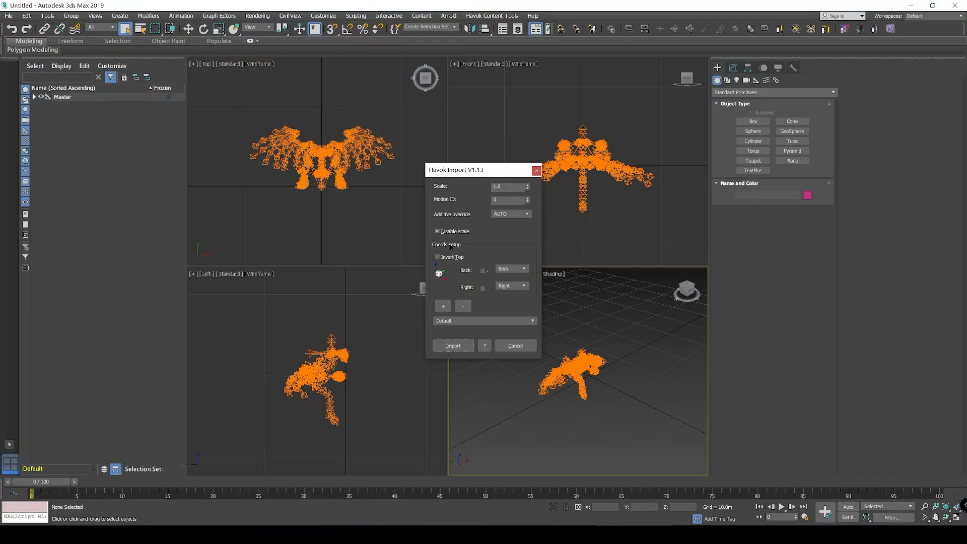
{"action": "left_click", "coordinate": [453, 346]}
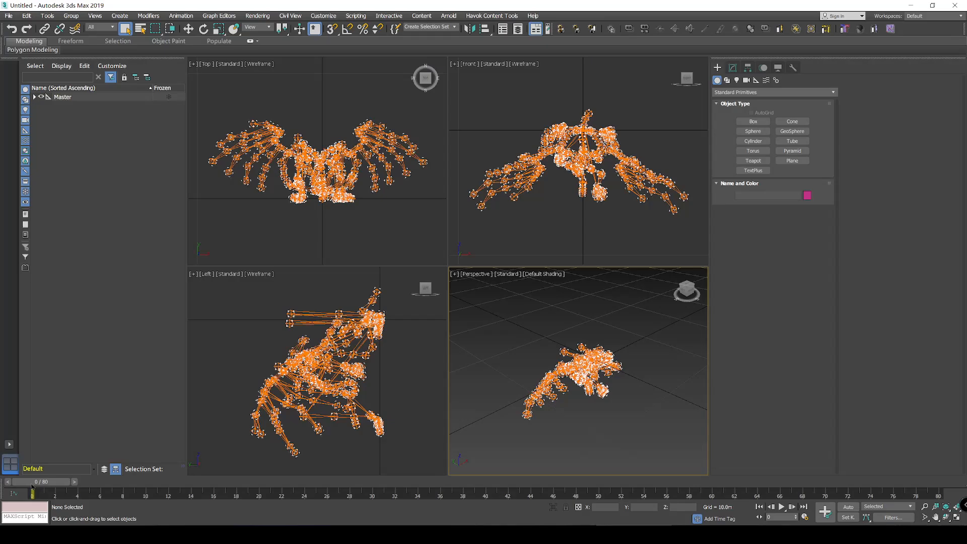
- Scrub the imported idle animation along the timeline and select the whole skeleton to check its keyframes
{"action": "left_click_drag", "start_coordinate": [33, 484], "coordinate": [257, 496]}
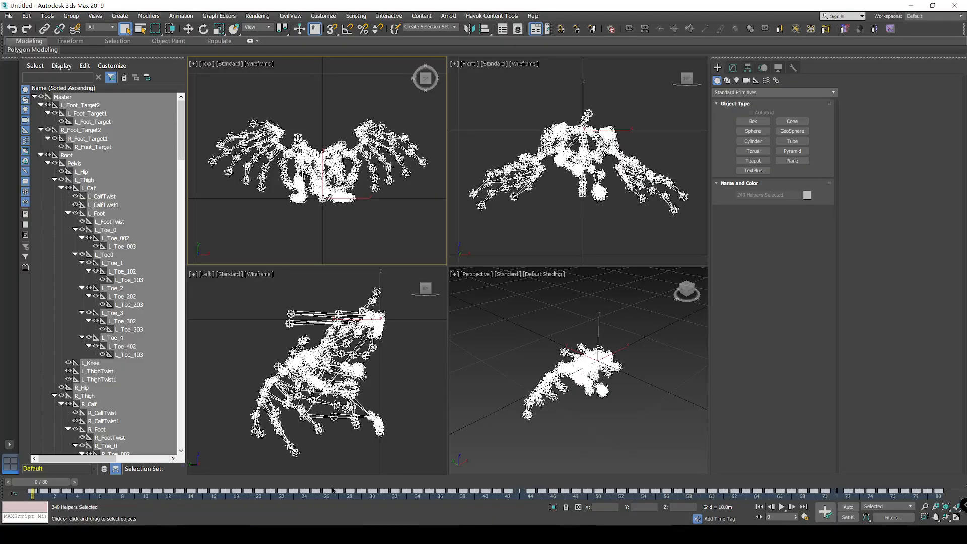
{"action": "left_click", "coordinate": [409, 374]}
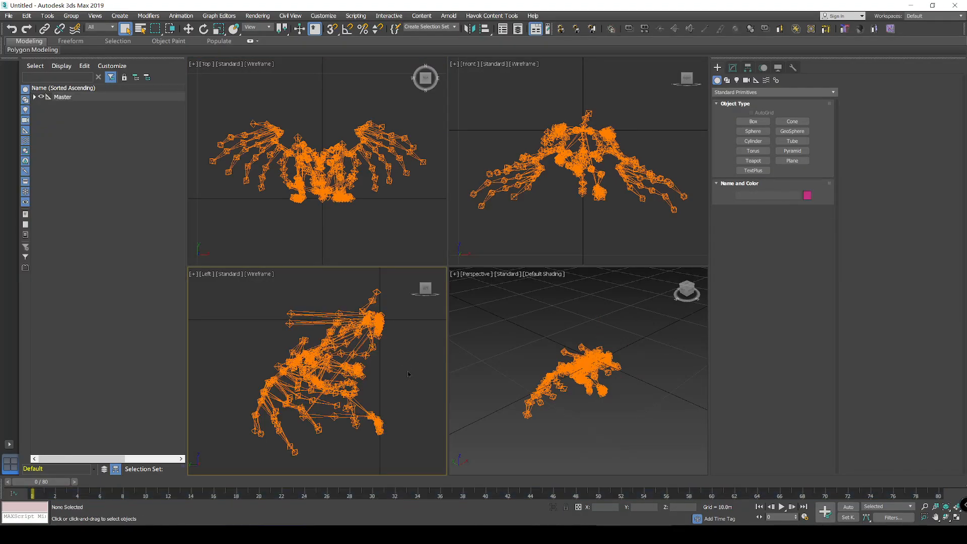
{"action": "mouse_move", "coordinate": [40, 484]}
{"action": "left_mouse_down"}
{"action": "mouse_move", "coordinate": [940, 471]}
{"action": "mouse_move", "coordinate": [742, 482]}
{"action": "mouse_move", "coordinate": [41, 482]}
{"action": "left_mouse_up"}
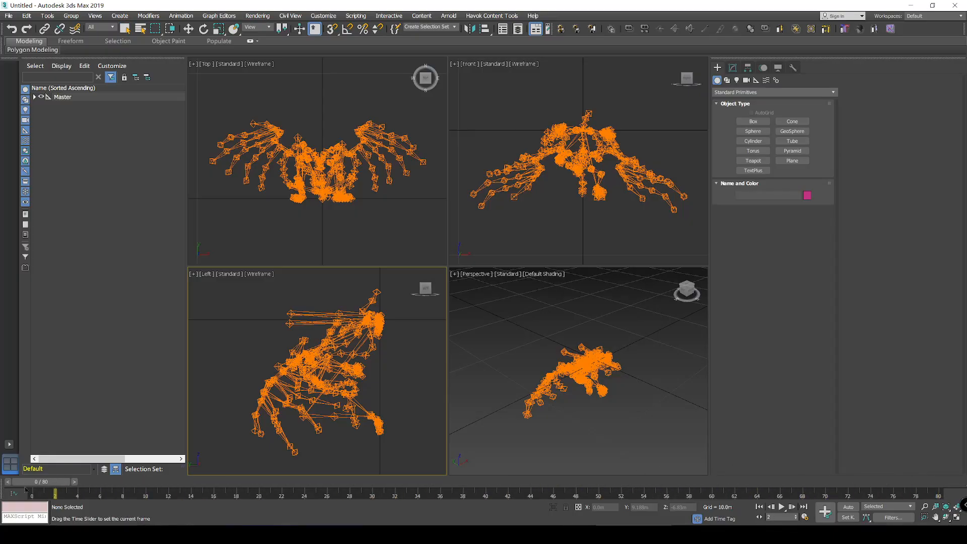
{"action": "left_click", "coordinate": [291, 228]}
{"action": "key", "text": "ctrl+a"}
{"action": "key", "text": "k"}
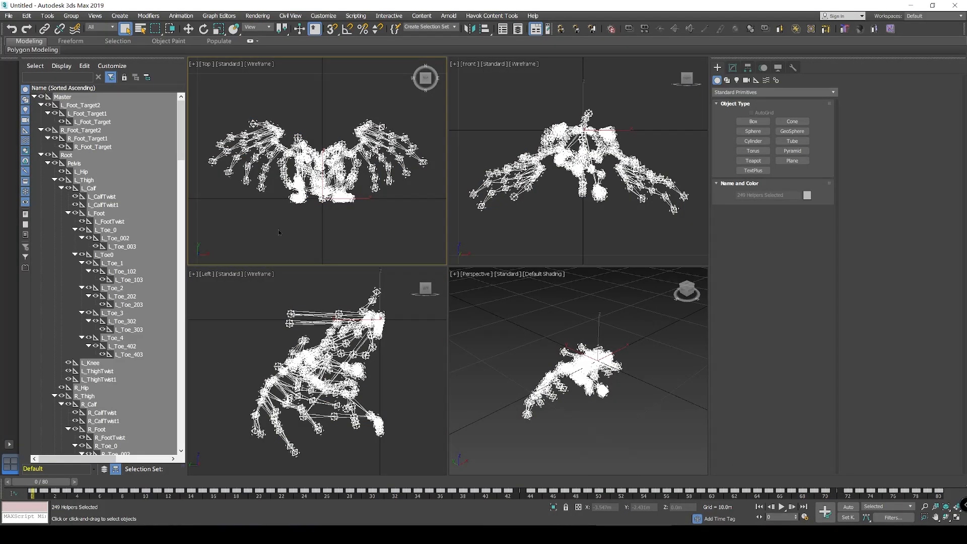
{"action": "left_click", "coordinate": [119, 155]}
- Examine the skeleton's legs and wing bones from above and from a tilted angle
{"action": "scroll", "coordinate": [353, 232], "scroll_direction": "up", "scroll_amount": 2}
{"action": "scroll", "coordinate": [353, 230], "scroll_direction": "up", "scroll_amount": 5}
{"action": "middle_click_drag", "start_coordinate": [271, 137], "coordinate": [306, 182]}
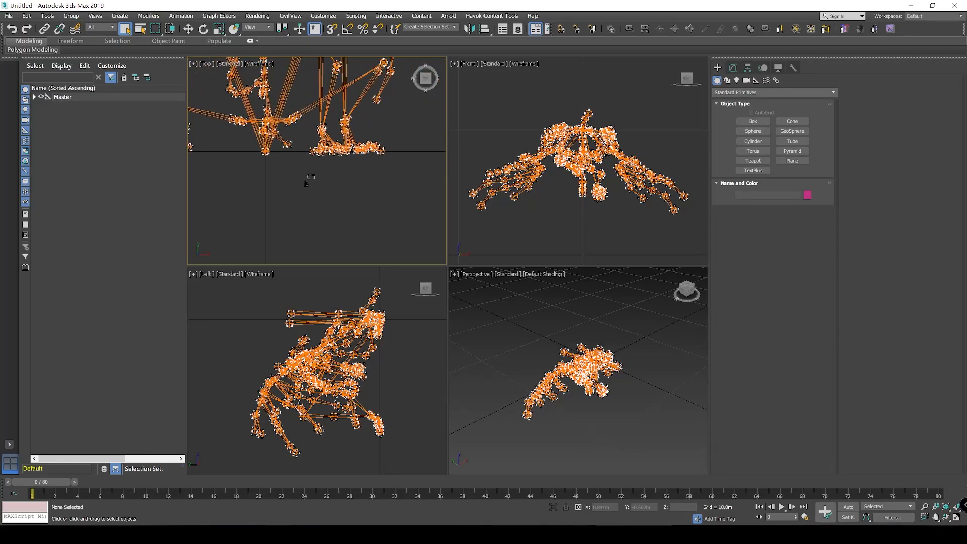
{"action": "right_click", "coordinate": [379, 179]}
{"action": "left_click", "coordinate": [366, 180]}
{"action": "scroll", "coordinate": [366, 183], "scroll_direction": "down", "scroll_amount": 5}
{"action": "middle_click_drag", "start_coordinate": [380, 190], "coordinate": [387, 158], "text": "alt"}
{"action": "scroll", "coordinate": [386, 158], "scroll_direction": "down", "scroll_amount": 5}
{"action": "scroll", "coordinate": [386, 158], "scroll_direction": "up", "scroll_amount": 5}
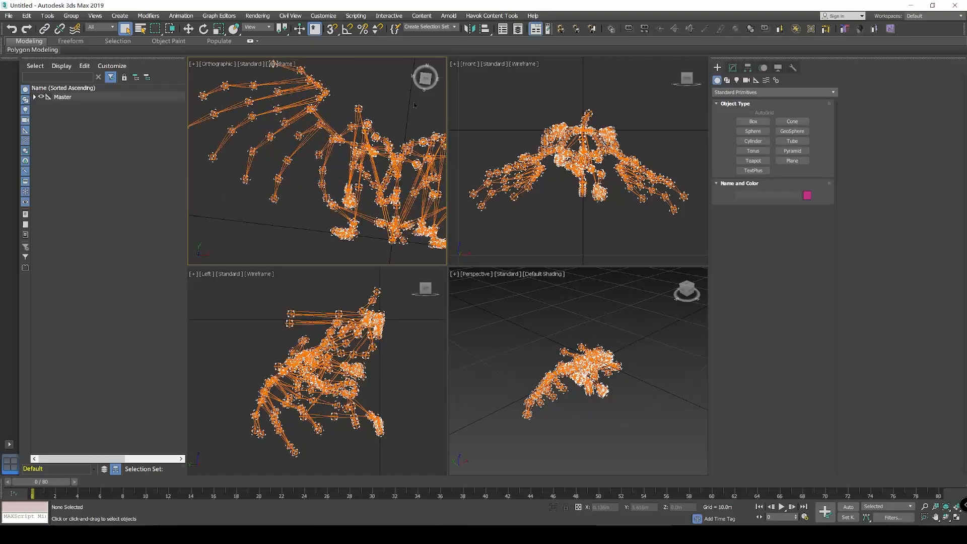
{"action": "left_click", "coordinate": [426, 77]}
- Isolate the Root bone under Master to examine it, and bring back the rest of the skeleton
{"action": "left_click", "coordinate": [34, 96]}
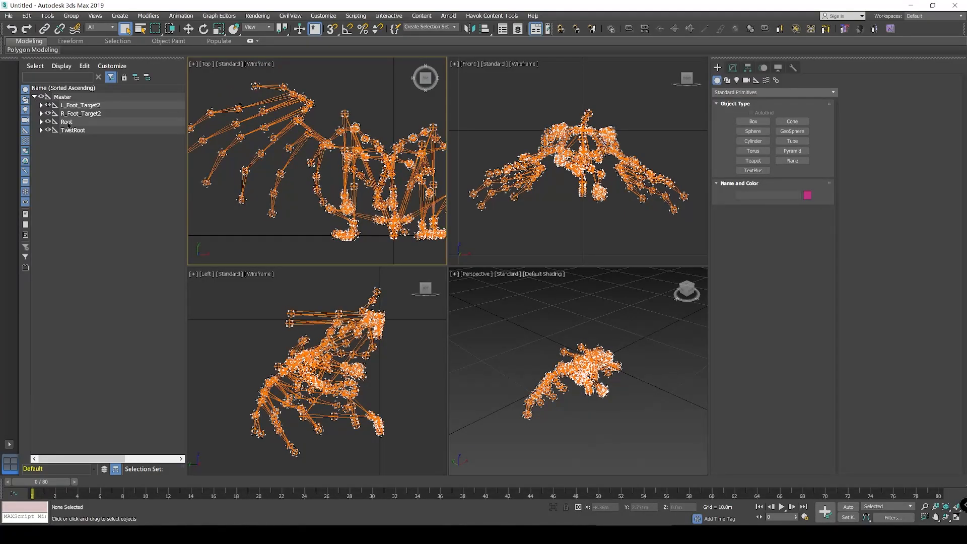
{"action": "left_click", "coordinate": [67, 122]}
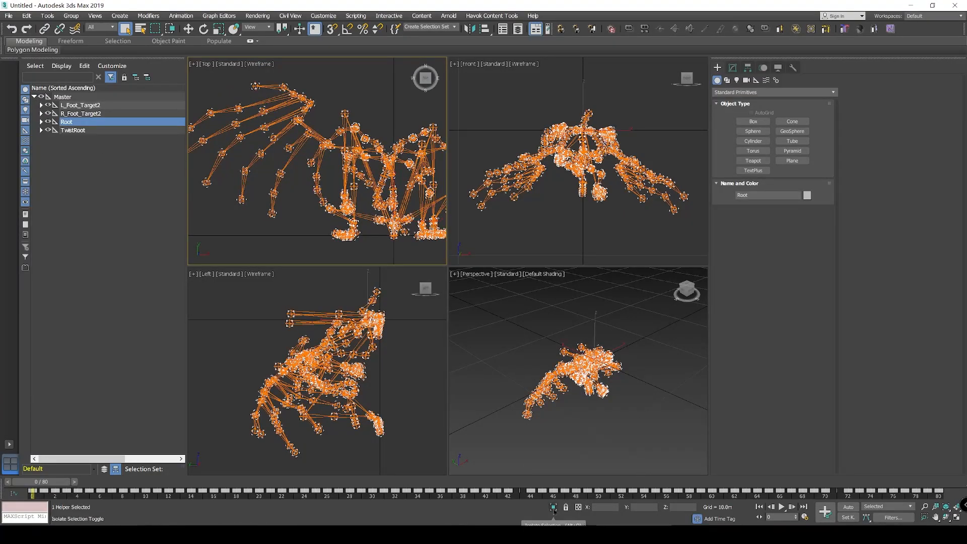
{"action": "left_click", "coordinate": [553, 506]}
{"action": "scroll", "coordinate": [373, 201], "scroll_direction": "down", "scroll_amount": 2}
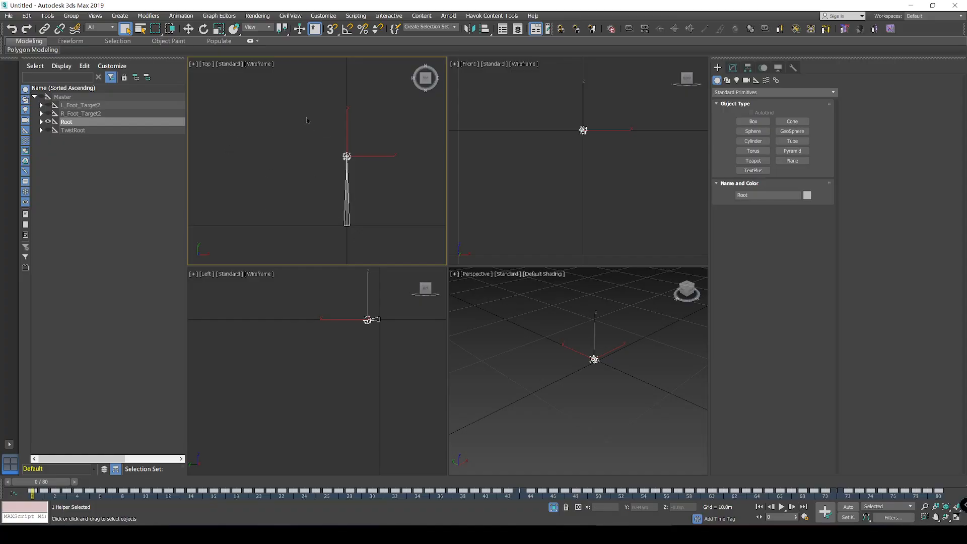
{"action": "key", "text": "alt+q"}
{"action": "scroll", "coordinate": [341, 219], "scroll_direction": "up", "scroll_amount": 3}
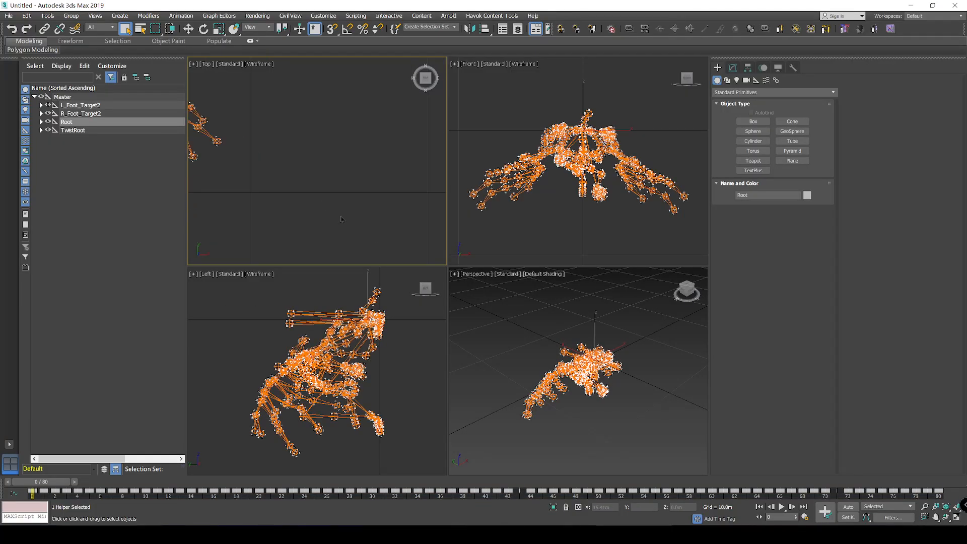
- Scale the L_Big_Wing_Root bone uniformly to about 70% to shrink the whole left wing
{"action": "middle_click_drag", "start_coordinate": [315, 191], "coordinate": [436, 227]}
{"action": "middle_click_drag", "start_coordinate": [223, 166], "coordinate": [311, 170]}
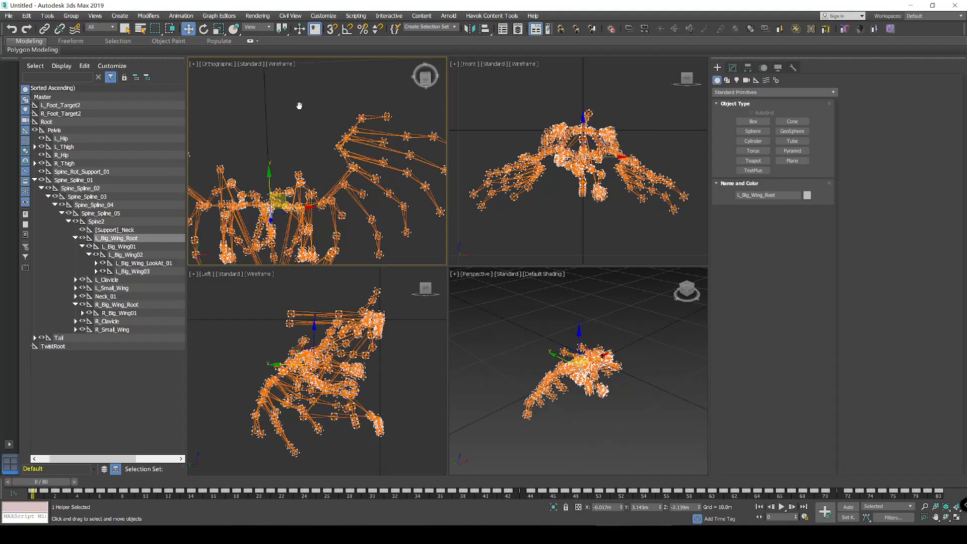
{"action": "middle_click_drag", "start_coordinate": [297, 103], "coordinate": [292, 148], "text": "alt"}
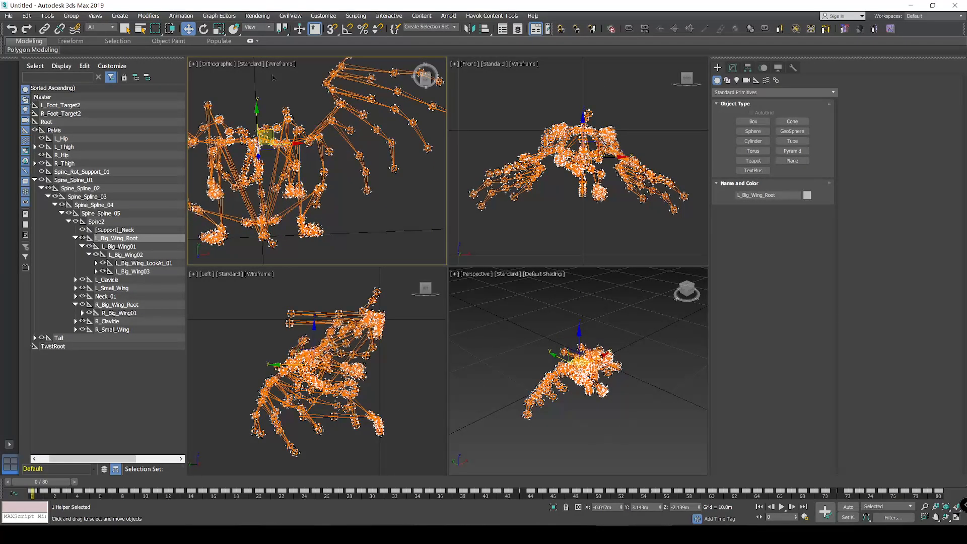
{"action": "left_click", "coordinate": [218, 29]}
{"action": "middle_click_drag", "start_coordinate": [594, 353], "coordinate": [669, 386], "text": "alt"}
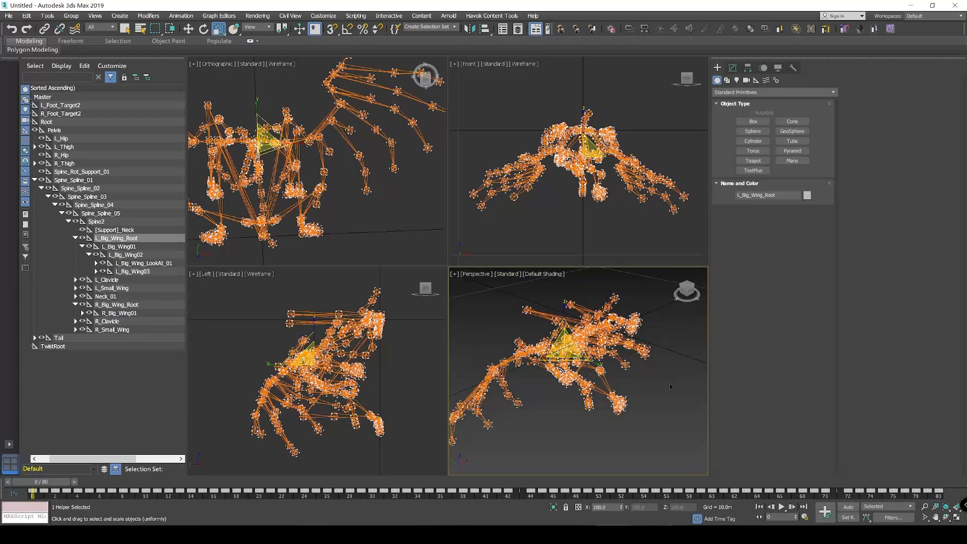
{"action": "scroll", "coordinate": [568, 349], "scroll_direction": "up", "scroll_amount": 5}
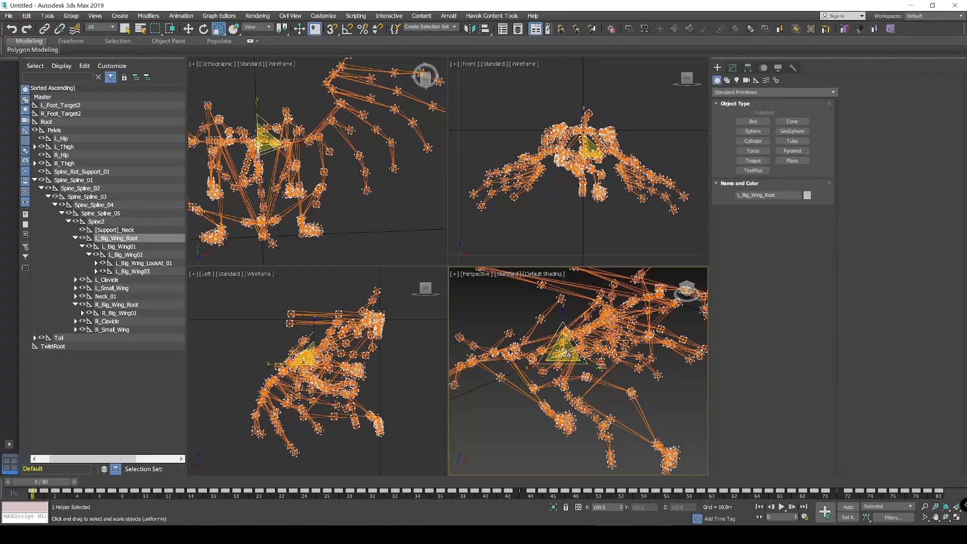
{"action": "left_click_drag", "start_coordinate": [567, 354], "coordinate": [594, 371]}
{"action": "scroll", "coordinate": [442, 245], "scroll_direction": "down", "scroll_amount": 2}
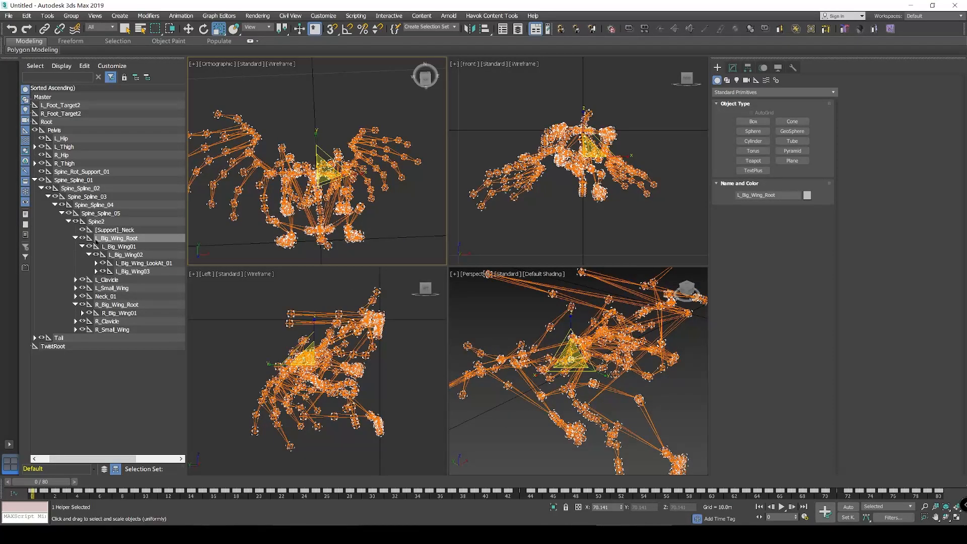
- Scale the R_Big_Wing_Root bone uniformly to about 70% and play the animation to check both wings
{"action": "left_click", "coordinate": [105, 305]}
{"action": "scroll", "coordinate": [598, 372], "scroll_direction": "up", "scroll_amount": 3}
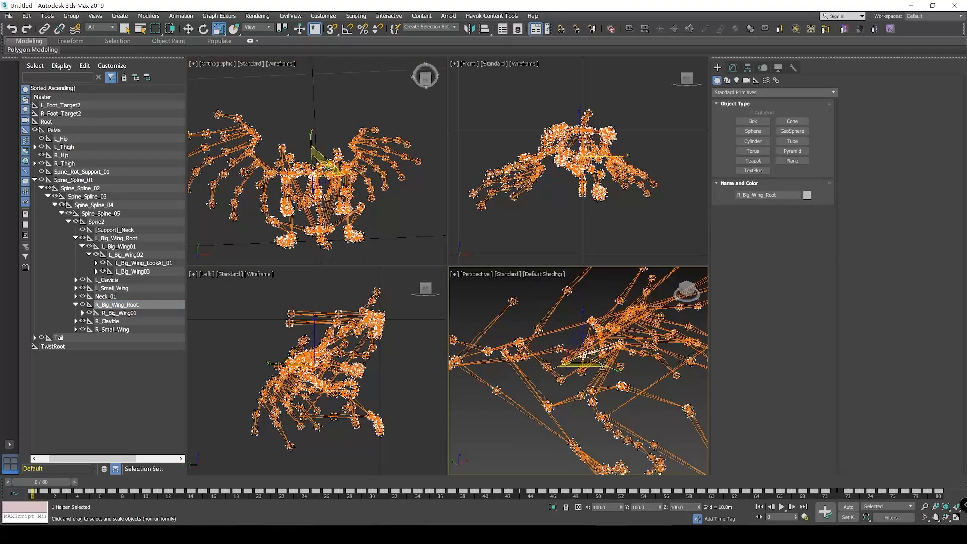
{"action": "left_click_drag", "start_coordinate": [584, 357], "coordinate": [608, 373]}
{"action": "key", "text": "slash"}
{"action": "key", "text": "slash"}
{"action": "key", "text": "Home"}
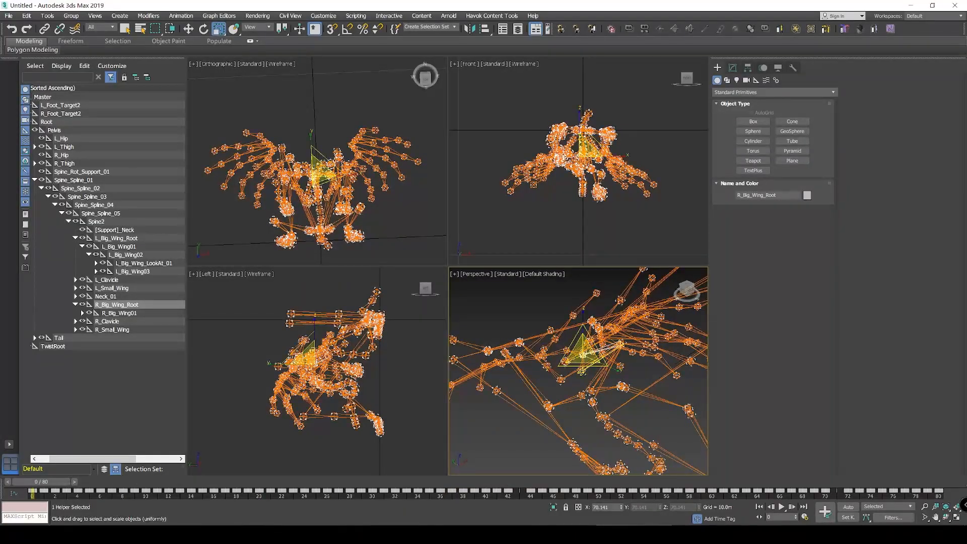
- Select the entire skeleton and open the Havok Content Tools export Filter Manager
{"action": "scroll", "coordinate": [554, 362], "scroll_direction": "down", "scroll_amount": 5}
{"action": "middle_click_drag", "start_coordinate": [276, 103], "coordinate": [387, 204], "text": "alt"}
{"action": "left_click", "coordinate": [388, 204]}
{"action": "key", "text": "ctrl+a"}
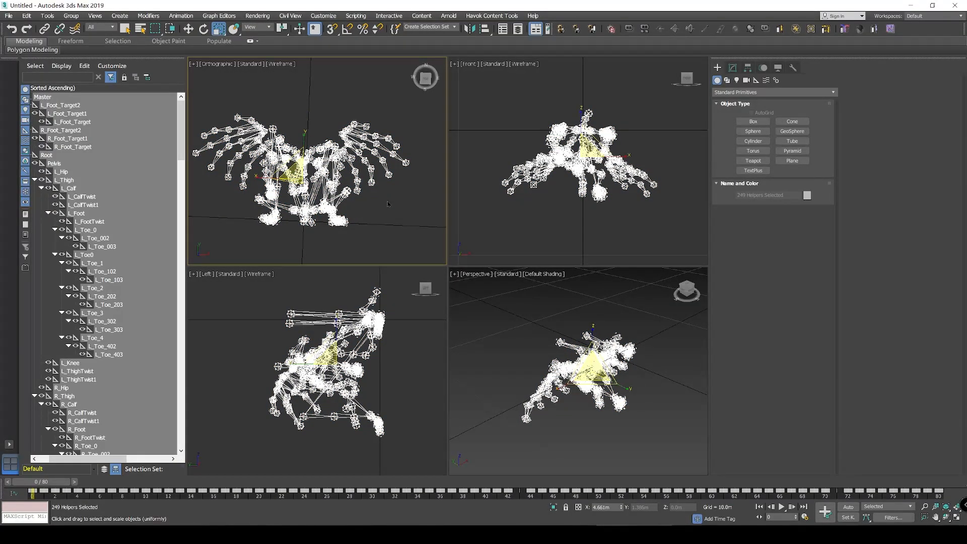
{"action": "left_click", "coordinate": [492, 15]}
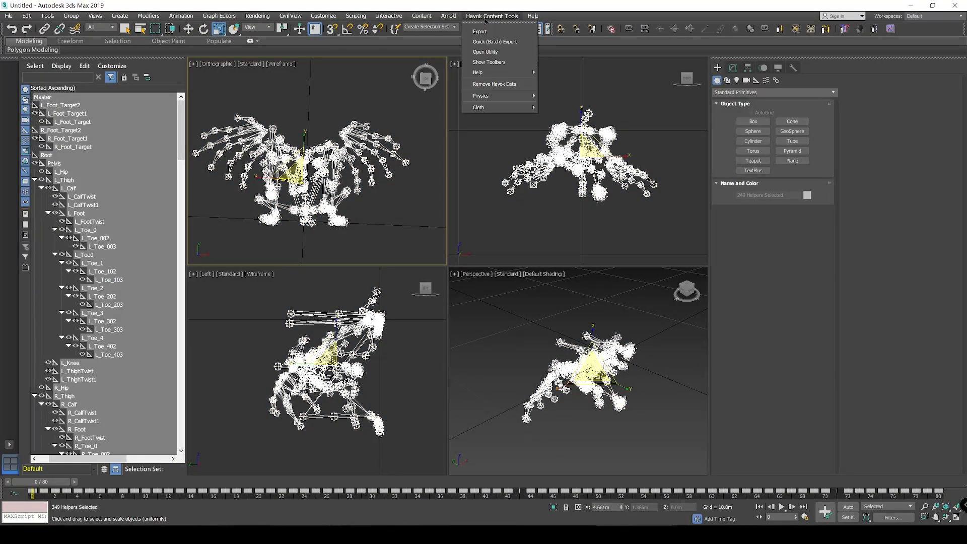
{"action": "left_click", "coordinate": [491, 32]}
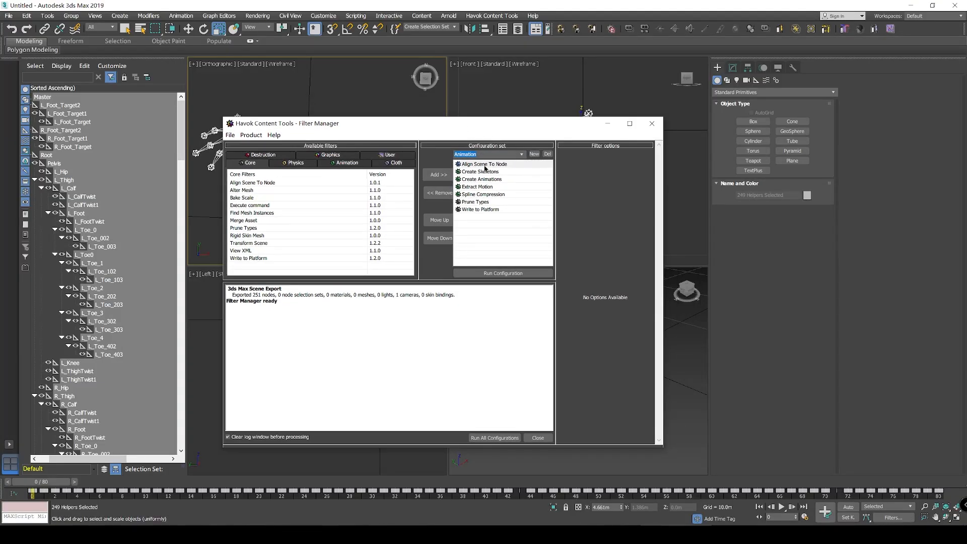
{"action": "left_click_drag", "start_coordinate": [520, 126], "coordinate": [522, 111]}
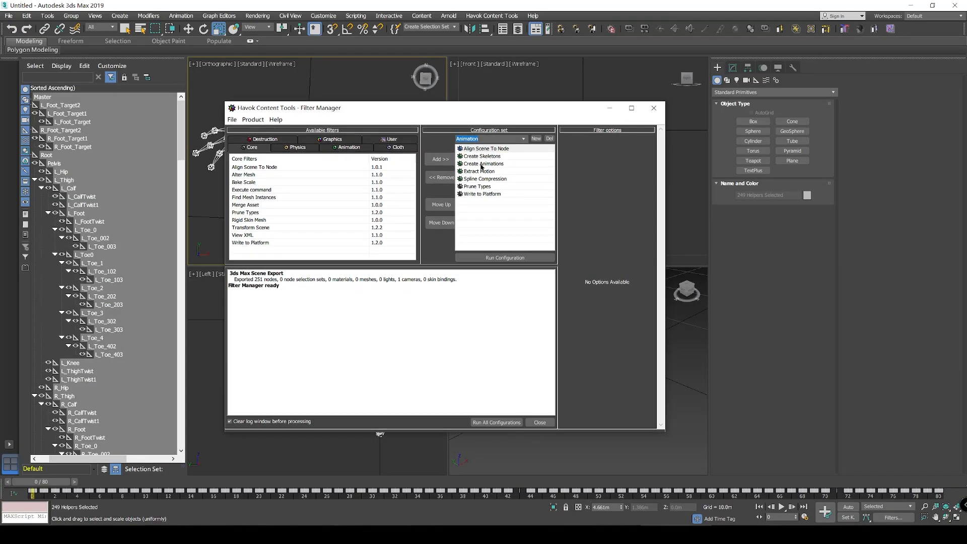
- Review the options of the Animation configuration's filters, from Align Scene To Node through Prune Types
{"action": "left_click", "coordinate": [485, 149]}
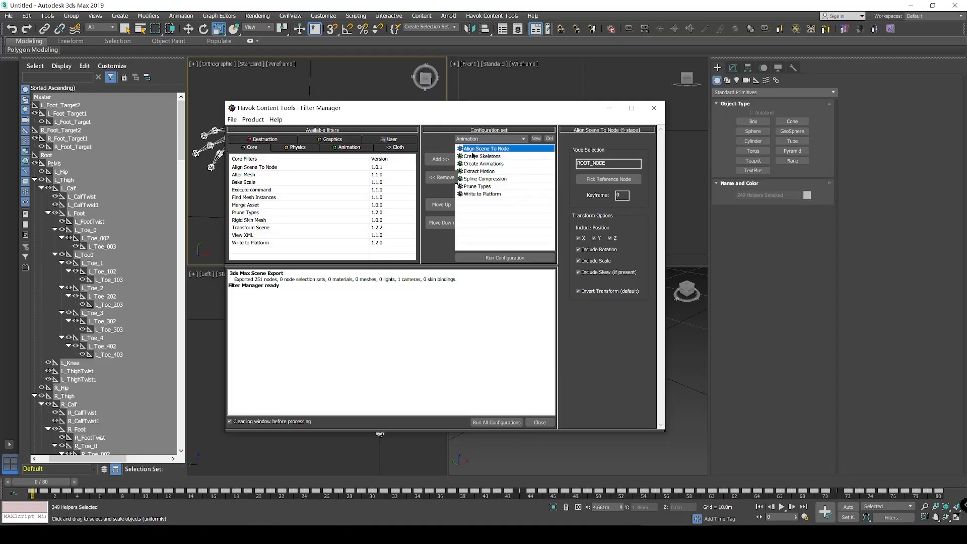
{"action": "left_click", "coordinate": [489, 157]}
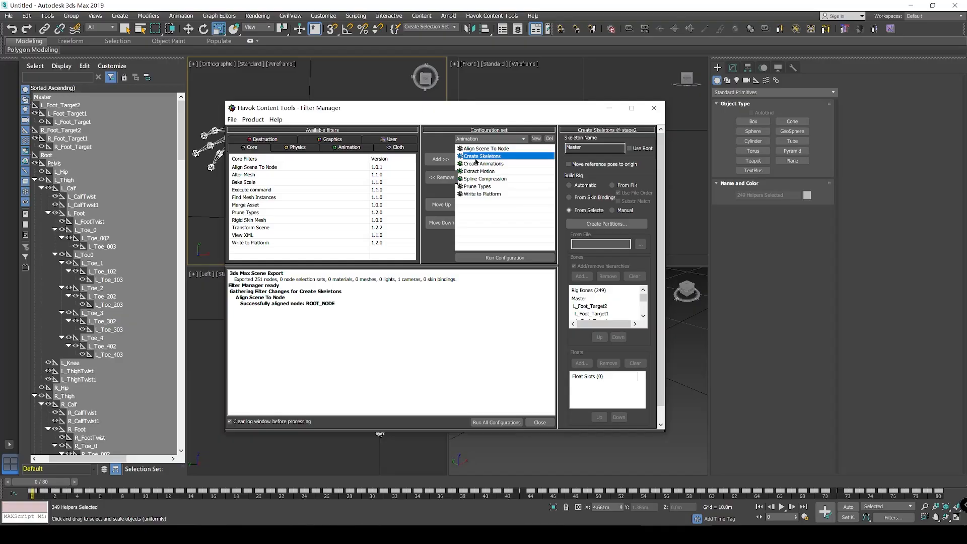
{"action": "scroll", "coordinate": [617, 233], "scroll_direction": "down", "scroll_amount": 1}
{"action": "left_click", "coordinate": [489, 165]}
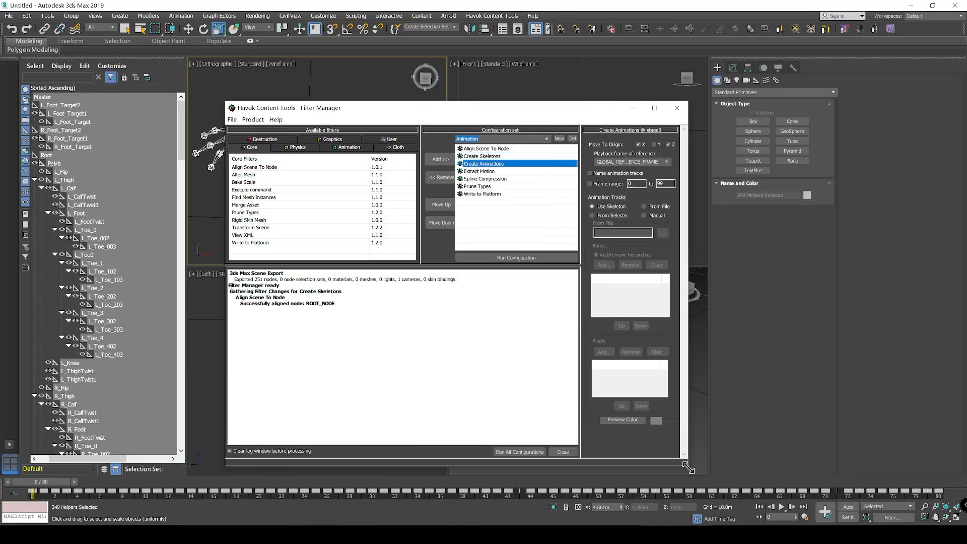
{"action": "left_click", "coordinate": [486, 171]}
{"action": "left_click", "coordinate": [486, 179]}
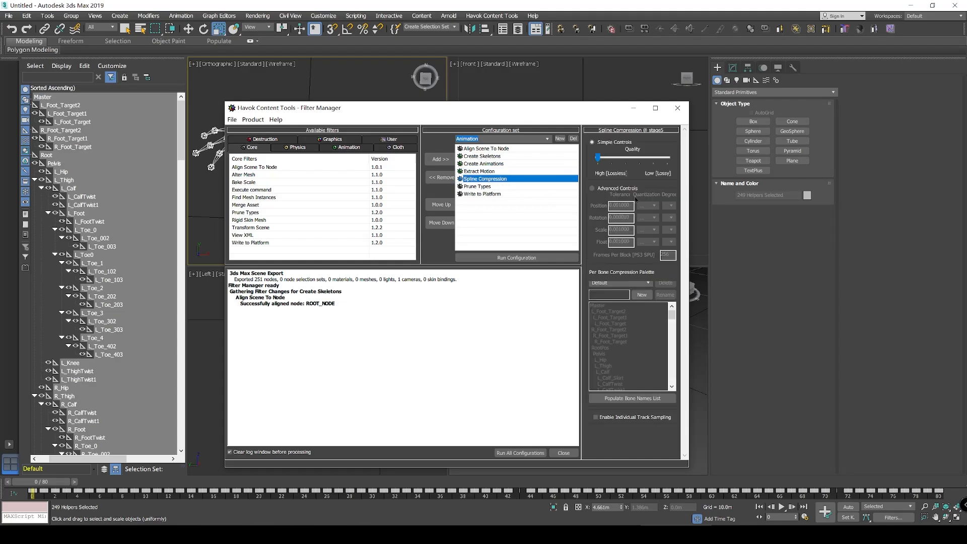
{"action": "left_click", "coordinate": [489, 187]}
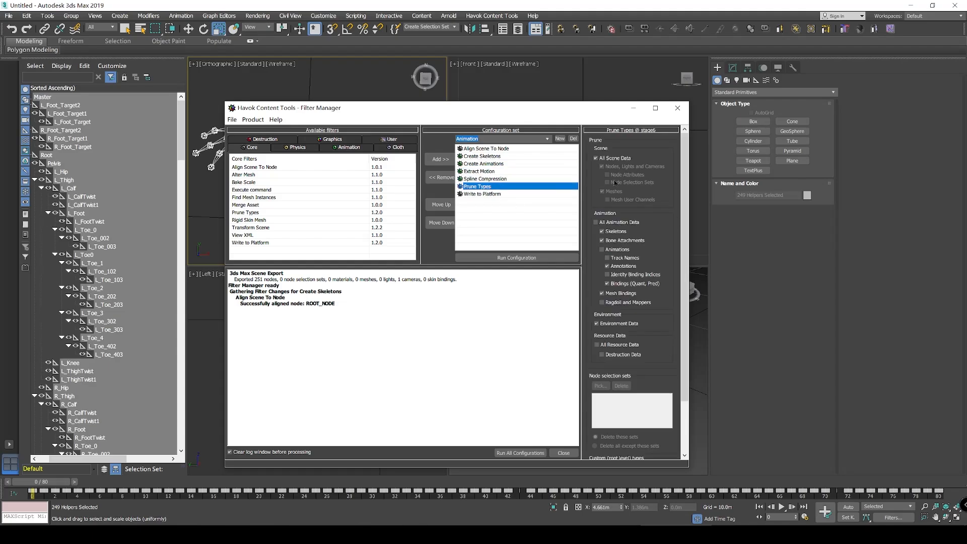
- Export a targeted MSVC x64 binary to a000_000000.hkx in the parts folder with all configurations, and locate the file in Q-Dir
{"action": "key", "text": "Down"}
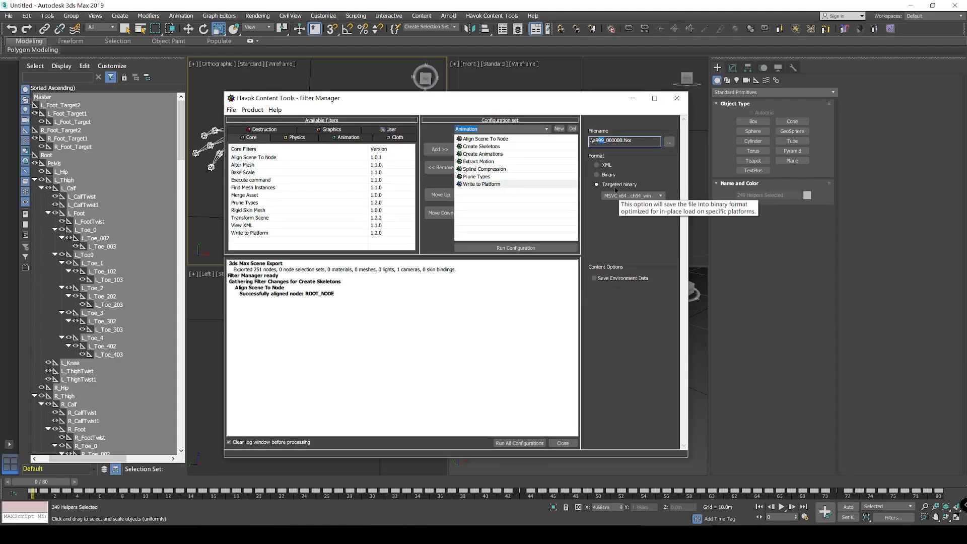
{"action": "left_click", "coordinate": [648, 197]}
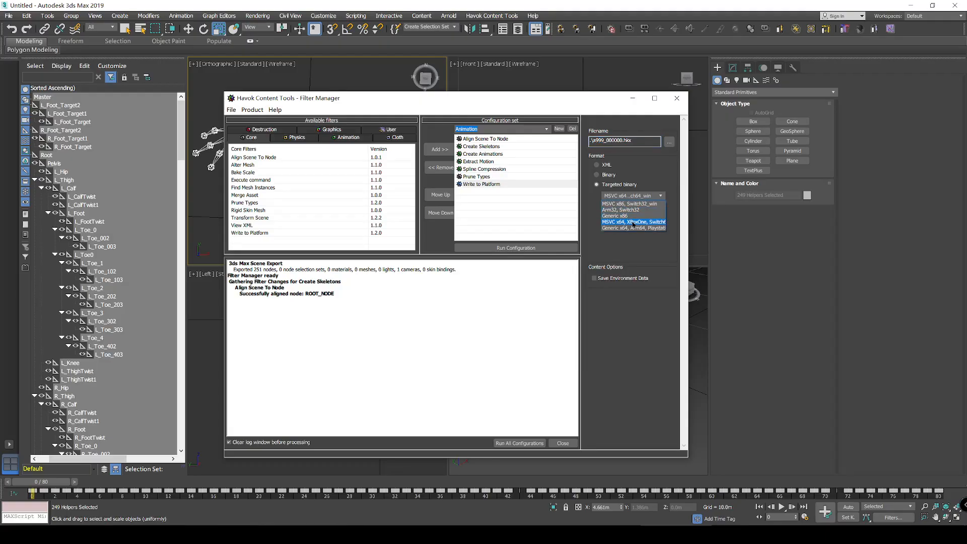
{"action": "left_click", "coordinate": [667, 265]}
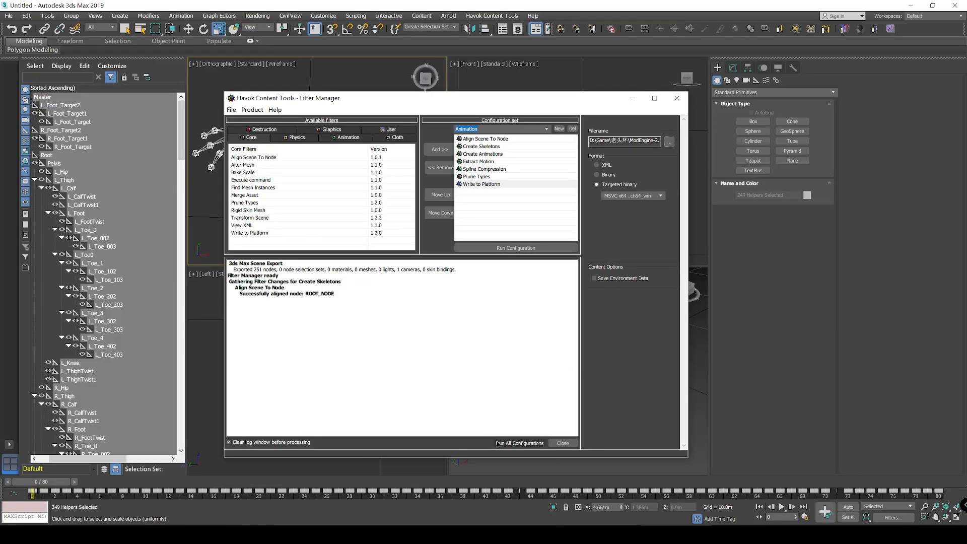
{"action": "left_click", "coordinate": [502, 448]}
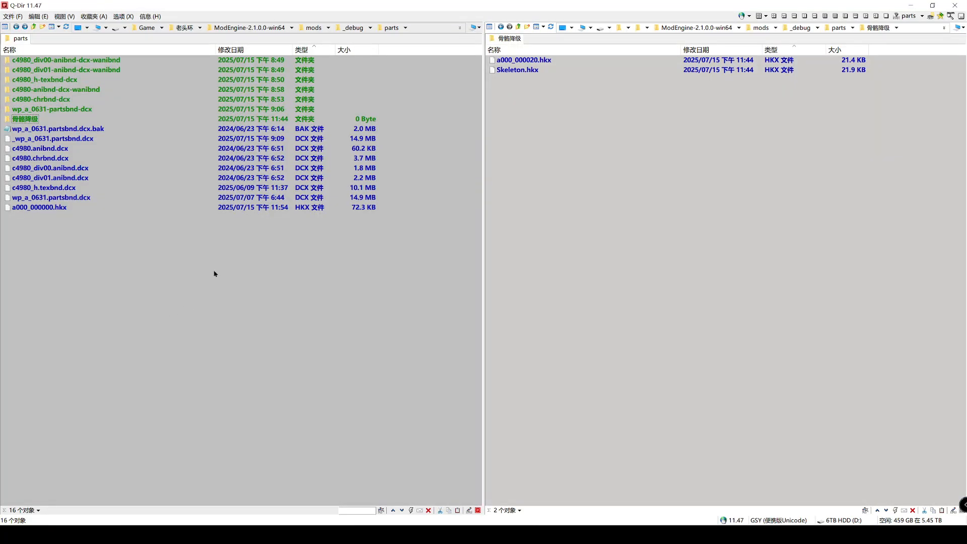
{"action": "left_click_drag", "start_coordinate": [222, 258], "coordinate": [2, 202]}
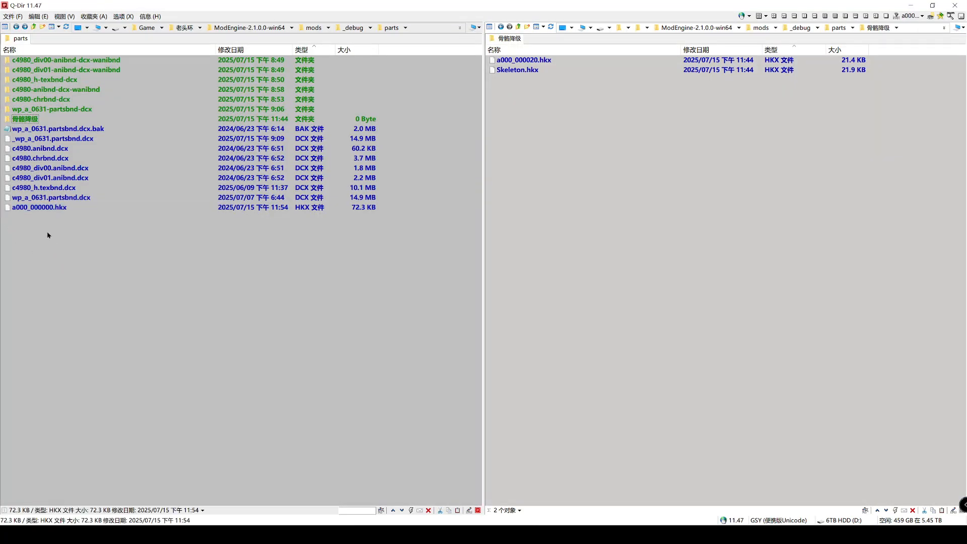
{"action": "left_click", "coordinate": [36, 207]}
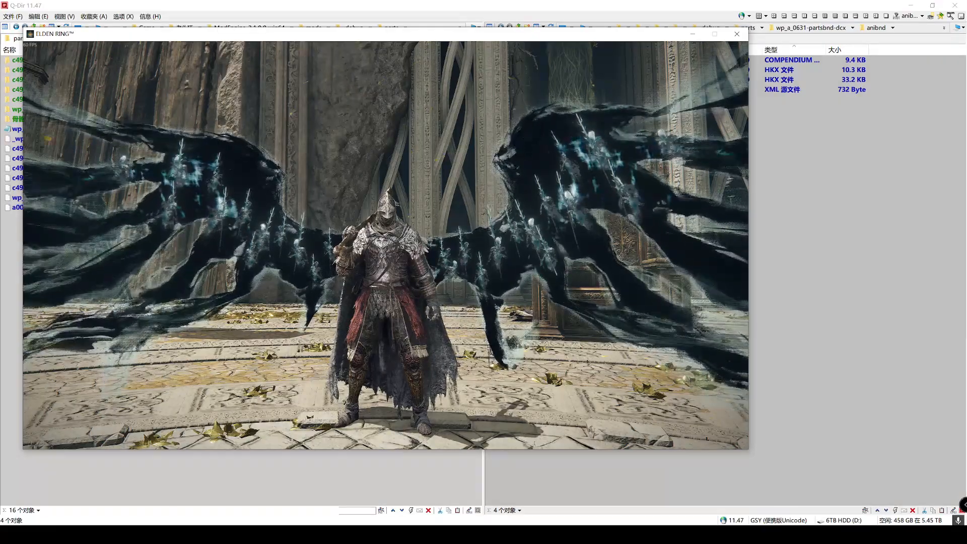
- Switch to ELDEN RING and walk the character around to check the wings' animation in the game
{"action": "key", "text": "s"}
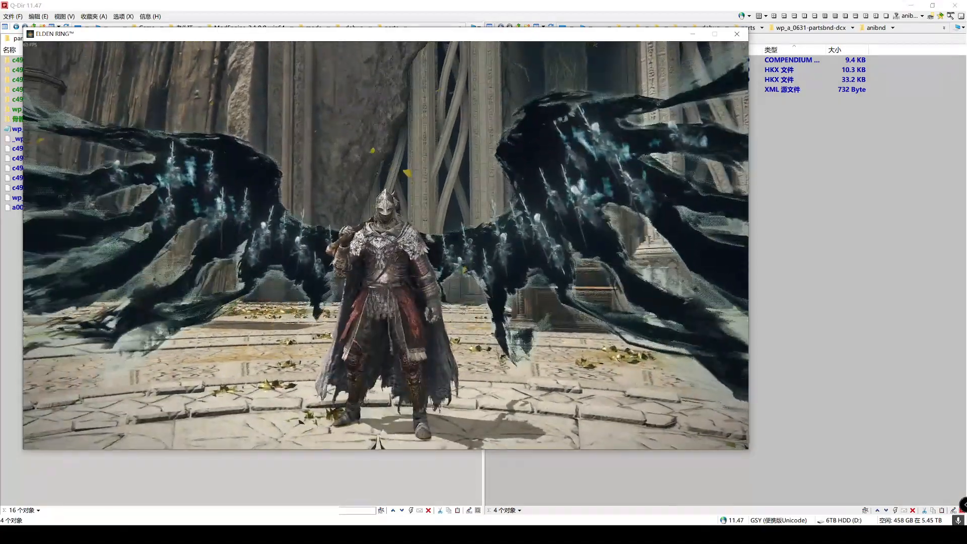
{"action": "key", "text": "w"}
{"action": "key", "text": "w"}
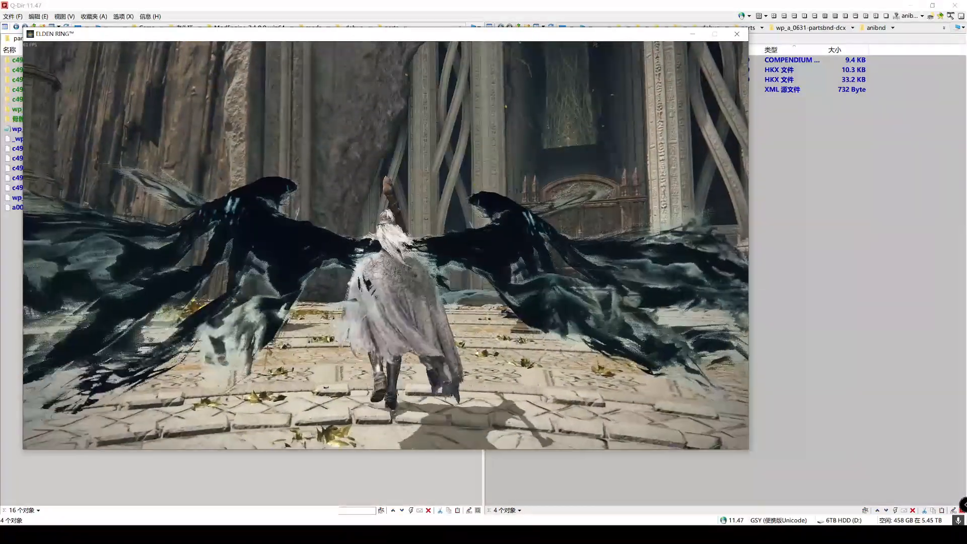